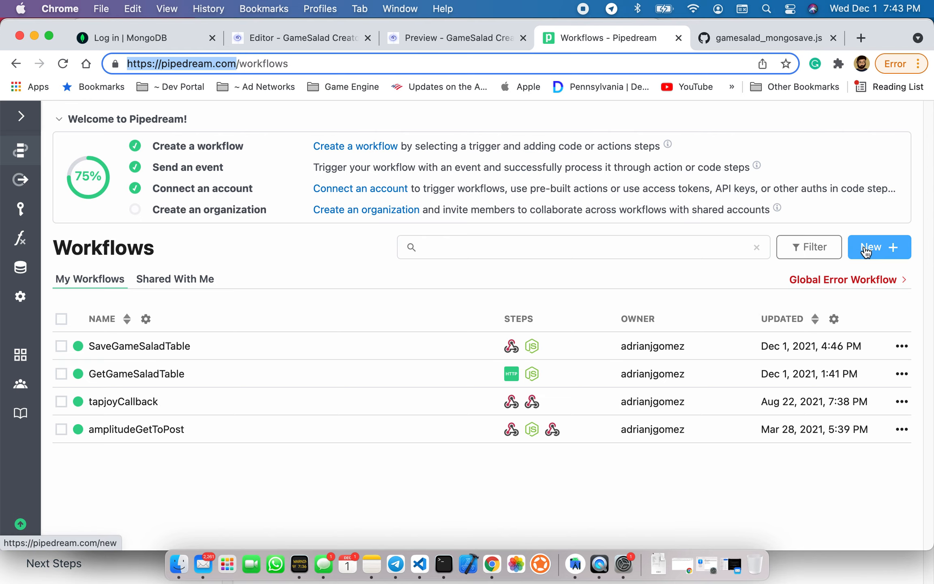
- Create a new workflow with an HTTP / Webhook trigger and create its source under the name ReceiveTable
click(866, 251)
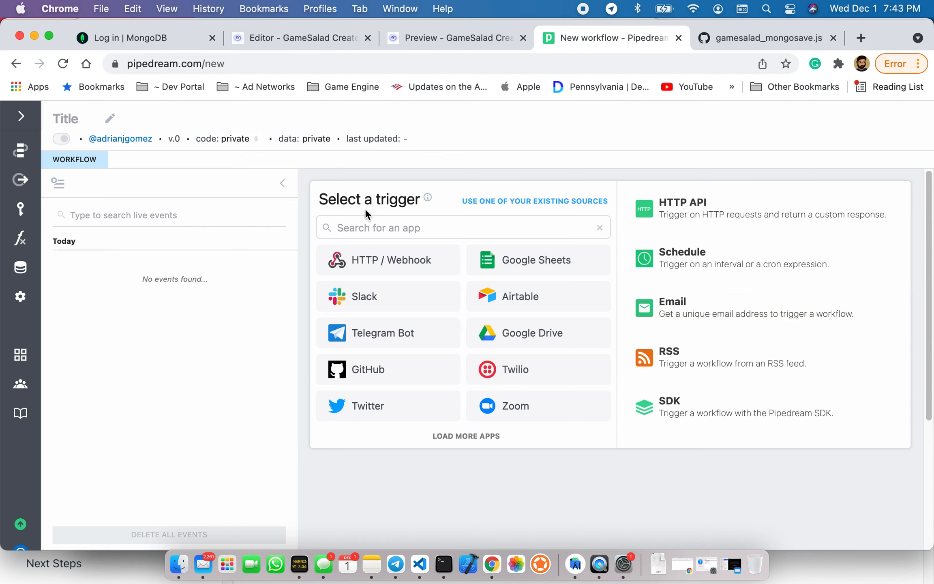
click(347, 261)
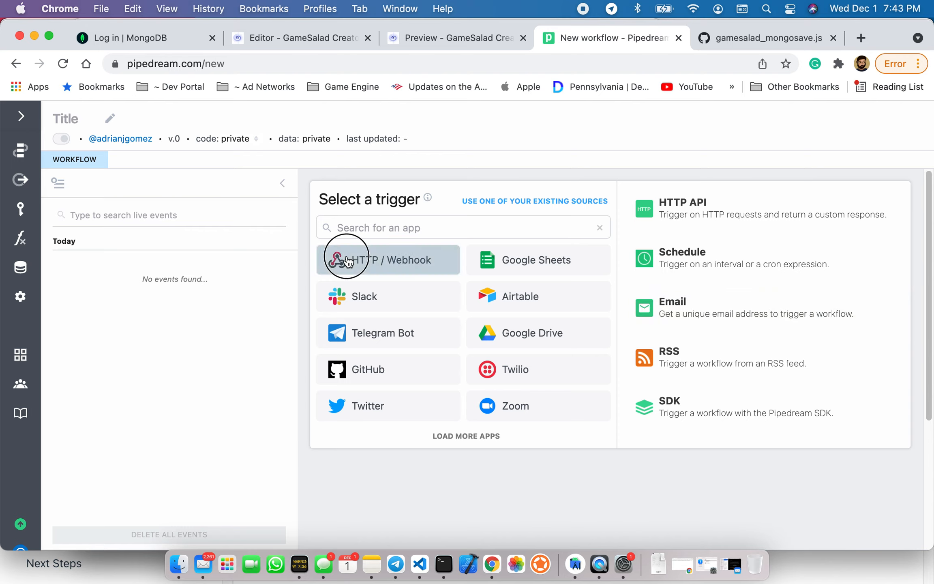
click(360, 274)
scroll(432, 414, down, 10)
scroll(430, 410, up, 1)
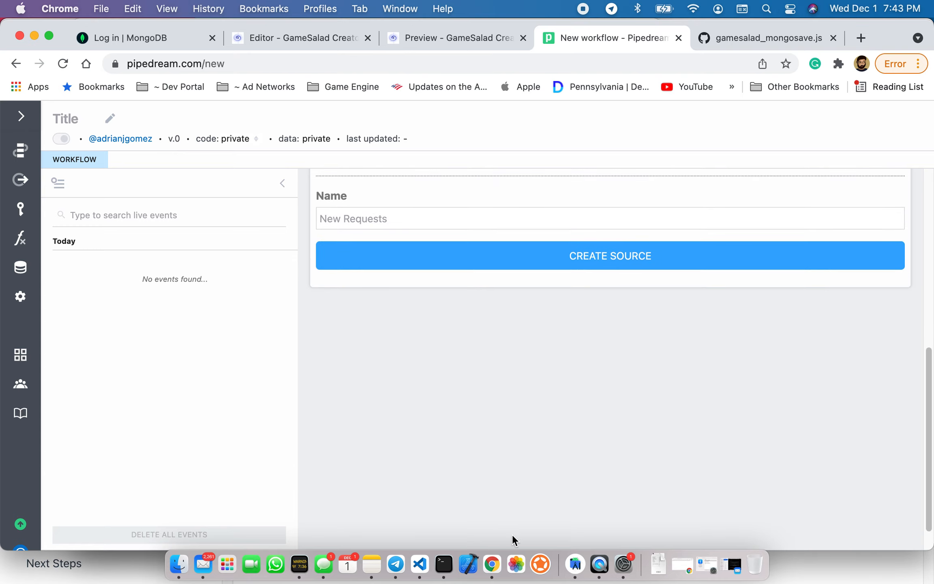
text(ReceiveTable)
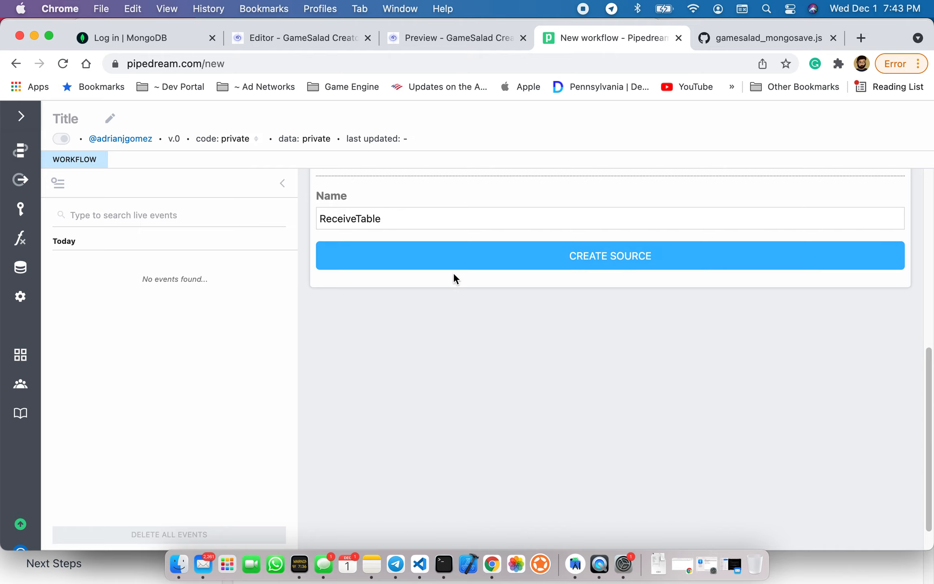
click(457, 245)
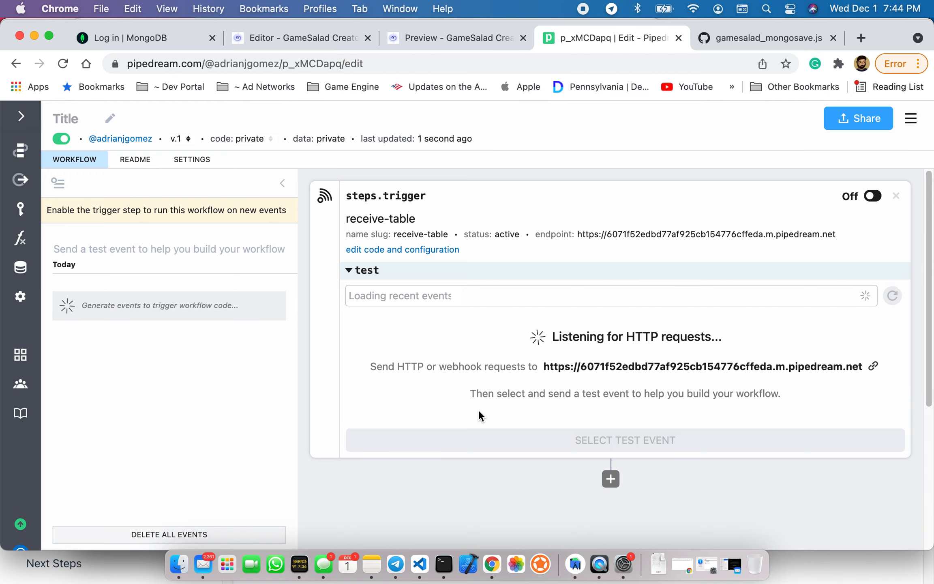
- Copy the endpoint URL that the receive-table trigger gives for HTTP or webhook requests
drag(544, 366, 866, 369)
key(super+c)
right_click(812, 366)
click(570, 401)
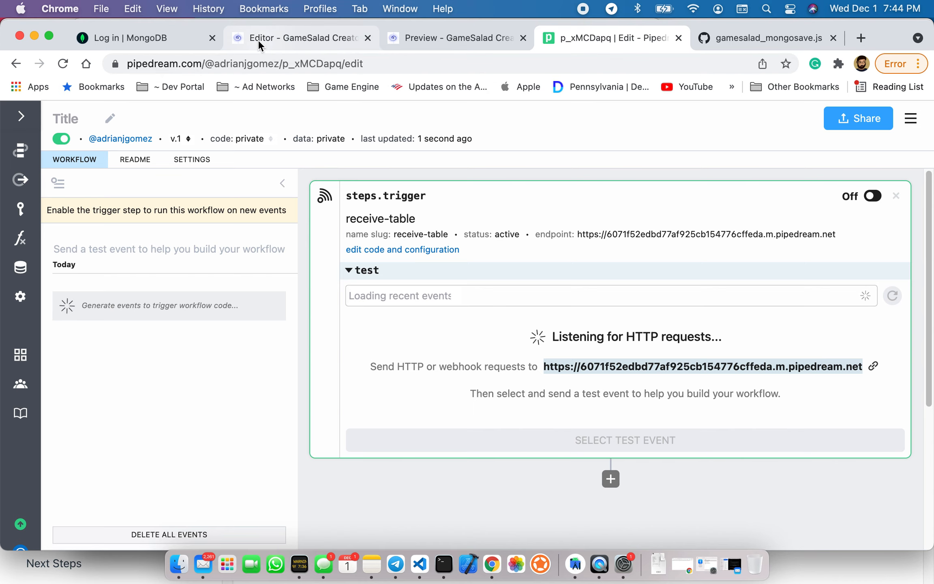
- Switch to the GameSalad editor and review the contents of the orders table
click(289, 35)
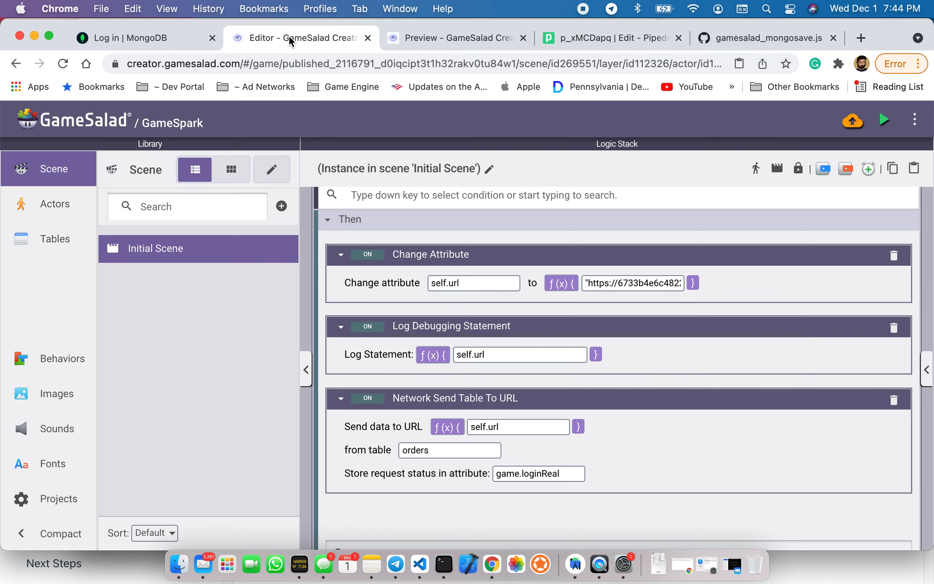
click(55, 238)
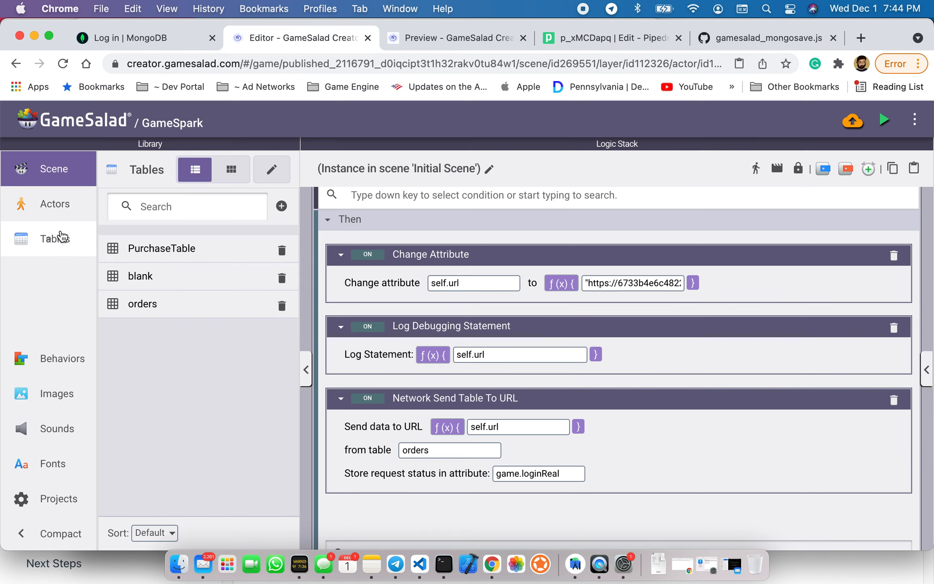
click(153, 303)
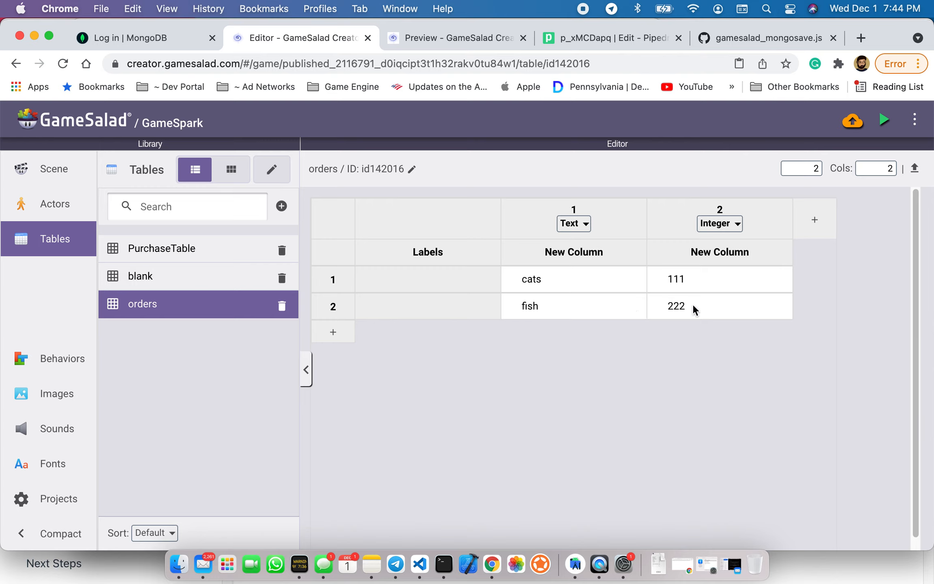
- In the Initial Scene instance that sends the orders table, replace the base address in the self.url Change Attribute expression with the copied endpoint URL
click(60, 177)
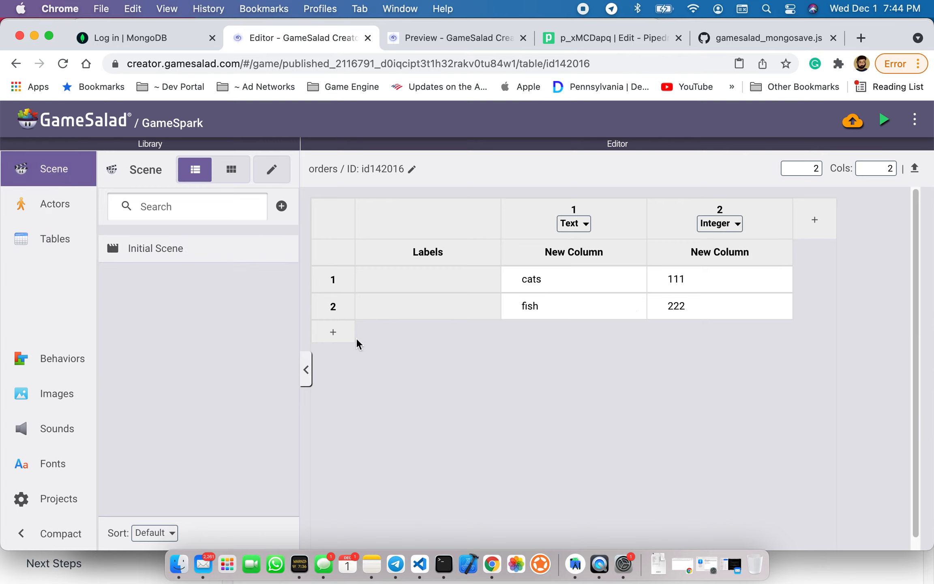
click(202, 257)
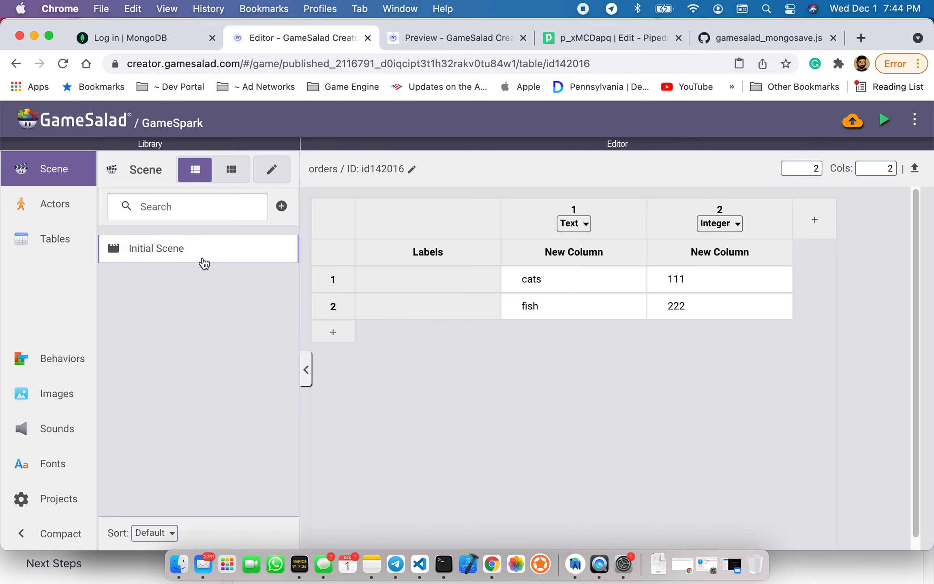
click(364, 452)
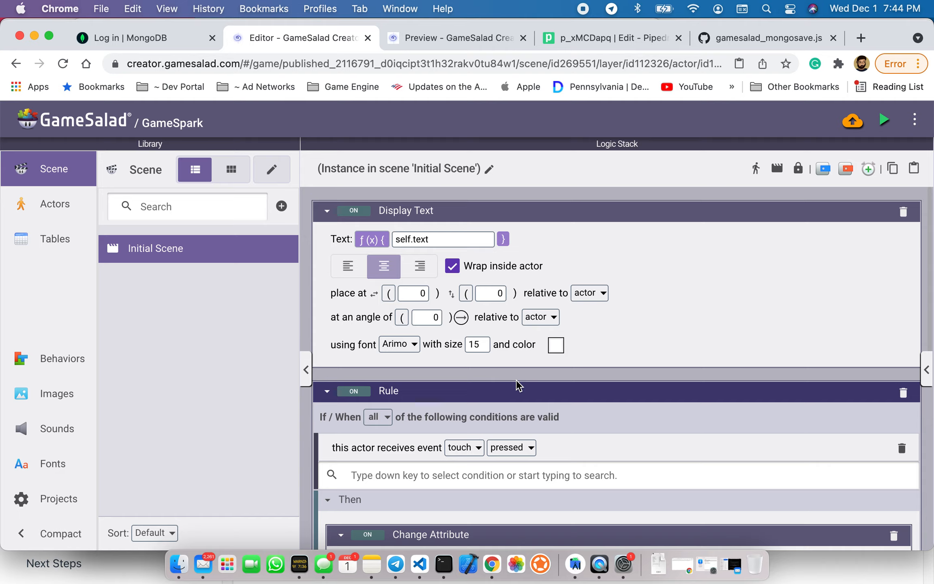
scroll(517, 385, down, 5)
scroll(521, 345, up, 2)
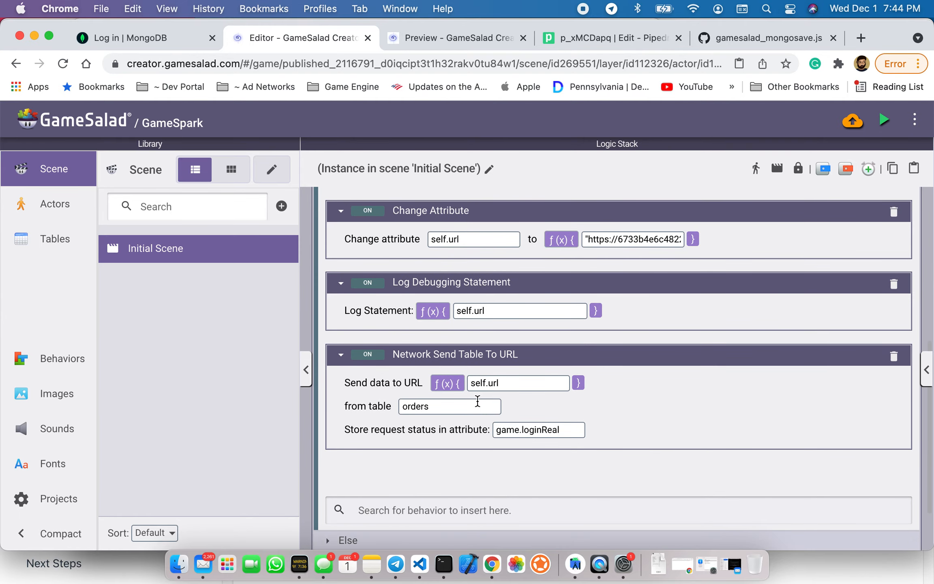
scroll(478, 401, down, 1)
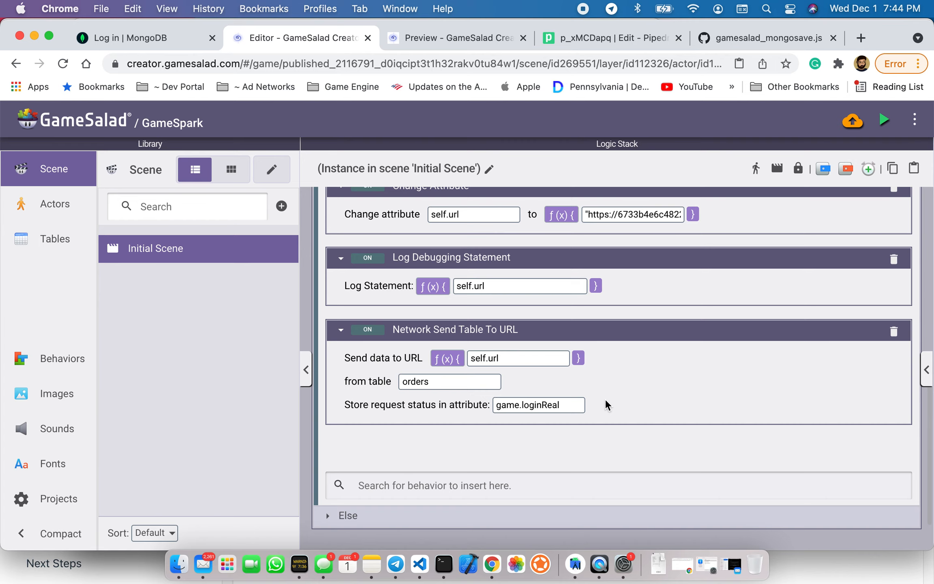
scroll(606, 405, up, 2)
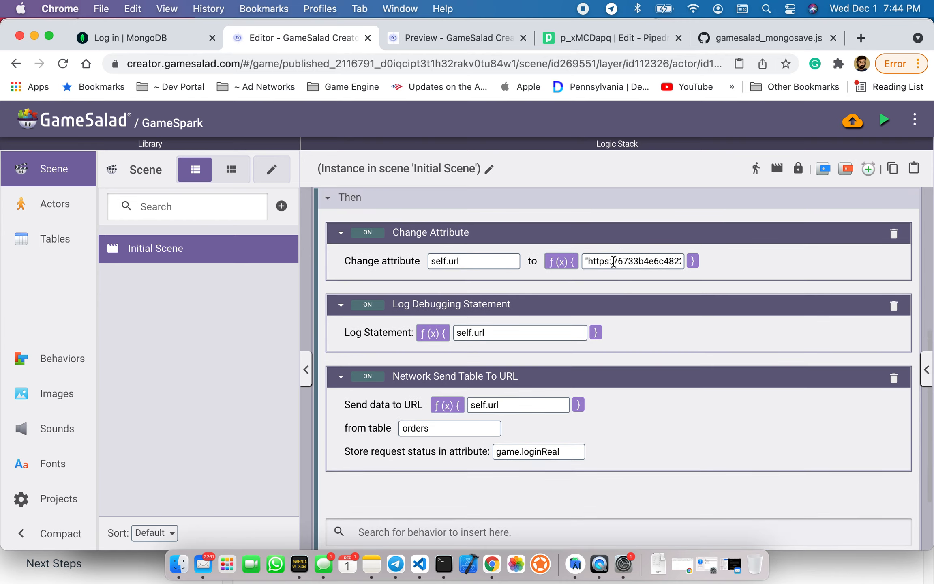
click(589, 265)
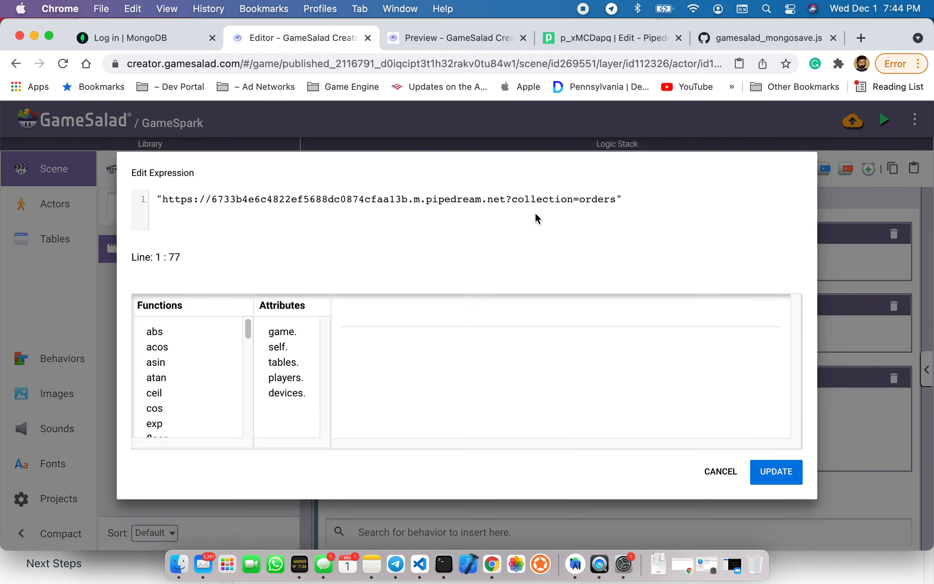
drag(506, 198, 161, 199)
right_click(170, 196)
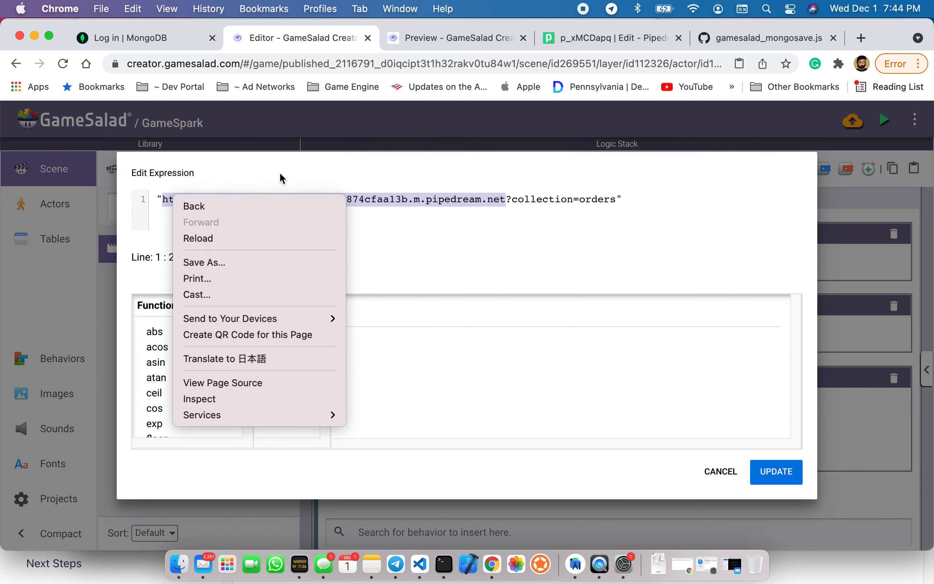
key(Escape)
key(super+v)
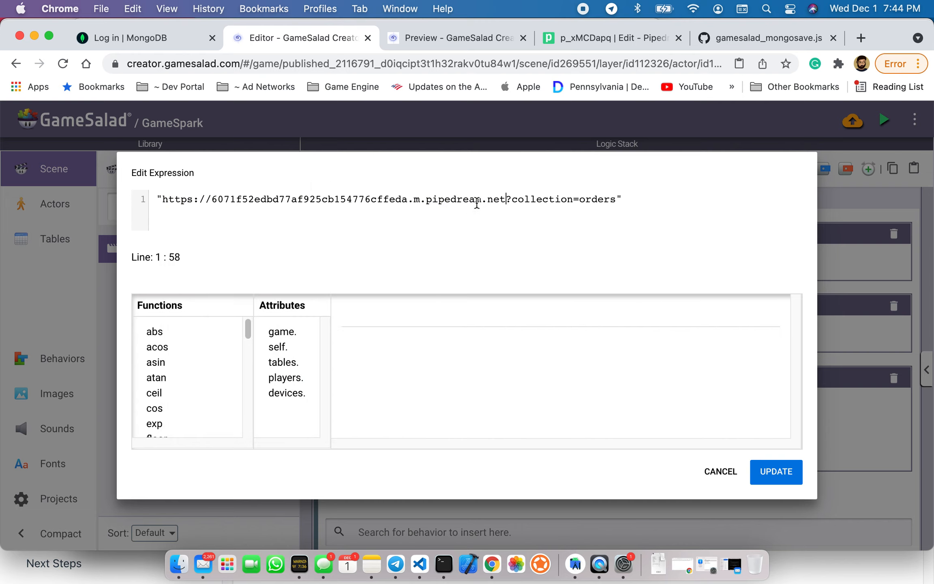
- Set the collection parameter in the self.url expression to games and update the expression
drag(506, 199, 615, 199)
click(603, 200)
double_click(603, 200)
text(games)
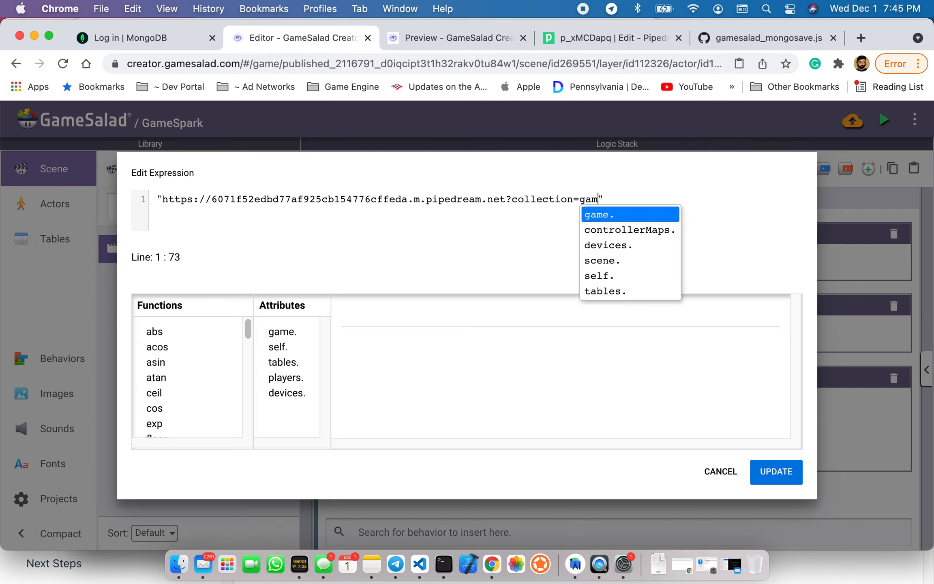
click(591, 210)
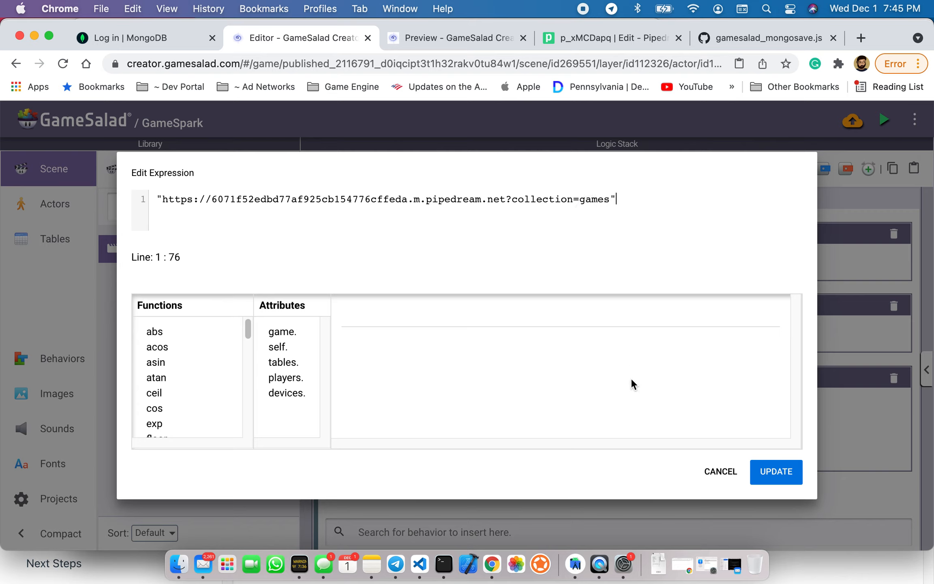
click(776, 479)
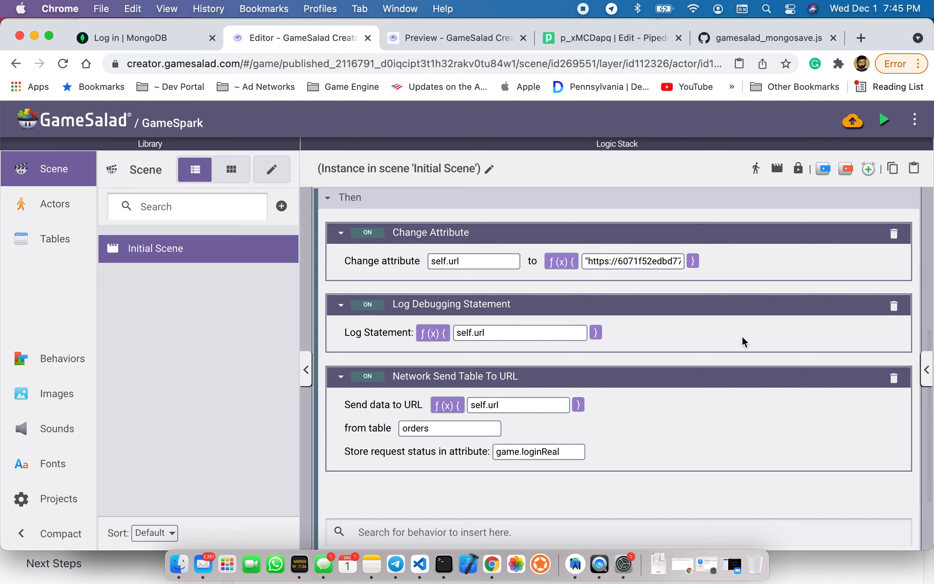
- Switch to the GameSalad preview, run Save to send the table, and return to the Pipedream workflow
click(450, 43)
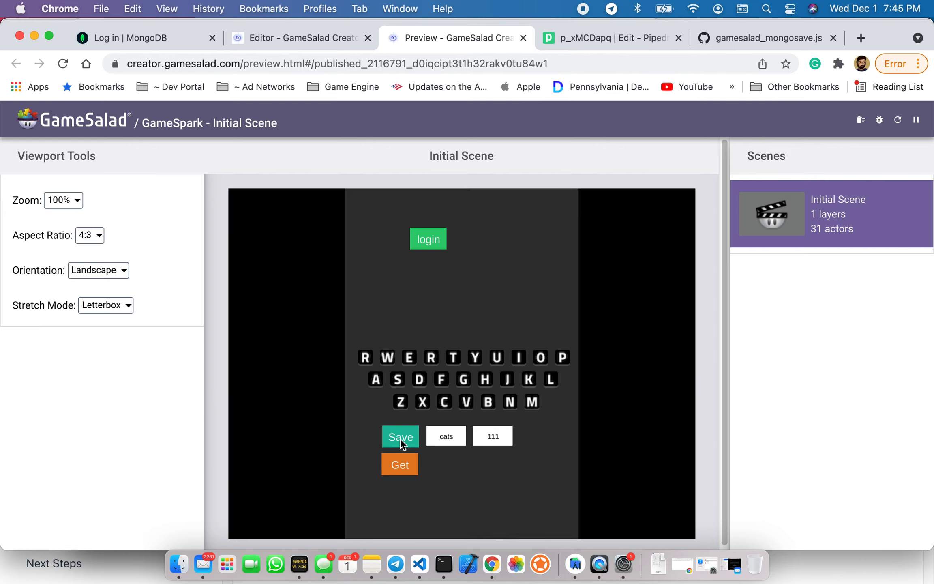
click(586, 35)
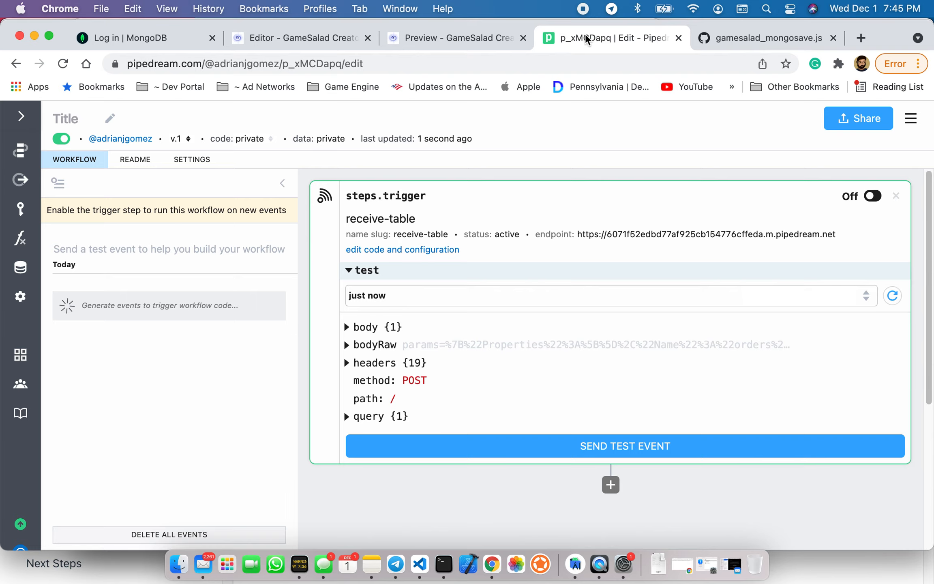
- Turn on the receive-table trigger so the workflow listens for new events
click(874, 196)
click(872, 199)
click(873, 197)
- Expand the received test event's query data and check its collection parameter
click(384, 272)
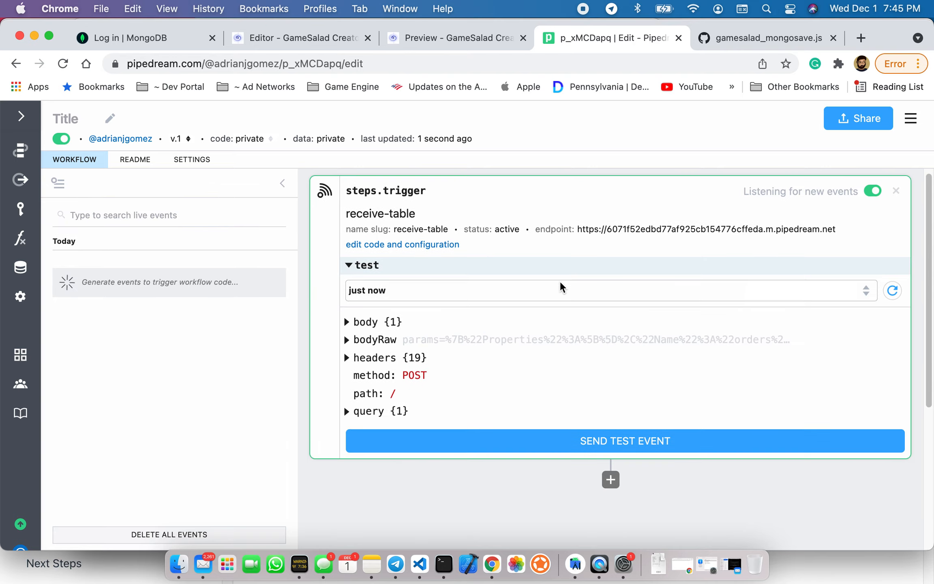
scroll(559, 284, down, 2)
scroll(523, 355, up, 2)
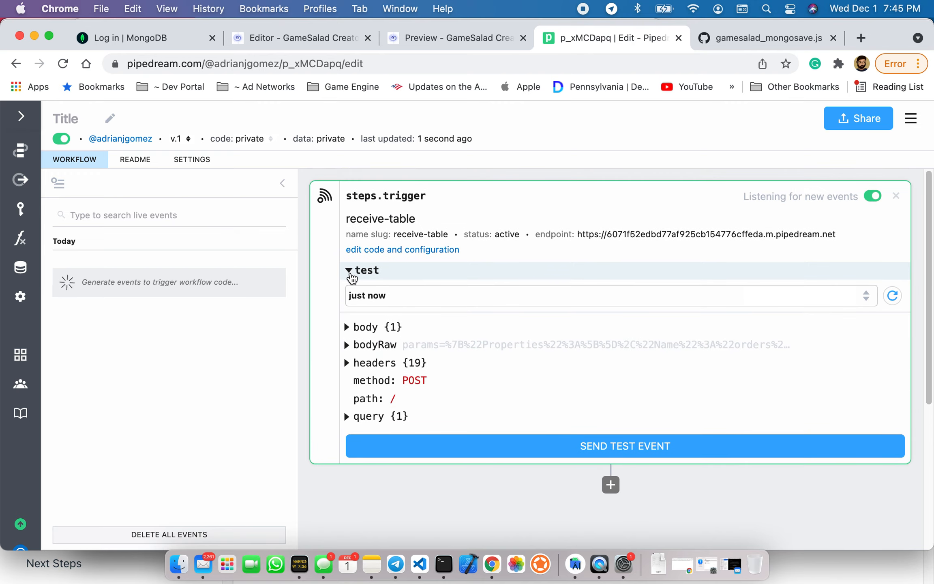
click(346, 417)
scroll(487, 401, down, 4)
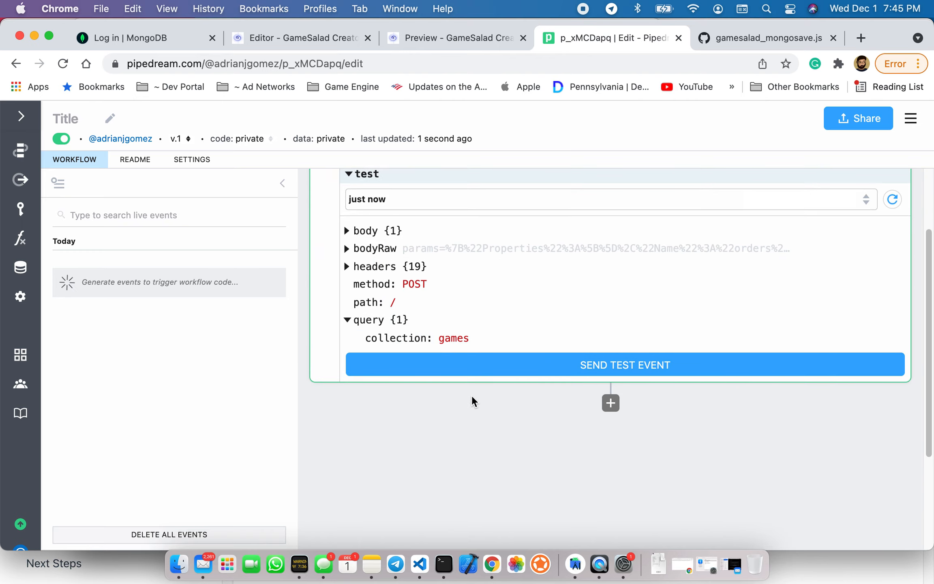
scroll(472, 394, up, 2)
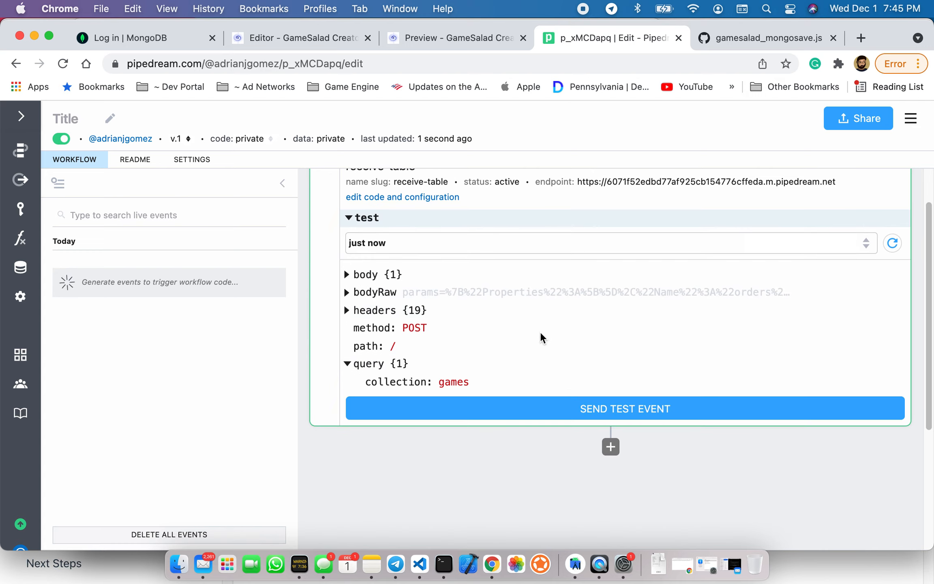
scroll(590, 316, up, 3)
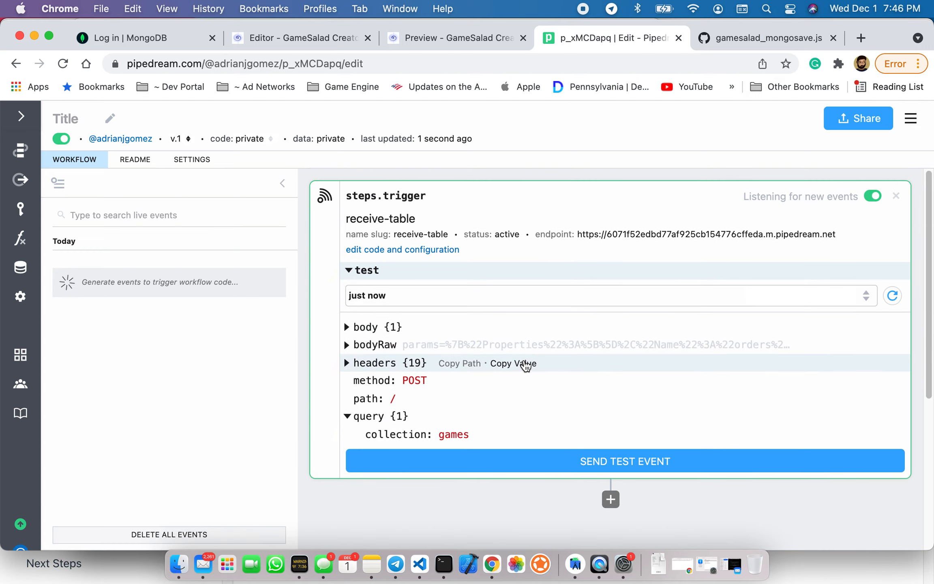
- Add a MongoDB step after the trigger using the action "Insert a document into a collection"
scroll(529, 342, down, 5)
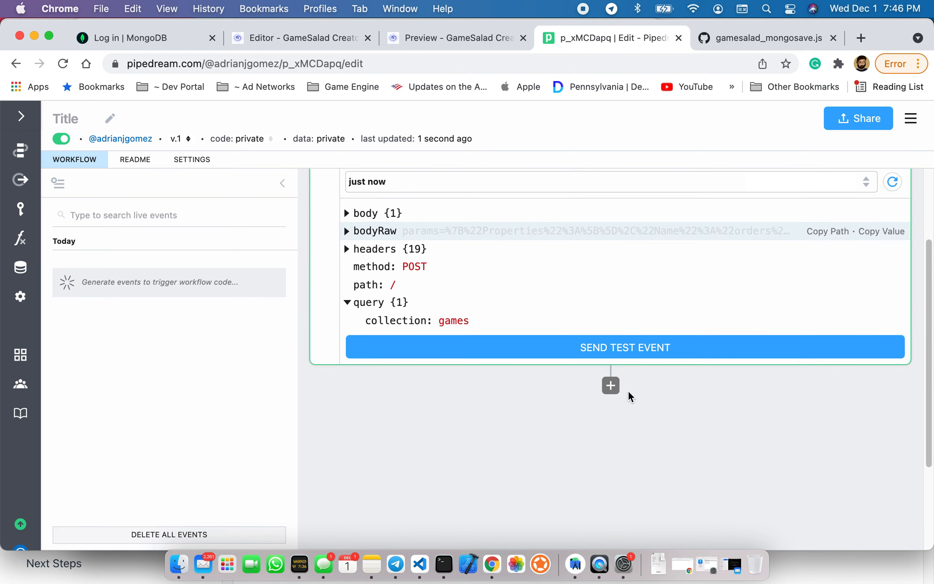
click(612, 387)
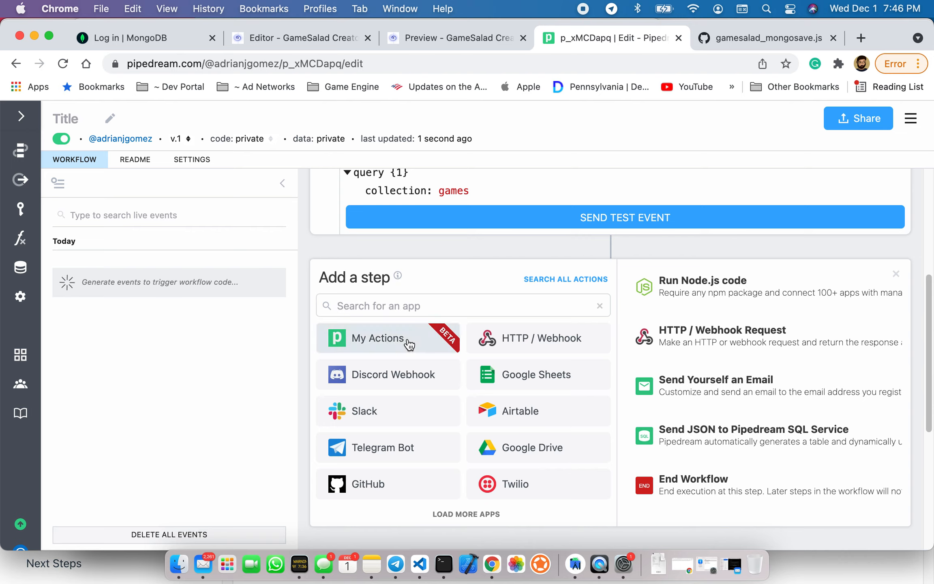
text(mongod)
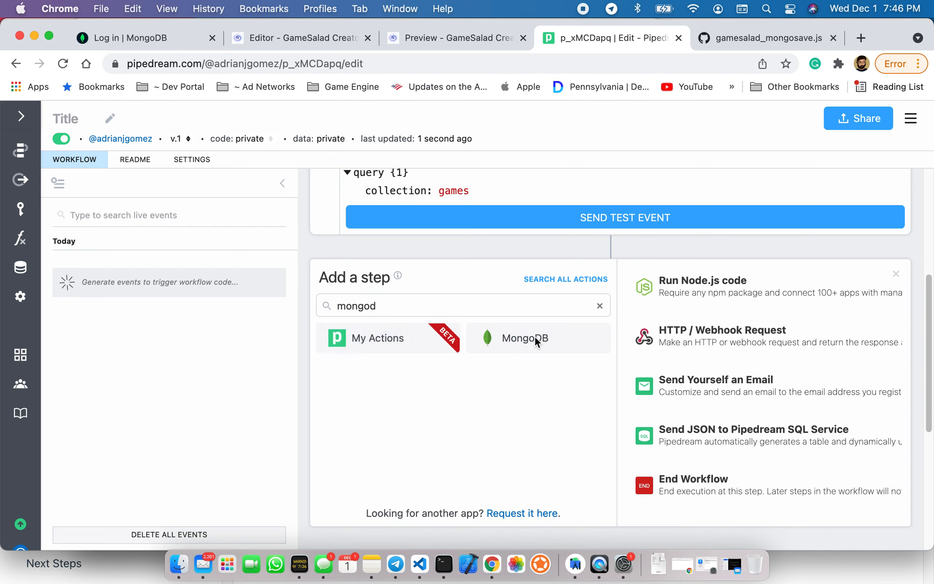
click(535, 339)
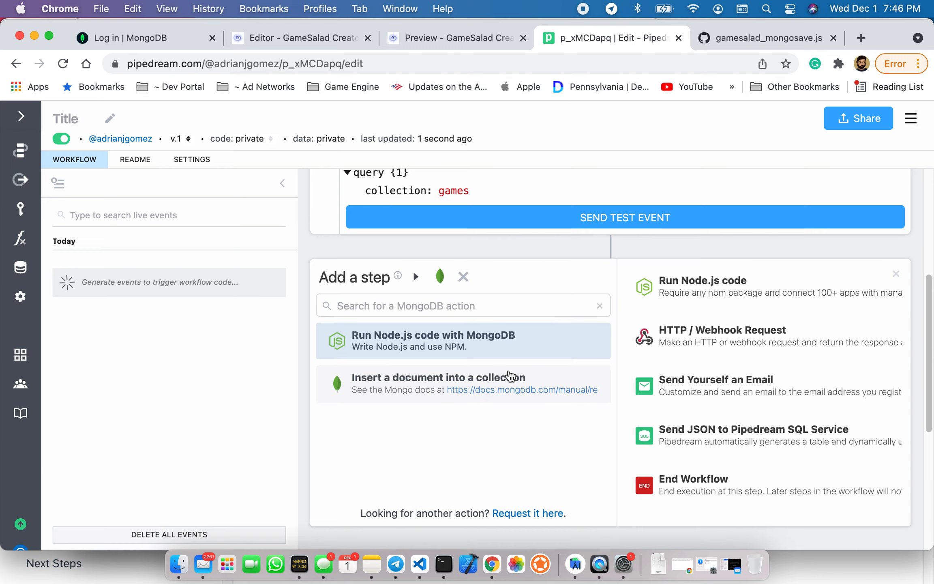
click(387, 383)
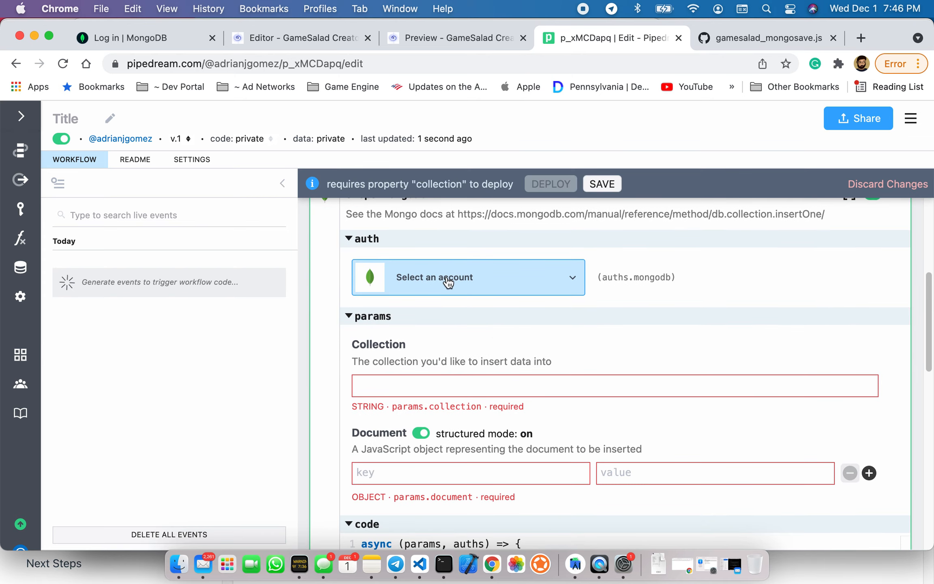
- Check which MongoDB accounts are available for the insert-document step's authentication, leaving the account unselected
scroll(655, 341, up, 2)
click(608, 186)
scroll(627, 370, down, 2)
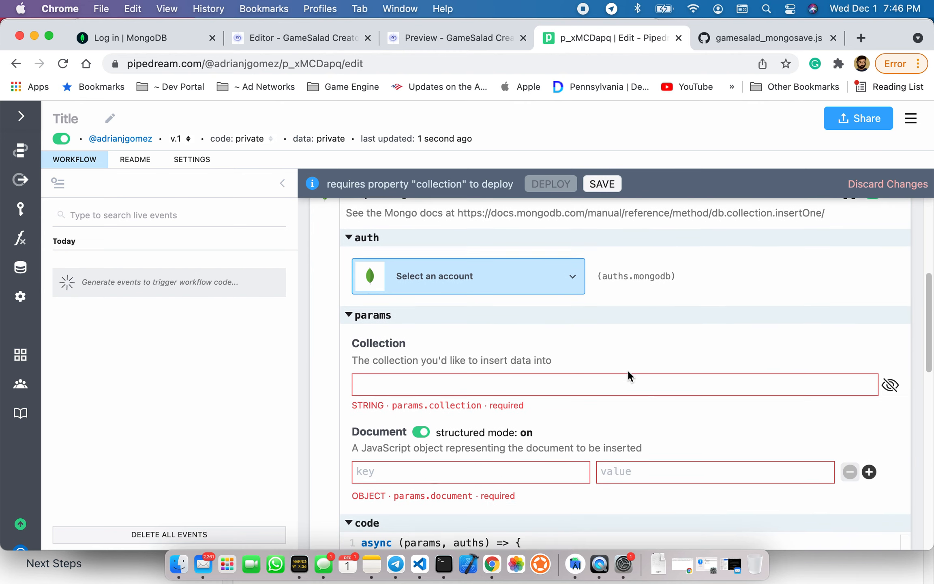
click(482, 280)
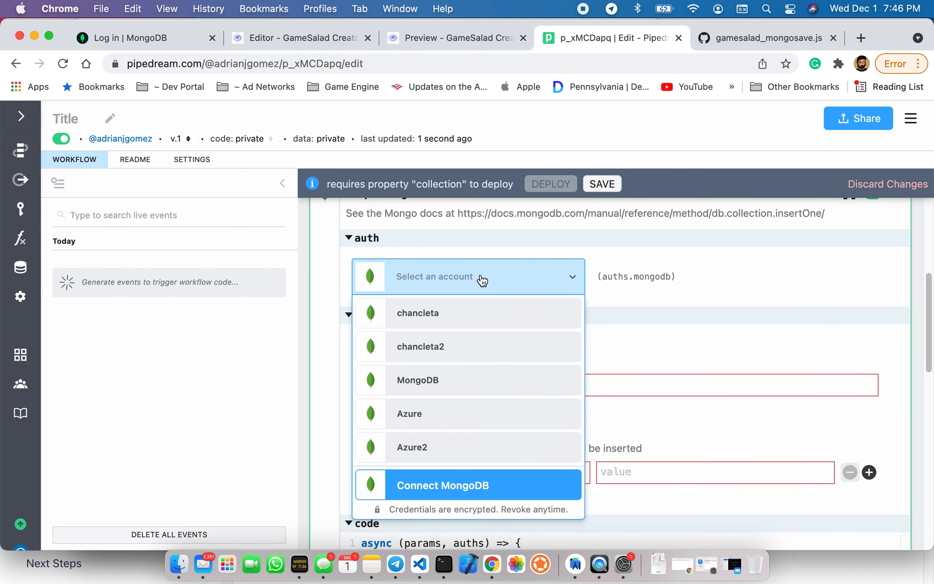
click(649, 276)
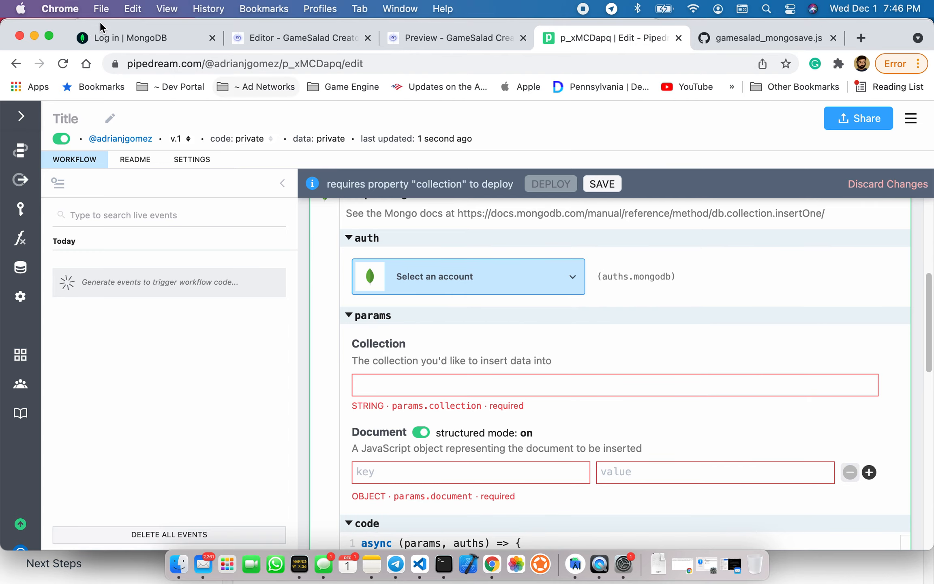
- Switch to the MongoDB login page and log in with the account's e-mail address and saved password
click(117, 45)
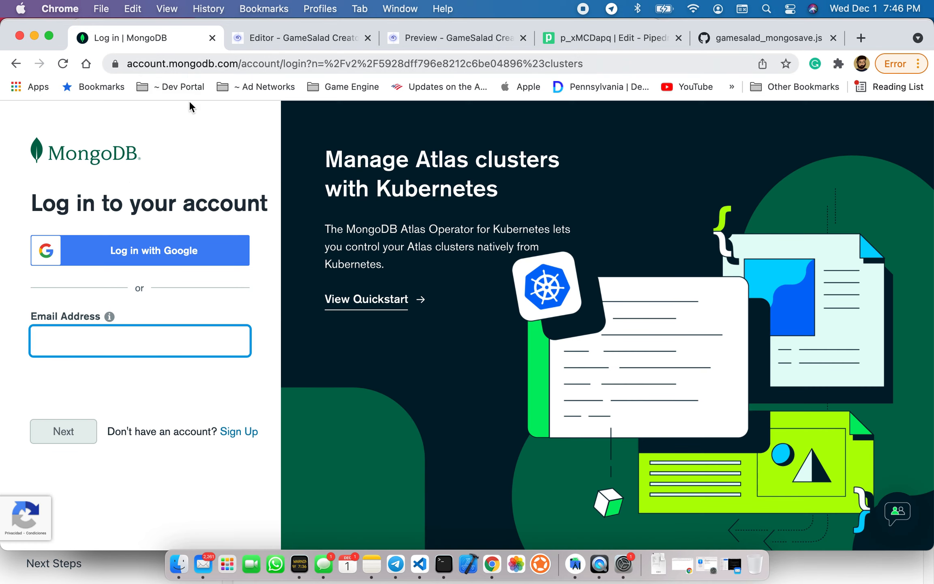
click(124, 339)
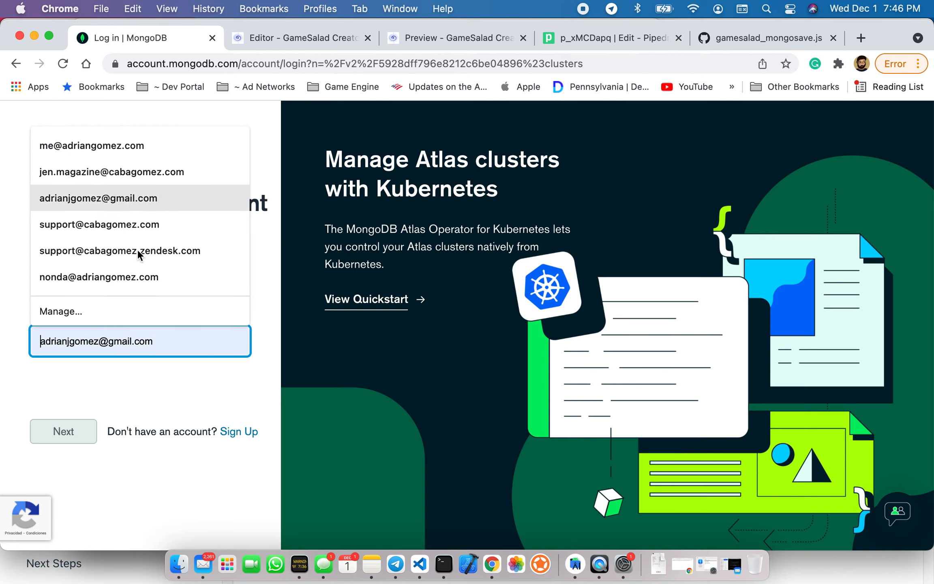
click(150, 369)
click(127, 343)
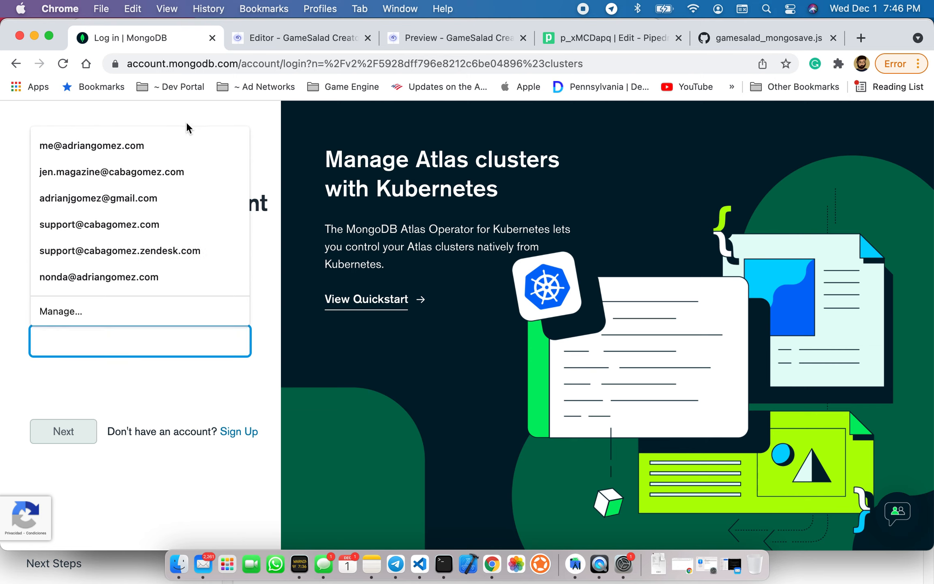
click(170, 146)
click(81, 432)
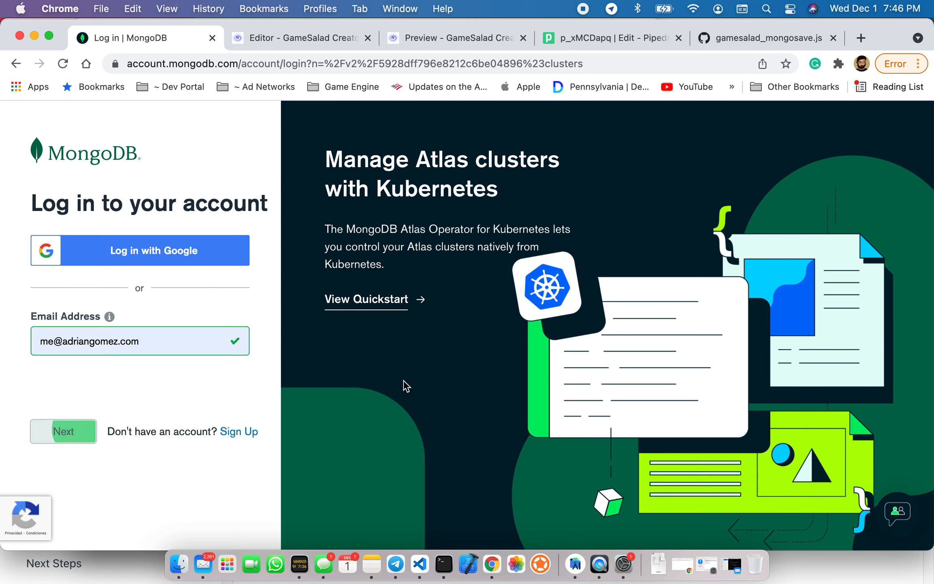
click(167, 422)
click(142, 450)
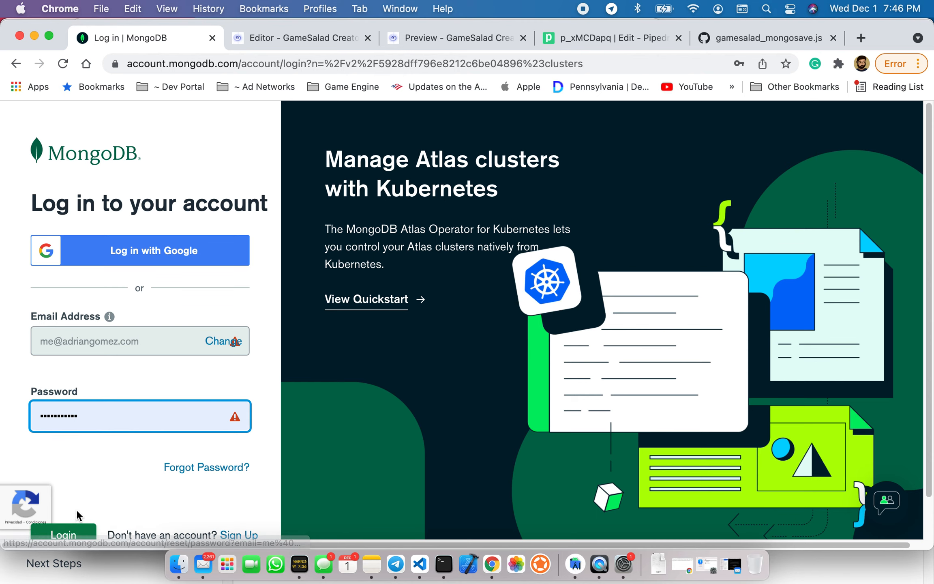
scroll(75, 508, down, 2)
key(Return)
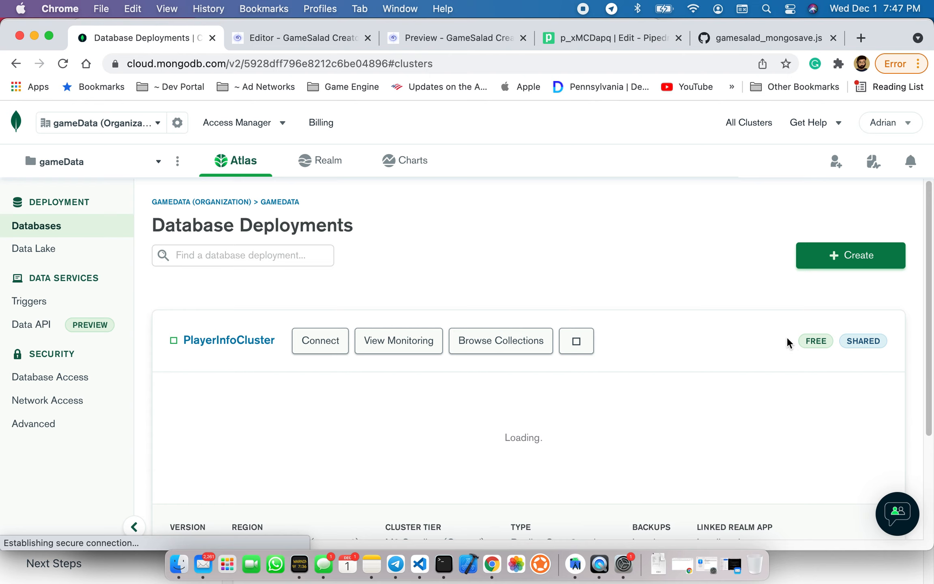
- Examine the Shared cluster's provider, tier, name and price settings in a new cluster form, and leave without creating it
click(856, 256)
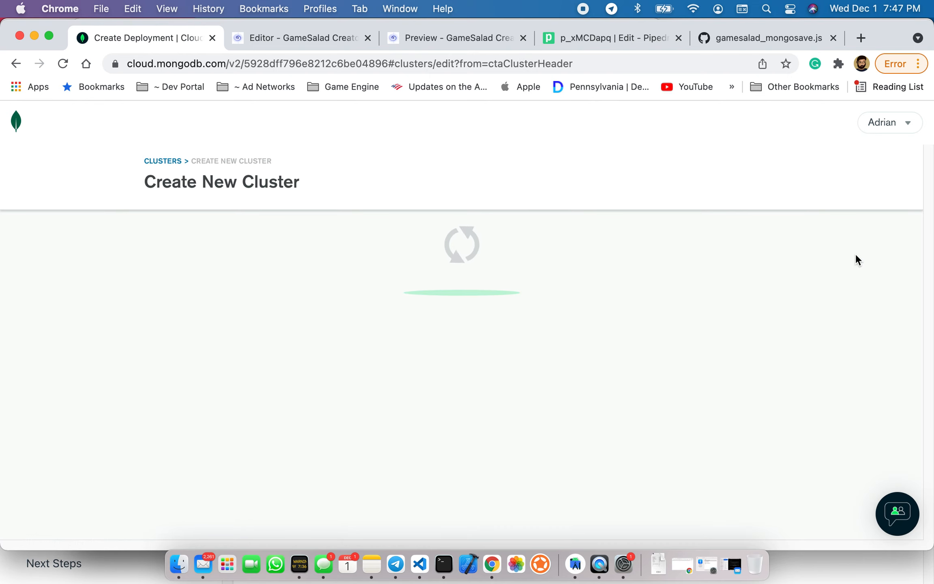
click(688, 250)
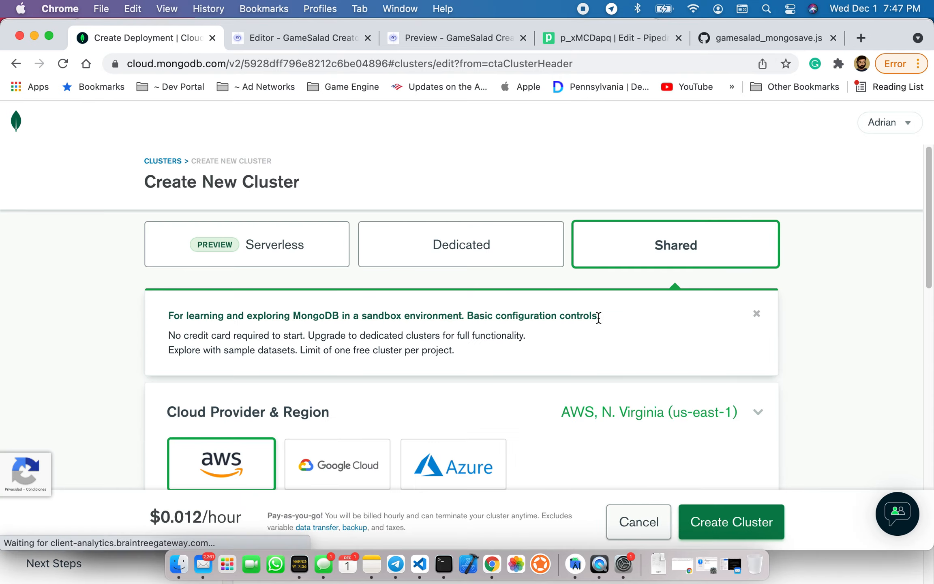
scroll(663, 390, down, 5)
scroll(668, 368, down, 10)
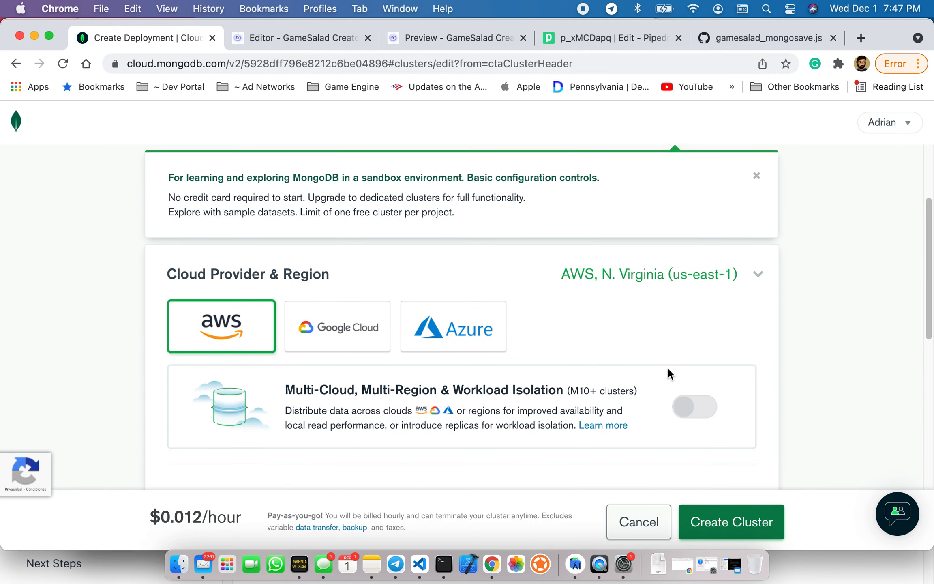
scroll(710, 426, down, 5)
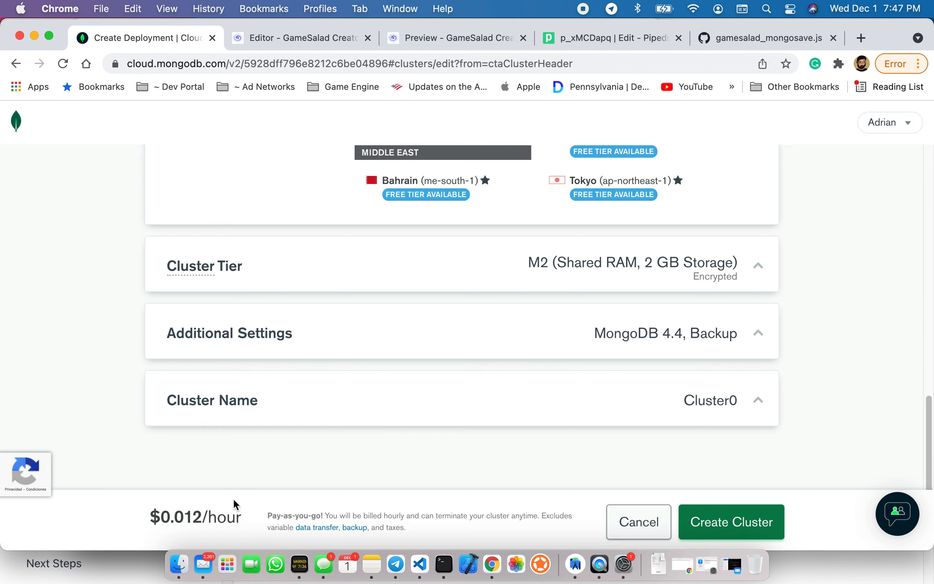
drag(142, 517, 267, 511)
click(661, 527)
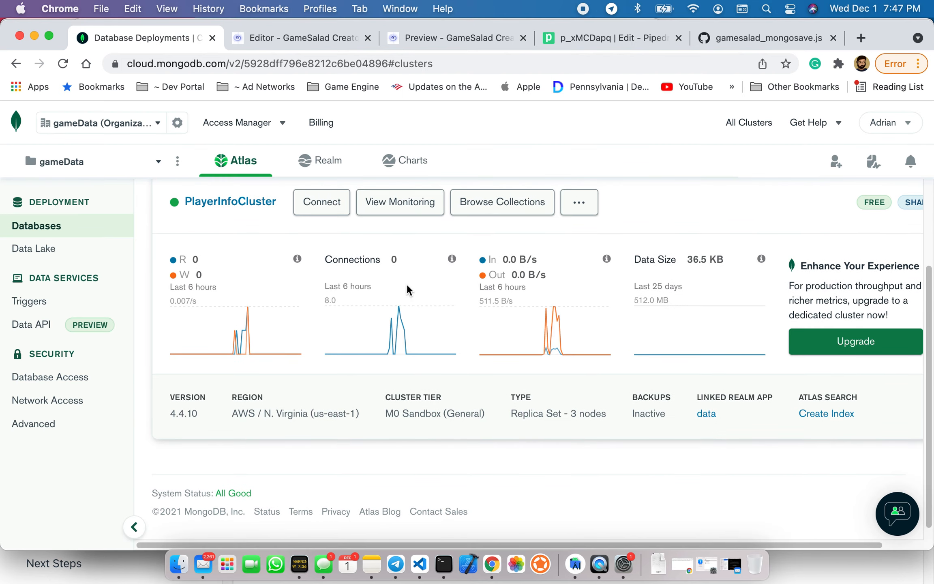
- Examine the database users and the new database user form's authentication and privilege options, and leave without adding a user
click(21, 379)
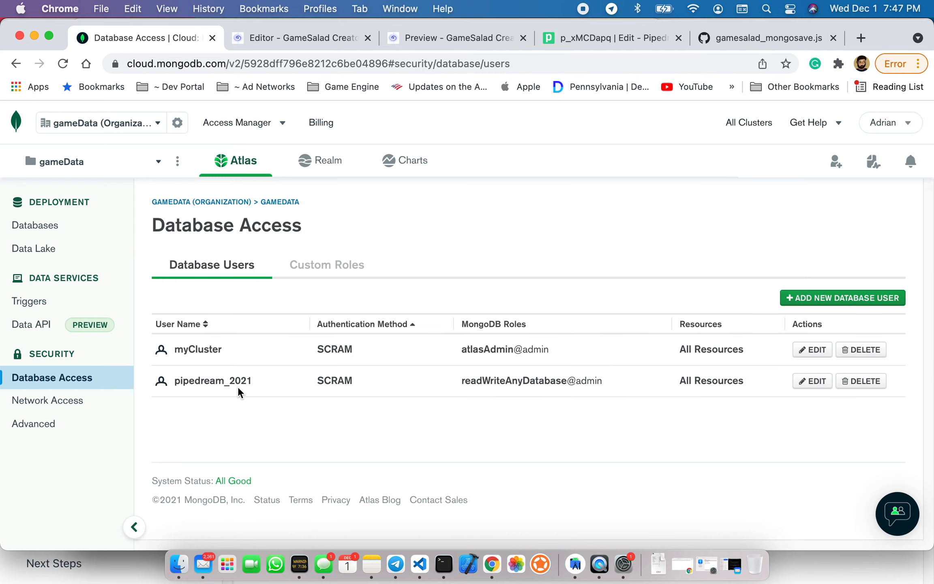
click(806, 307)
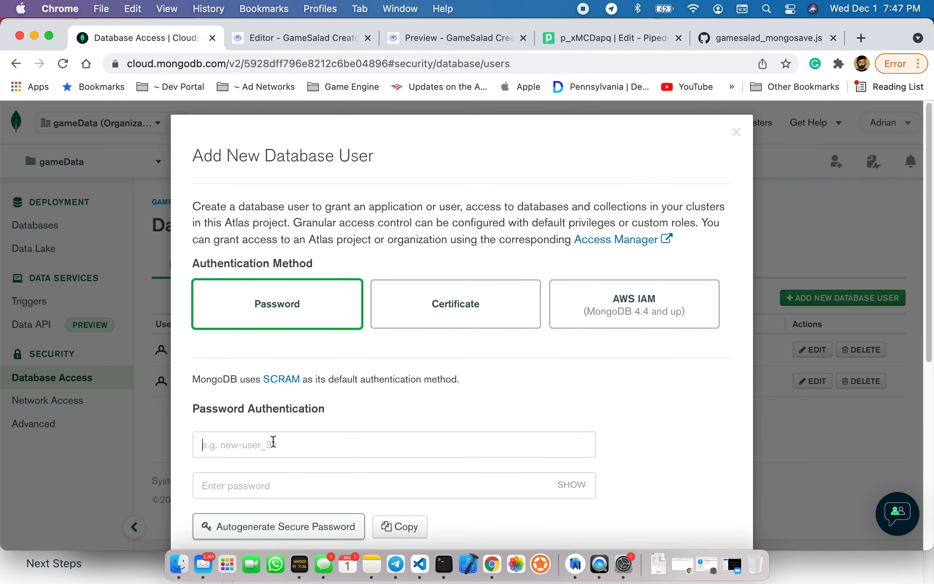
click(257, 449)
click(304, 408)
scroll(591, 374, down, 5)
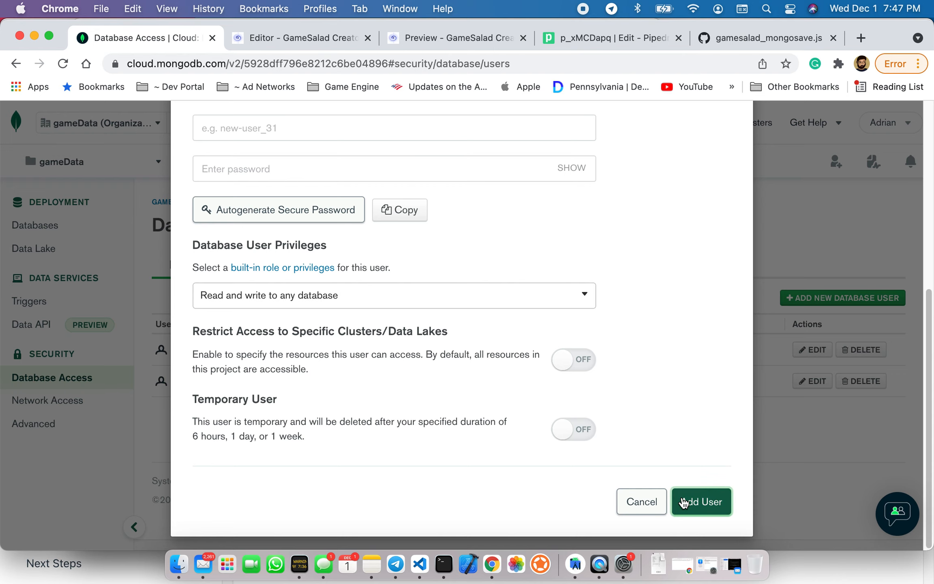
click(642, 502)
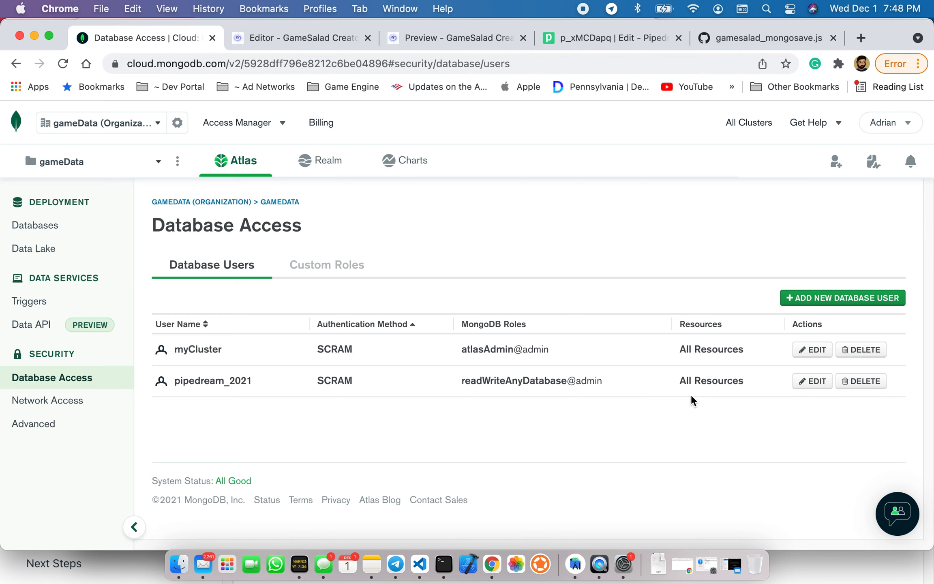
- Examine the pipedream_2021 user's password and privilege settings, and leave without updating them
click(812, 381)
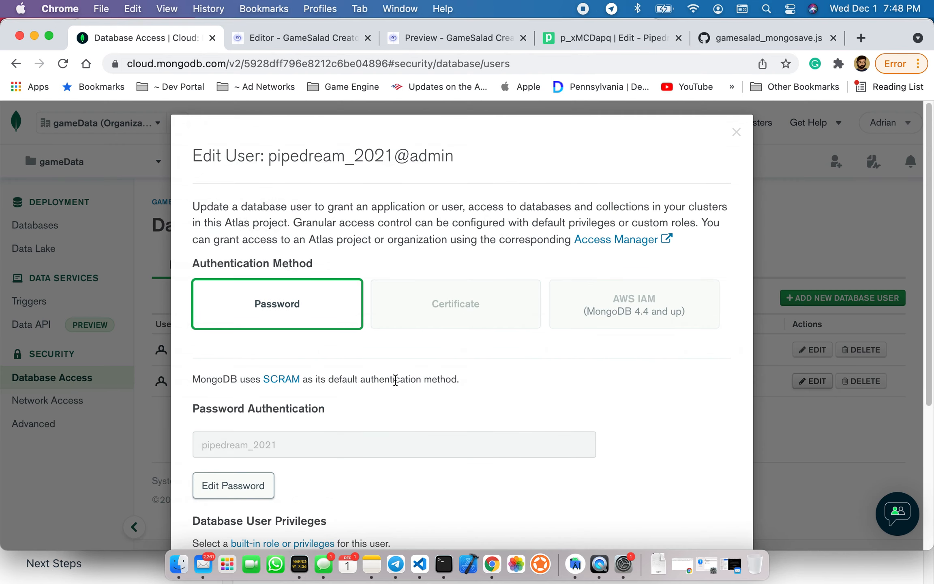
scroll(395, 381, down, 5)
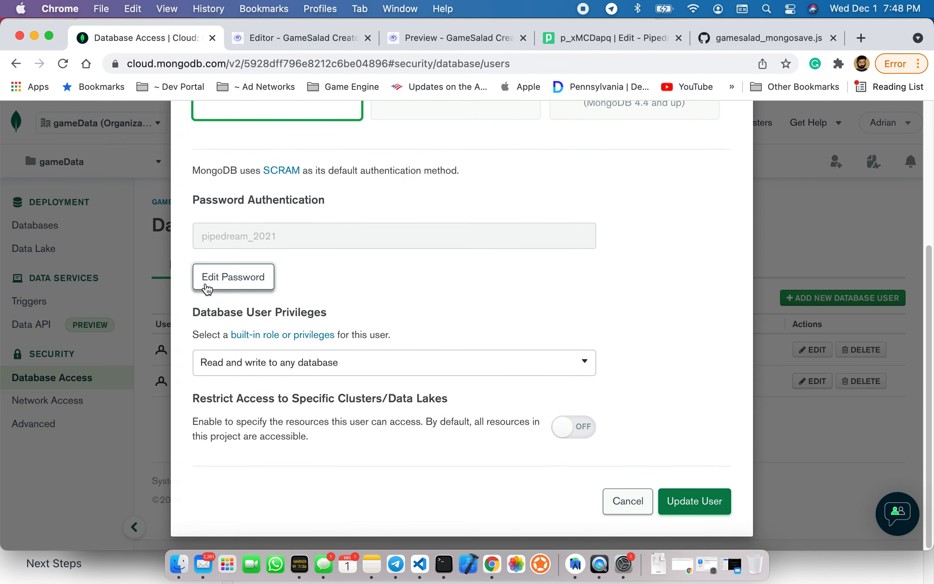
click(234, 276)
scroll(465, 362, down, 1)
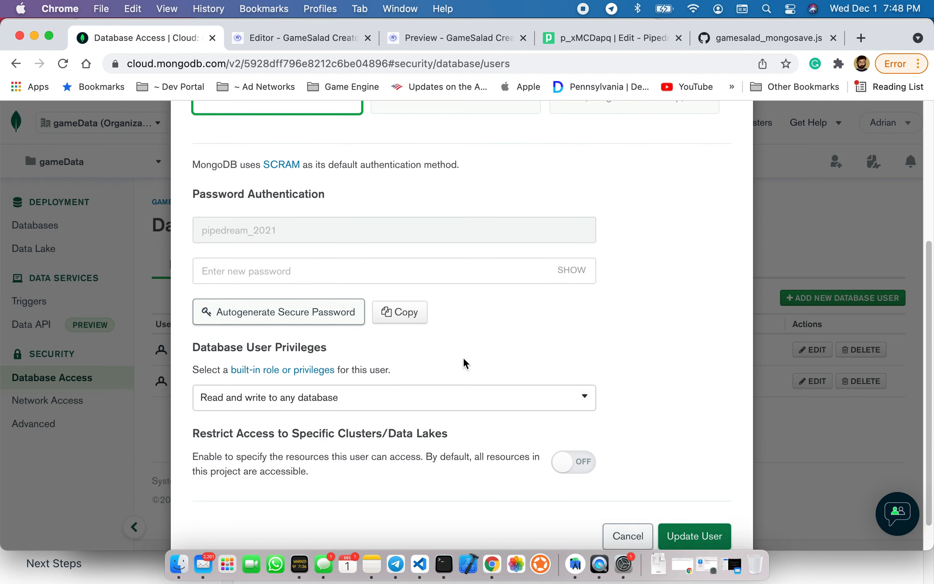
scroll(466, 363, down, 2)
click(620, 503)
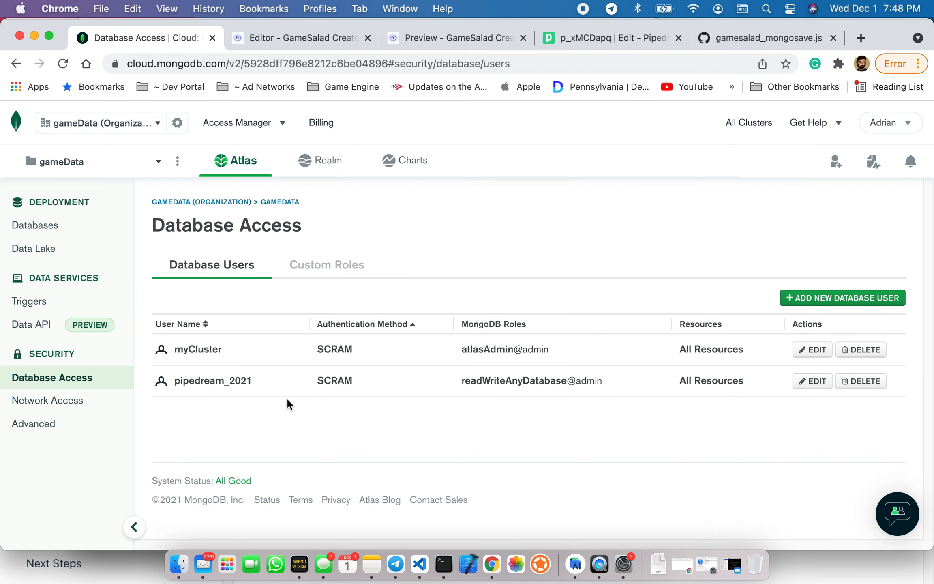
- Examine the project's IP access list and the form for adding an entry, and leave without adding an address
click(24, 401)
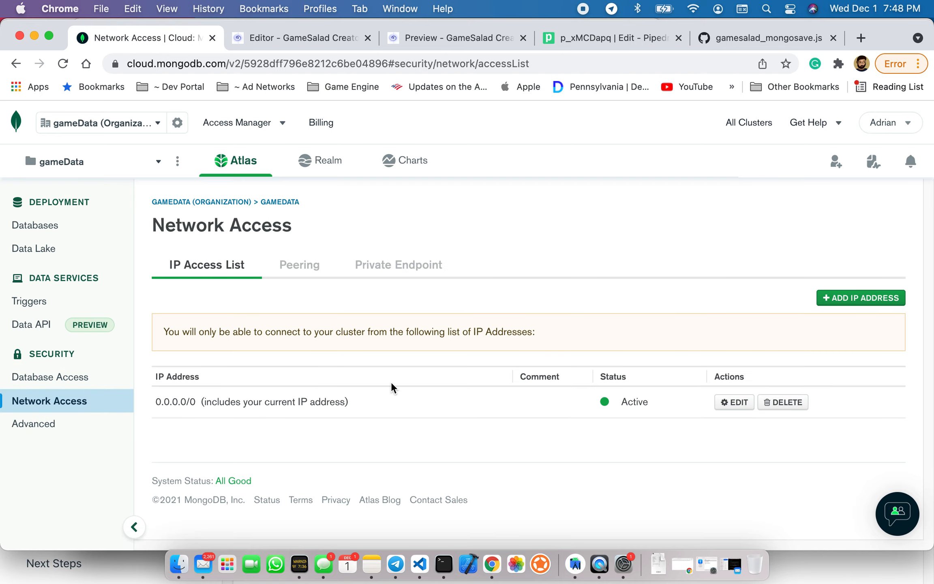
drag(359, 404, 400, 410)
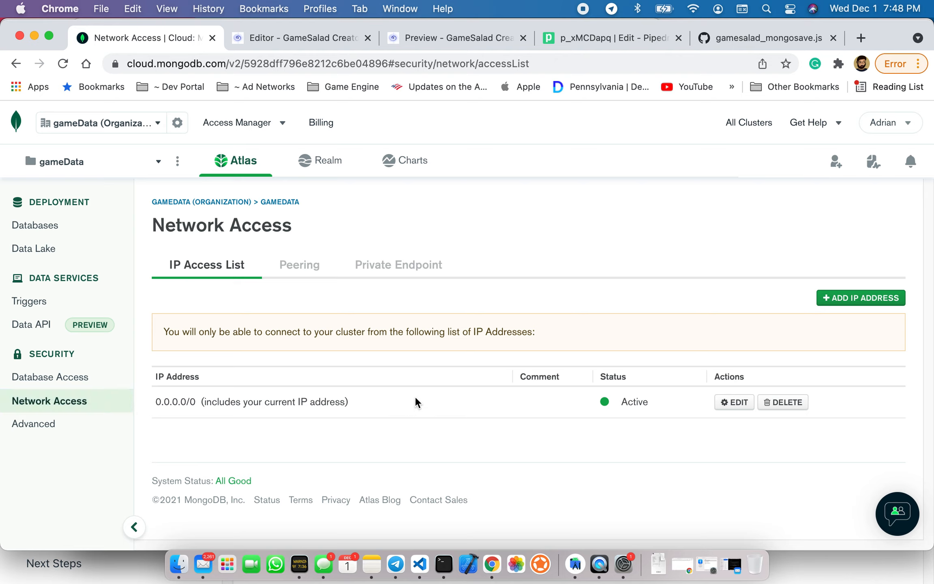
click(845, 302)
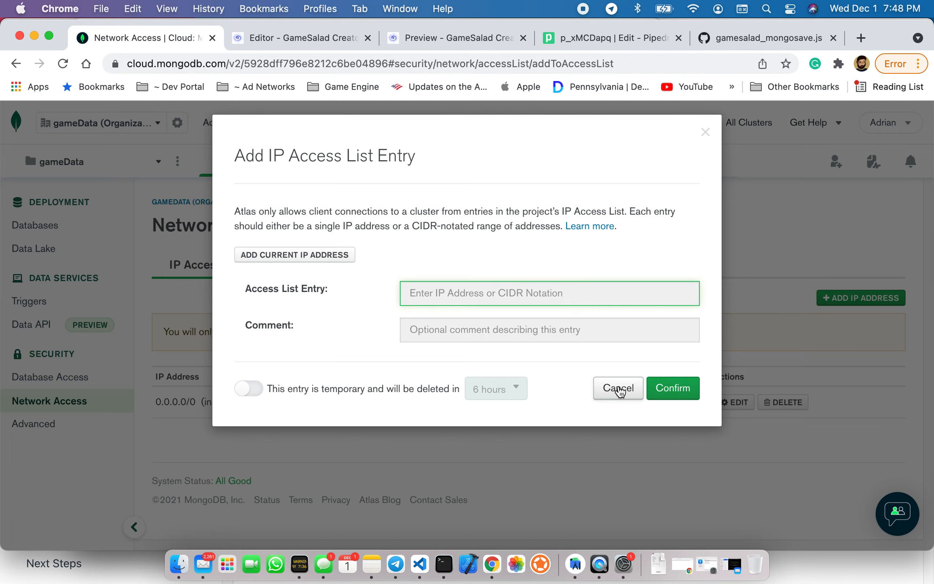
click(619, 390)
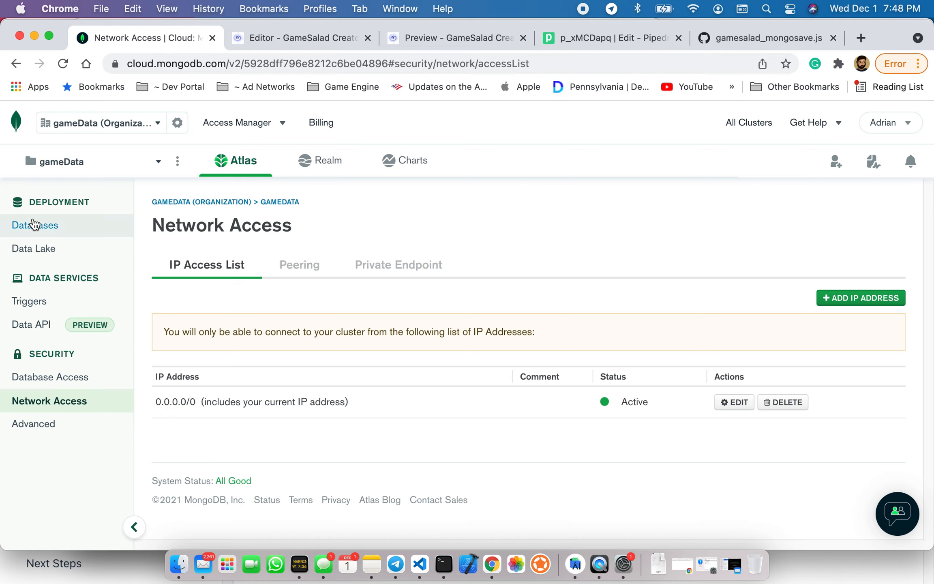
- Browse the PlayerInfoCluster collections and view the database creation form, and leave it without creating a database
click(44, 227)
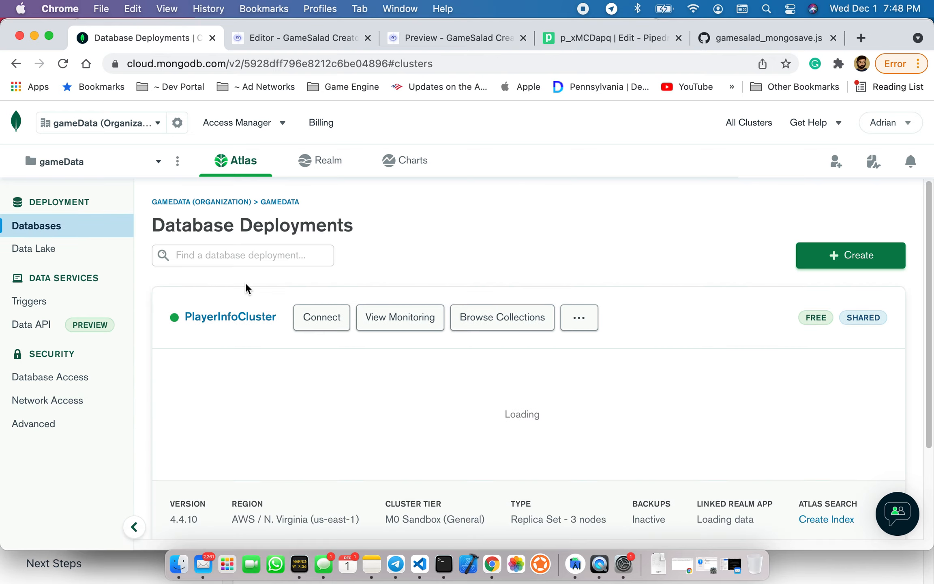
click(474, 319)
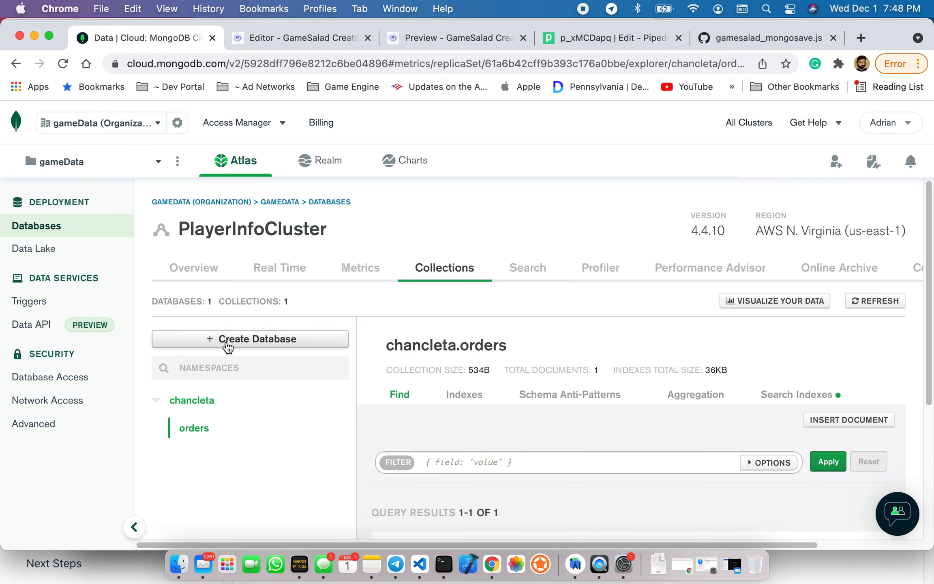
click(228, 346)
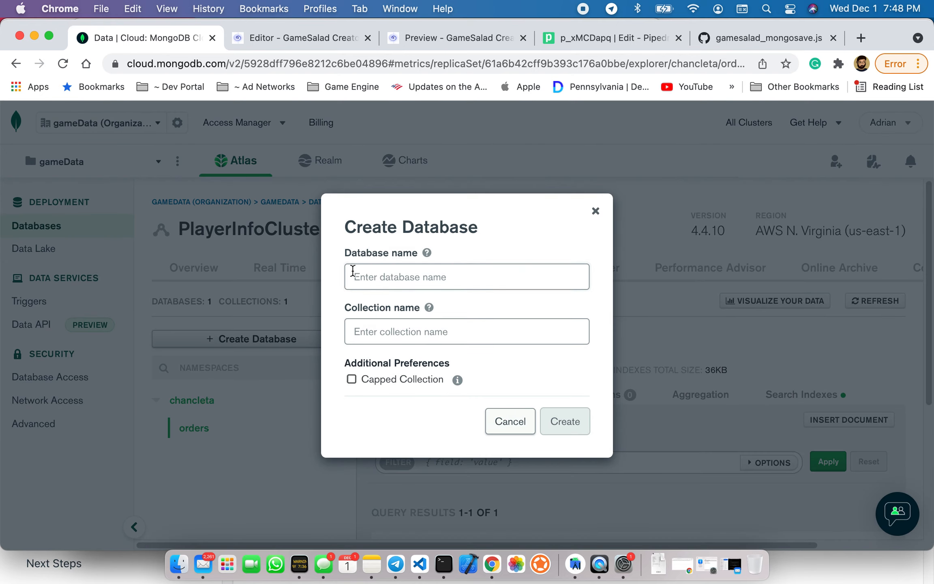
click(492, 424)
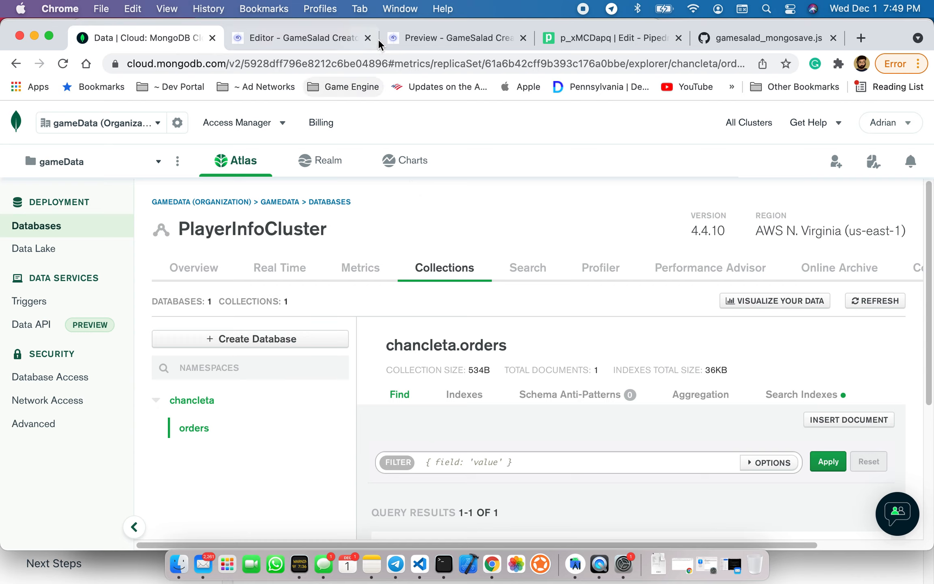
- In the GameSalad editor, set the collection parameter in the self.url Change Attribute expression to game and update the expression
click(420, 36)
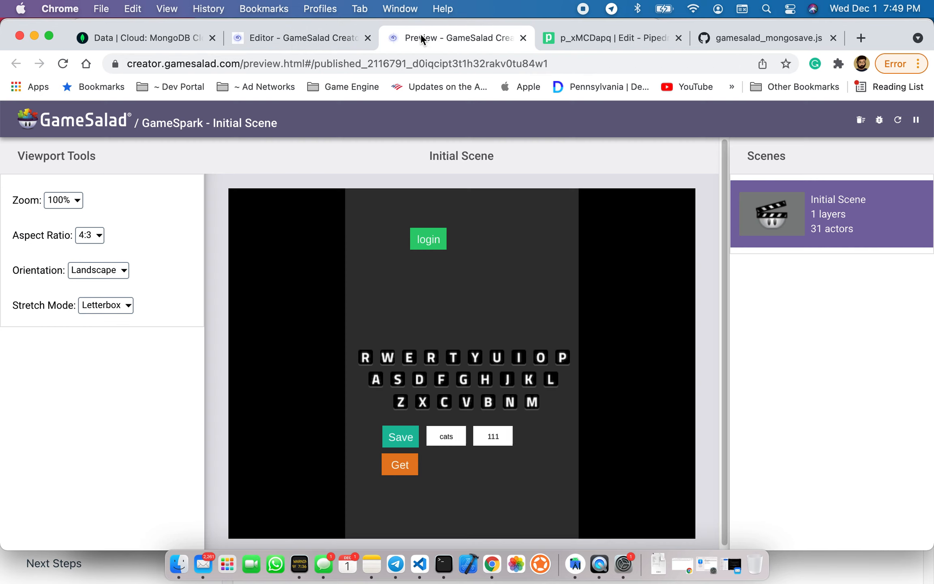
click(328, 37)
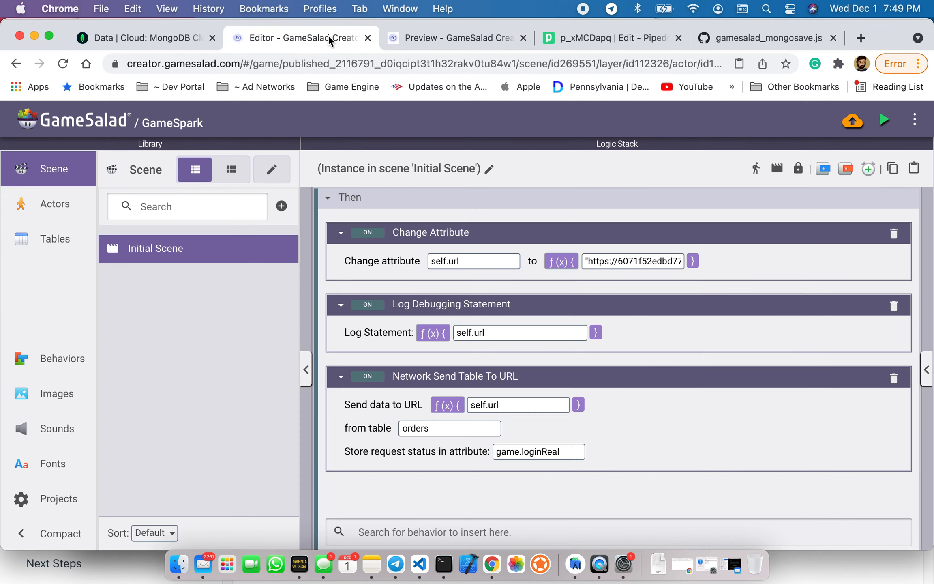
click(671, 262)
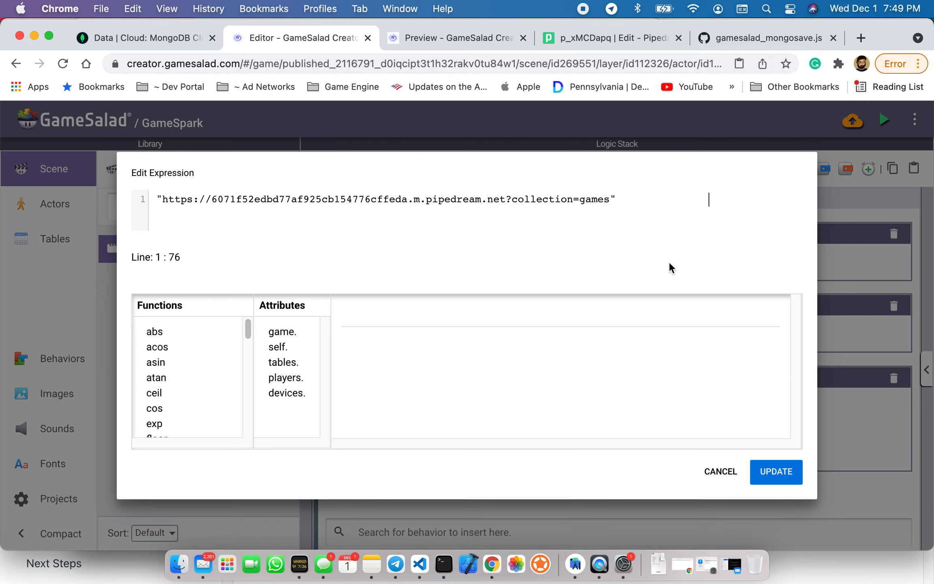
double_click(592, 200)
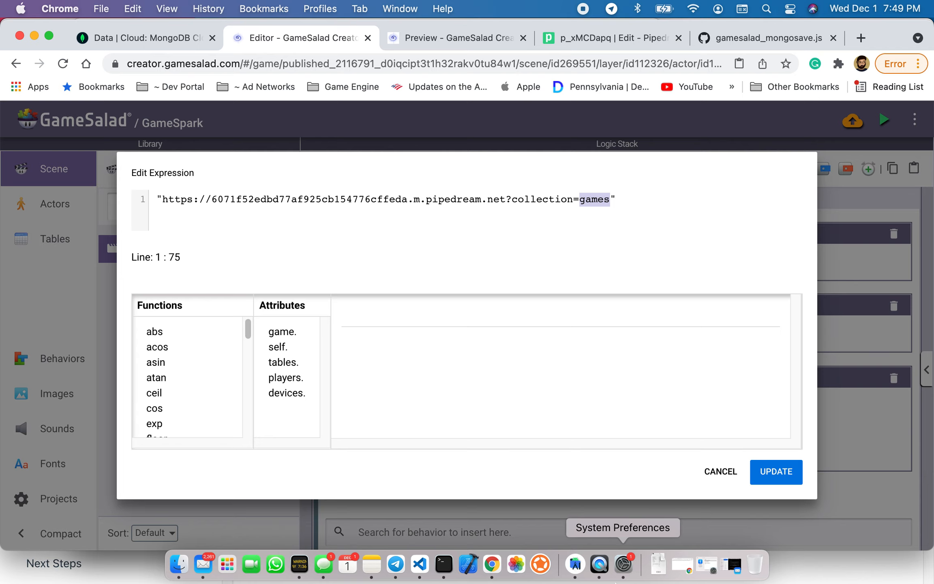
text(game)
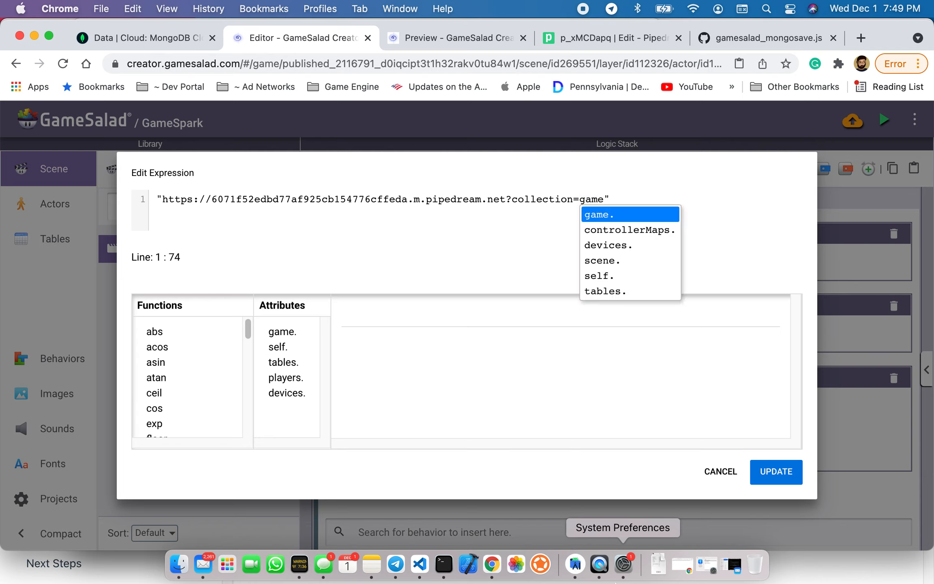
click(502, 256)
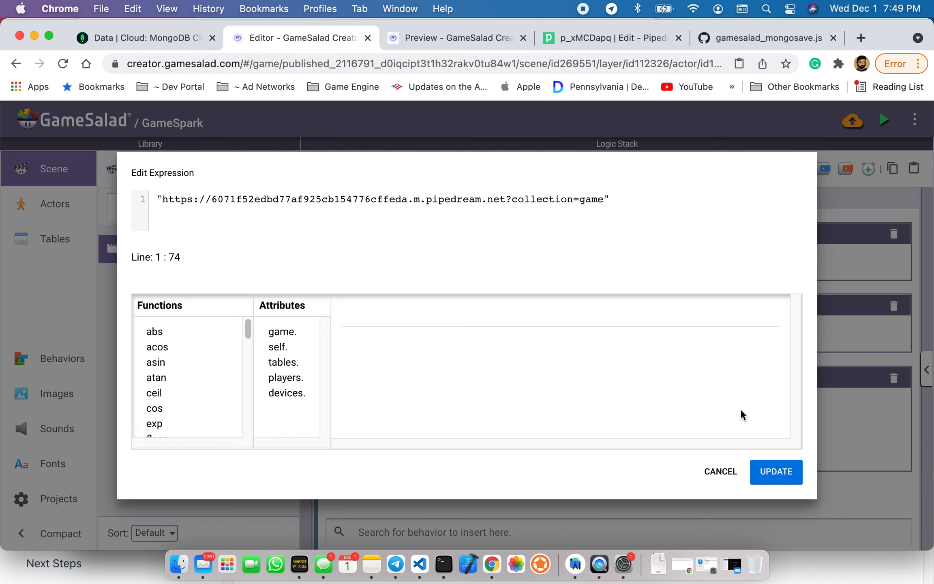
click(764, 483)
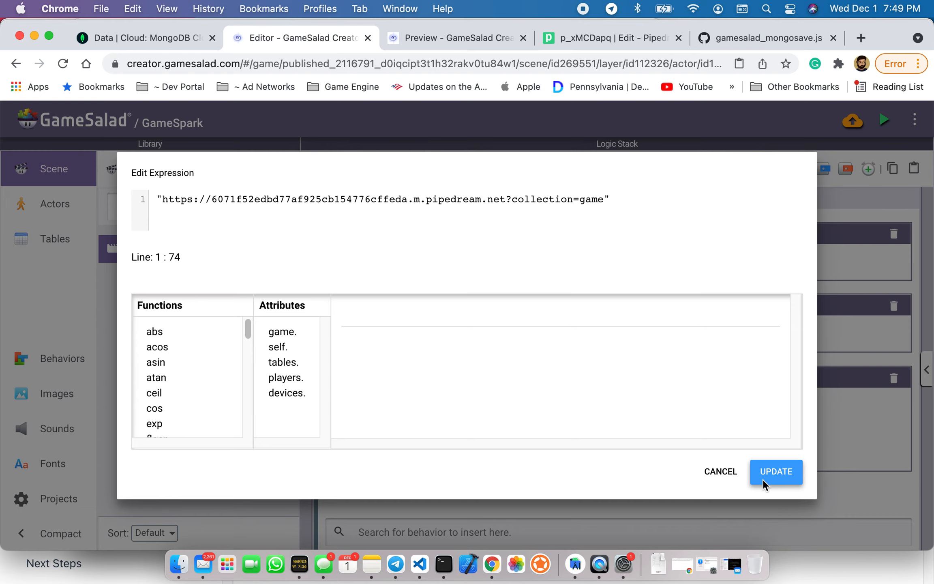
click(762, 479)
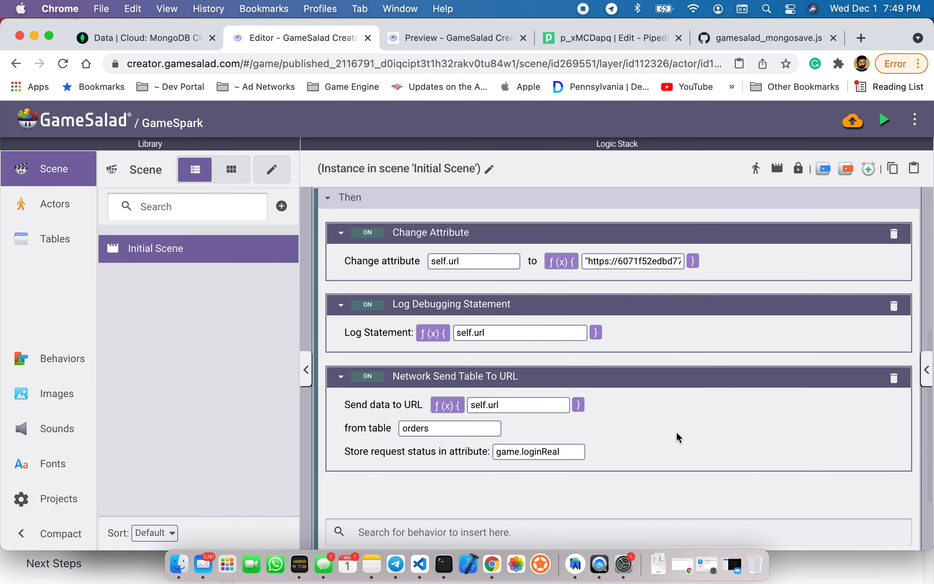
scroll(676, 430, up, 5)
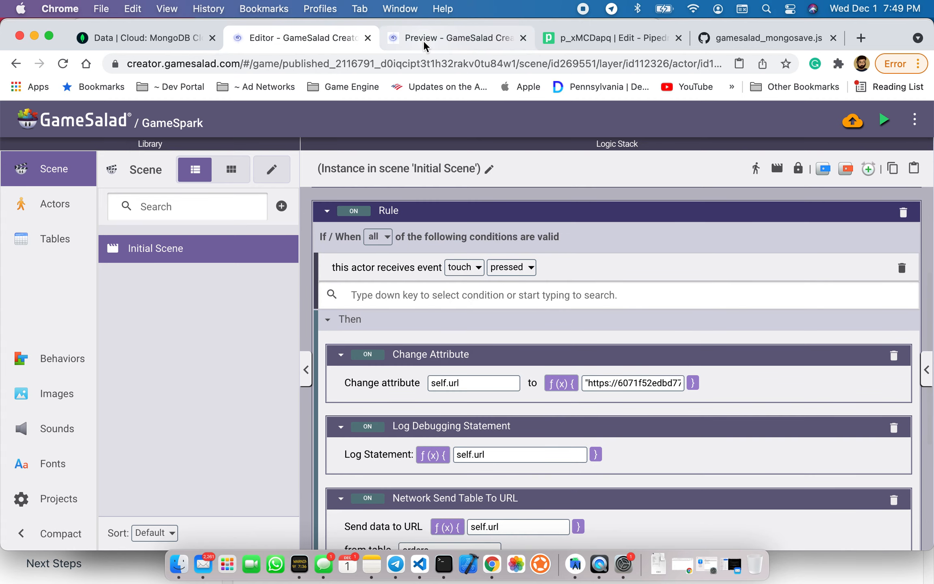
- Switch to Pipedream and open the form for connecting a new MongoDB account to the mongodb step
click(570, 37)
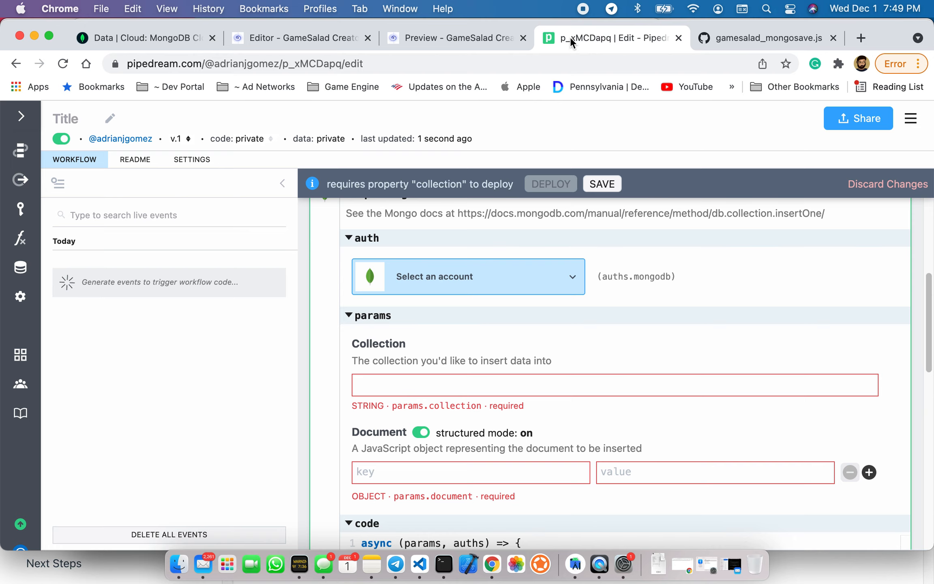
scroll(554, 324, up, 3)
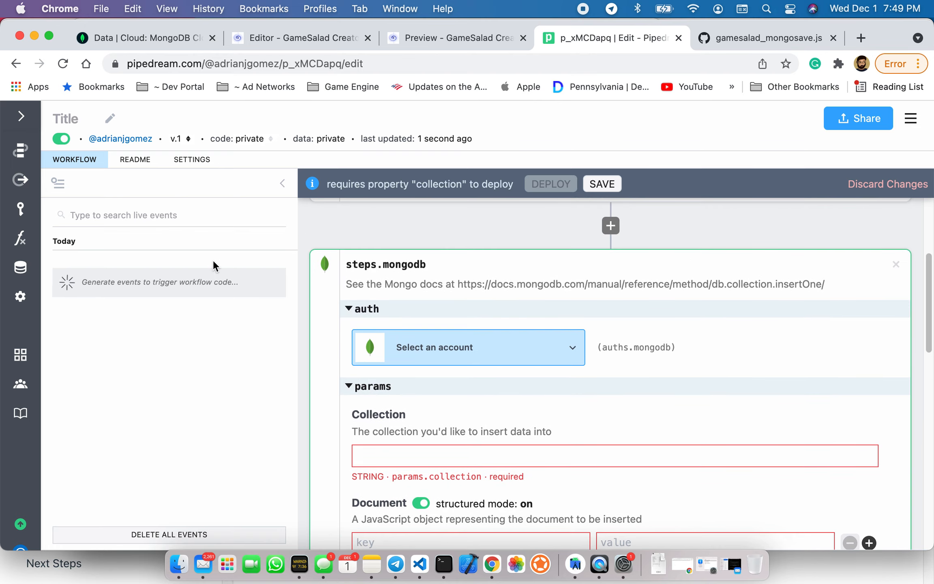
click(467, 358)
scroll(567, 377, down, 3)
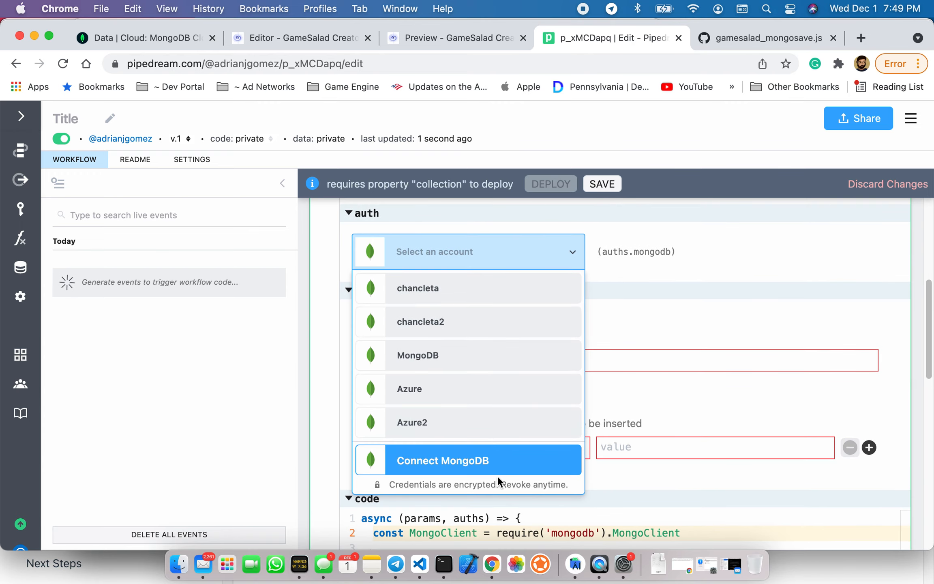
click(453, 470)
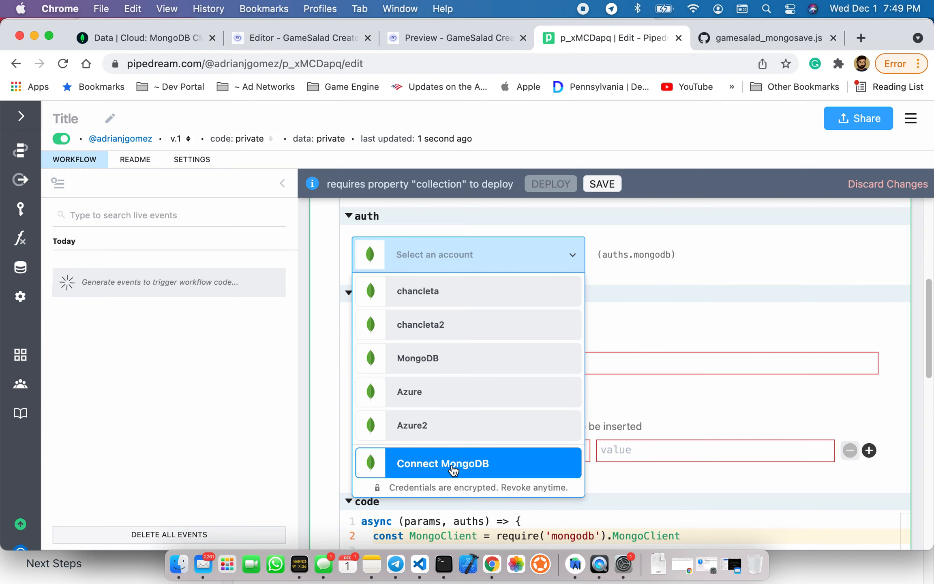
click(267, 295)
- Look up the pipedream_2021 database user in MongoDB Atlas, and return to the password field of Pipedream's connection form
click(151, 36)
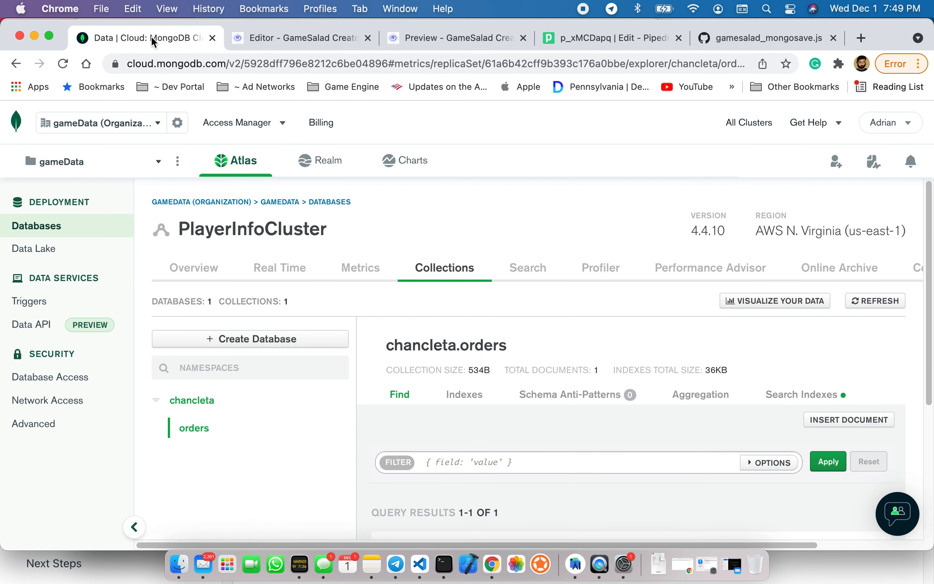
click(49, 399)
click(55, 379)
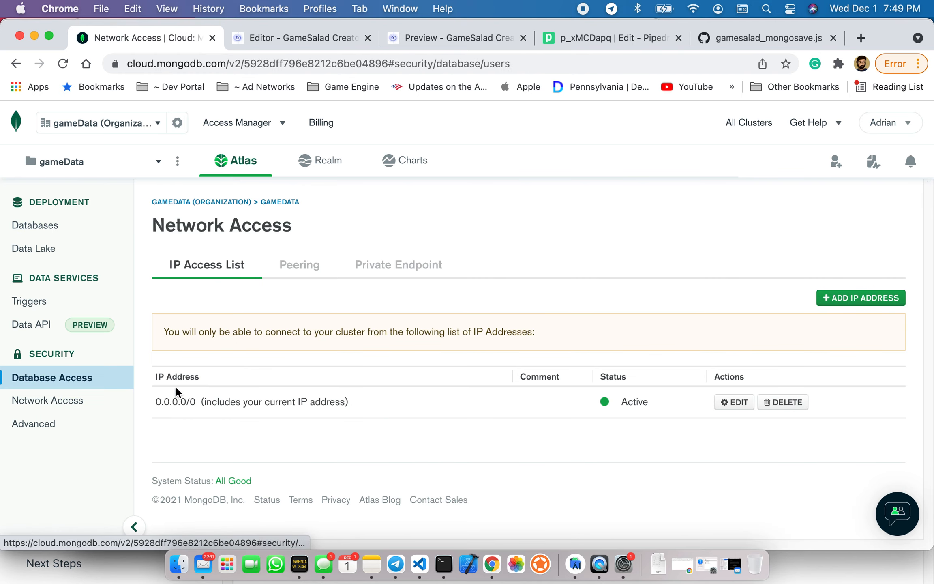
double_click(192, 381)
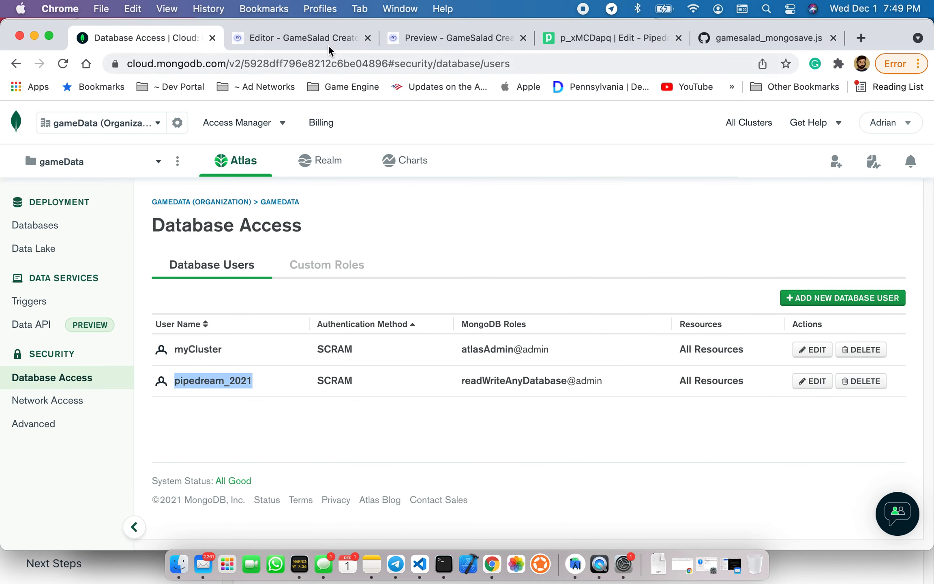
click(604, 43)
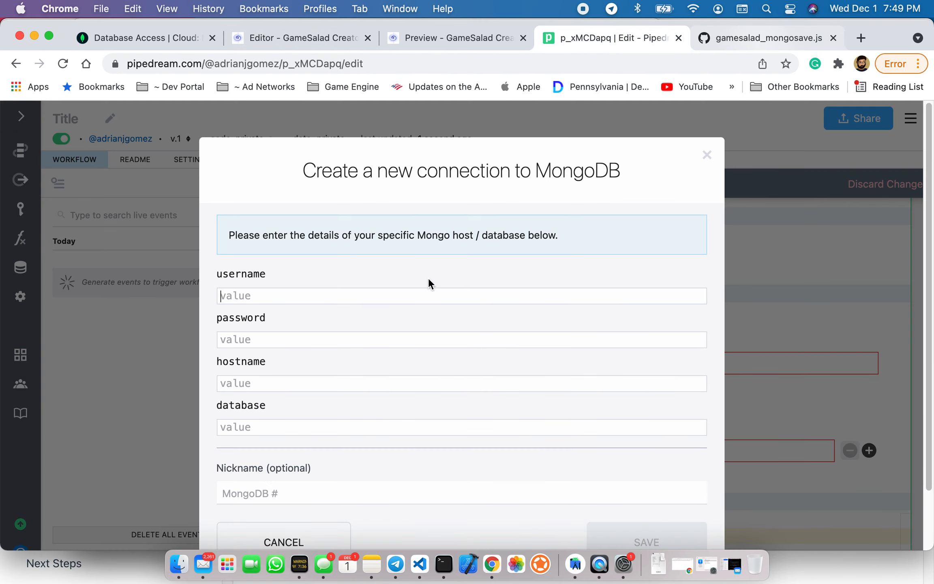
click(237, 338)
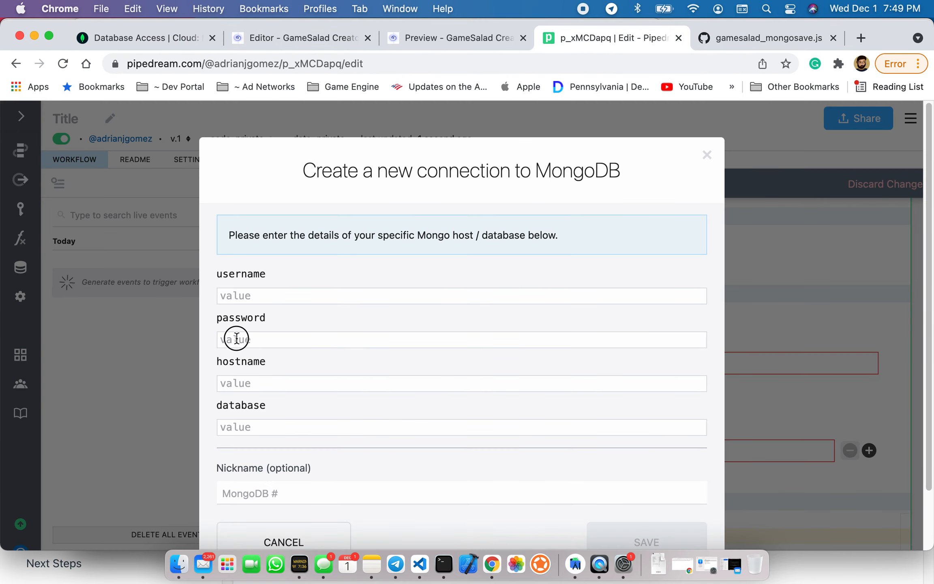
- Review the pipedream_2021 user's password settings in Atlas without updating them, and dismiss Pipedream's MongoDB connection form
click(111, 36)
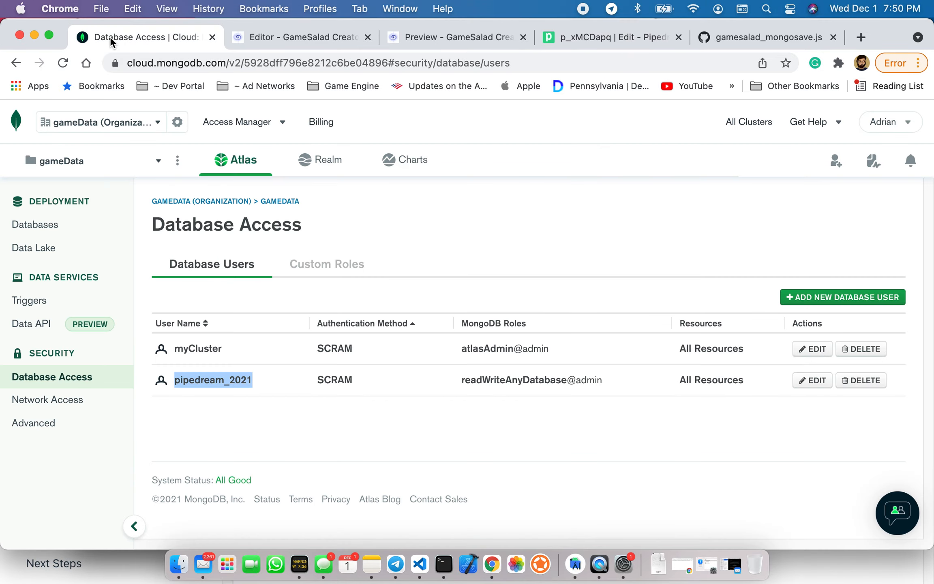
click(809, 380)
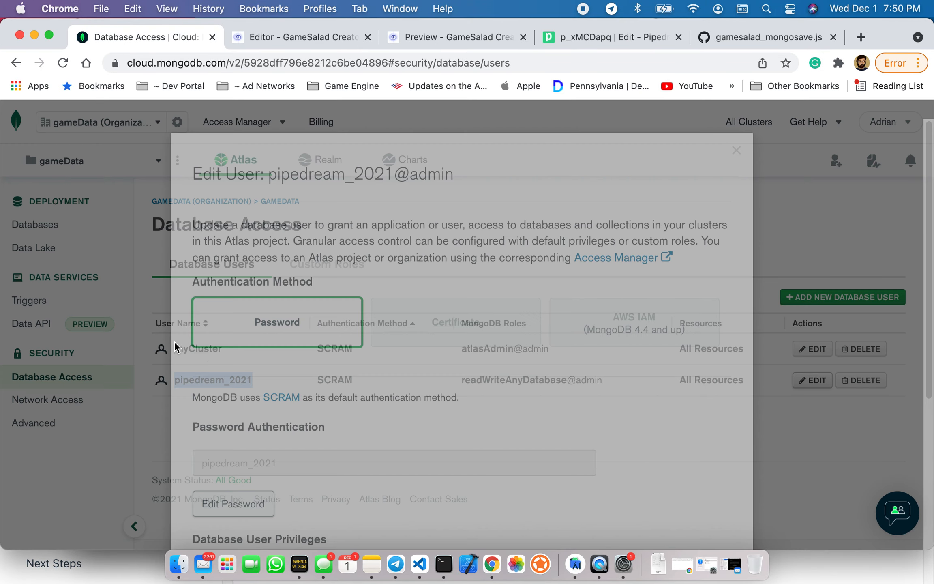
scroll(421, 348, down, 5)
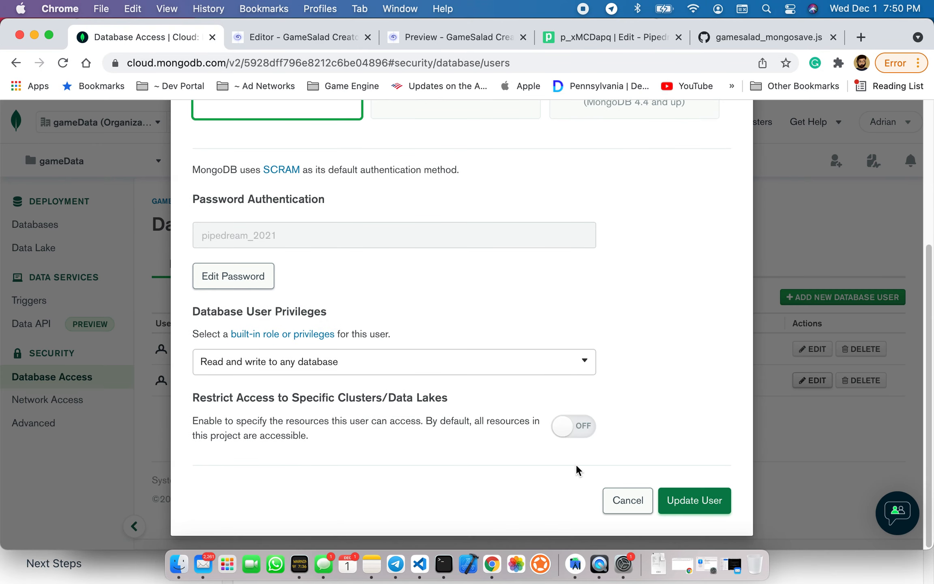
click(620, 500)
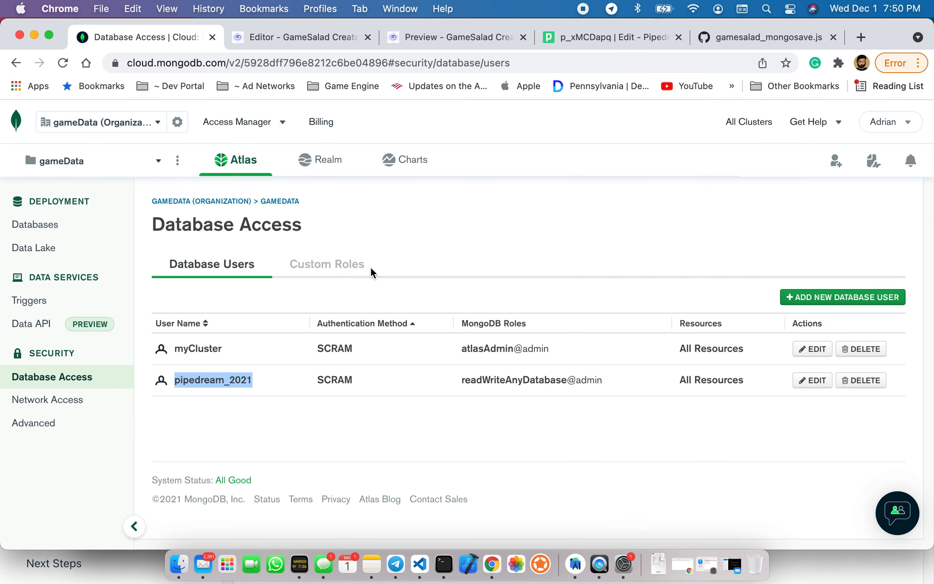
click(735, 45)
click(598, 44)
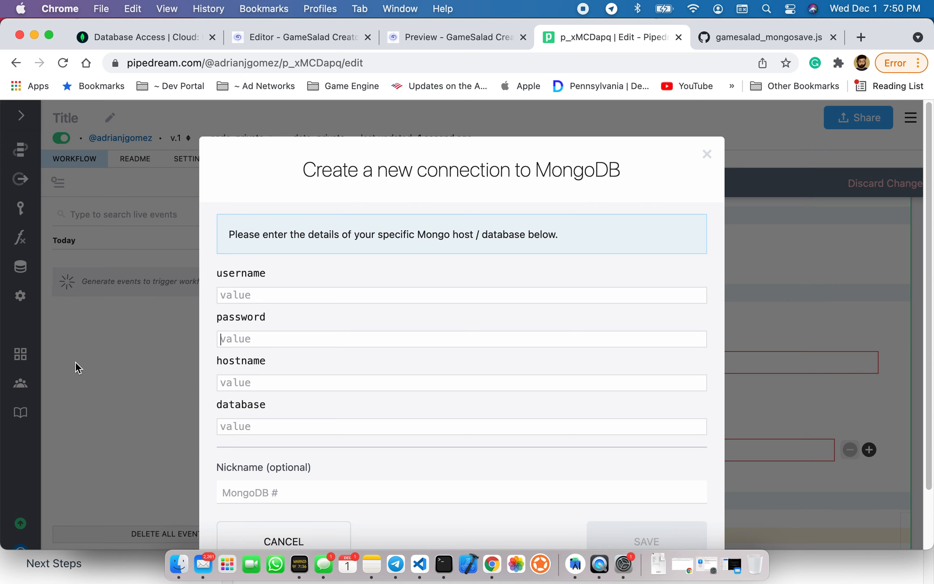
key(Escape)
- In Atlas, show PlayerInfoCluster's application connection string and select its host name, playerinfocluster.z5ogo.mongodb.net
click(112, 38)
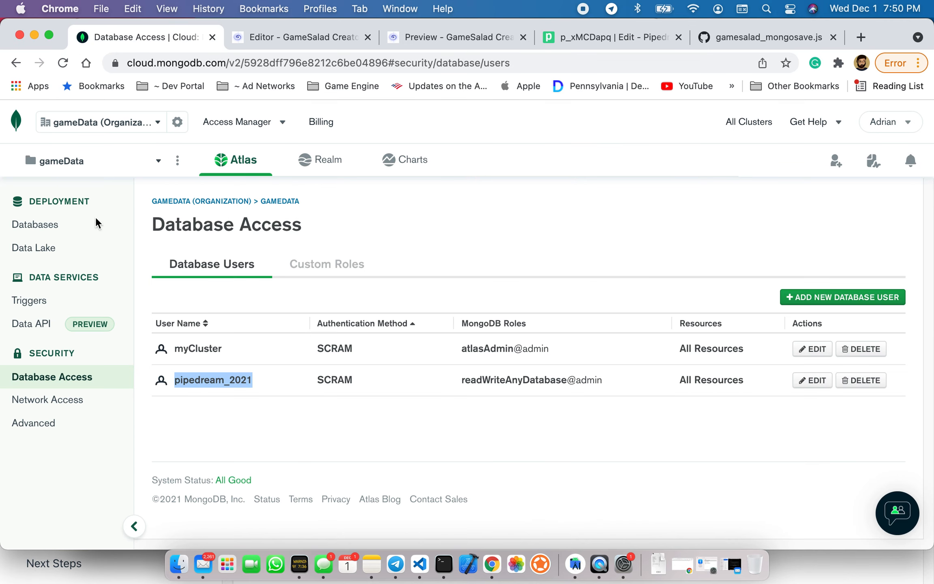
click(53, 229)
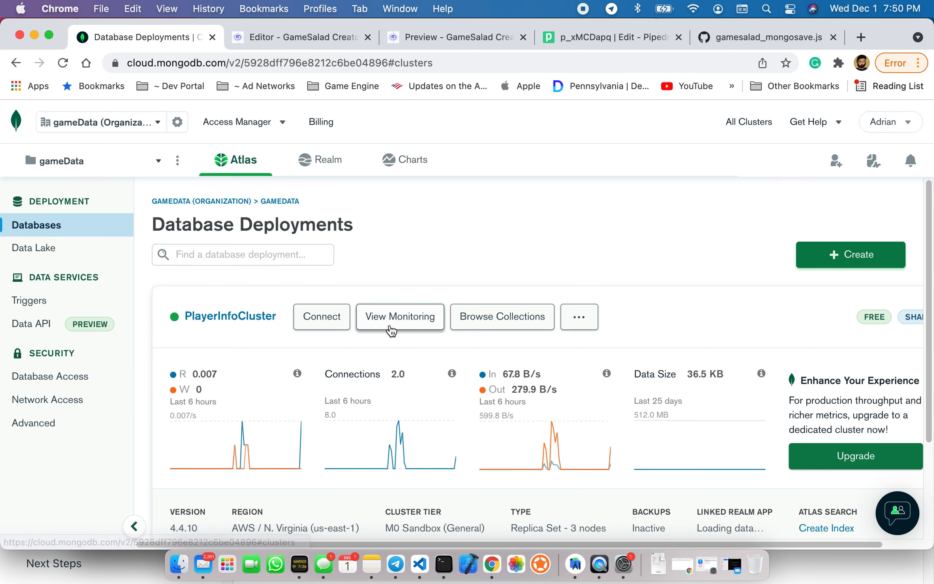
click(317, 322)
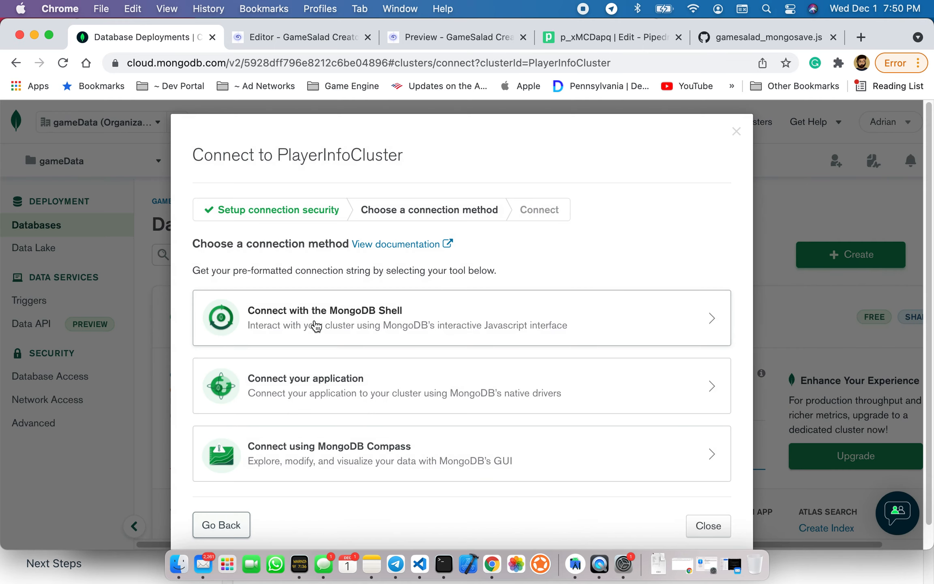
click(369, 389)
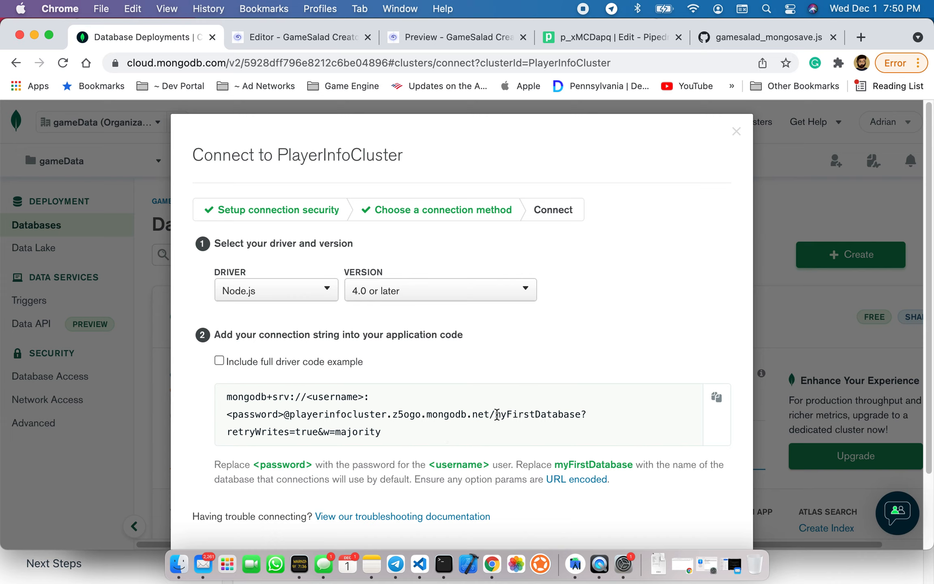
drag(491, 414, 288, 413)
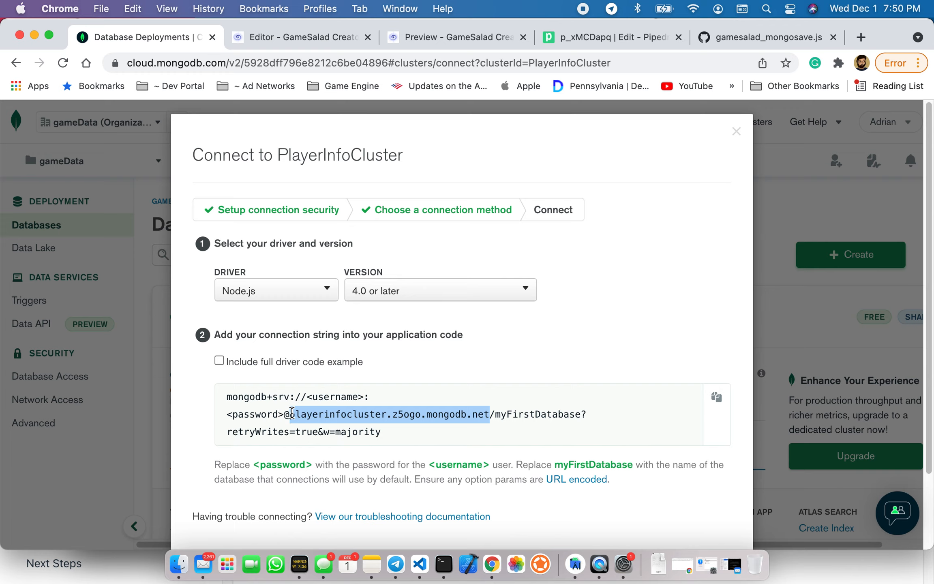
drag(493, 414, 290, 416)
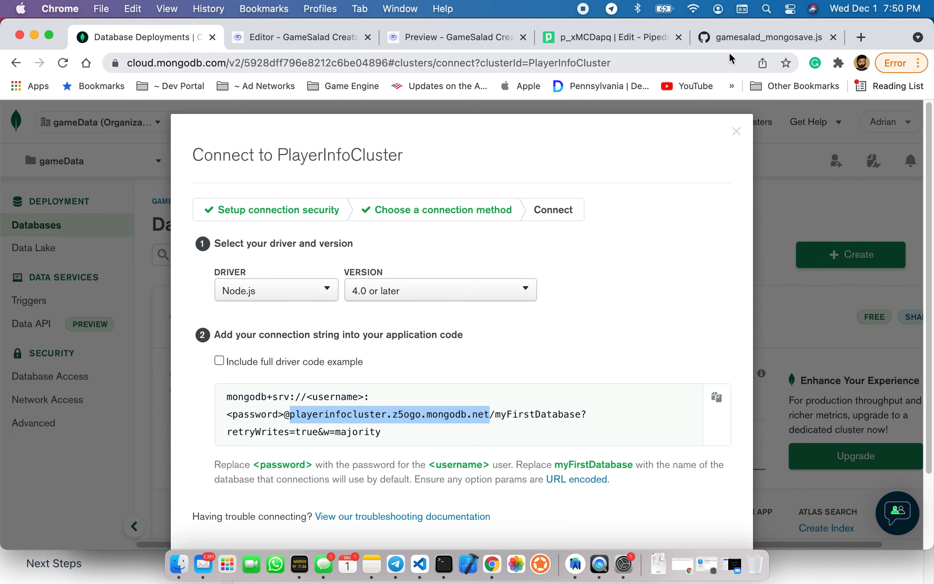
click(745, 37)
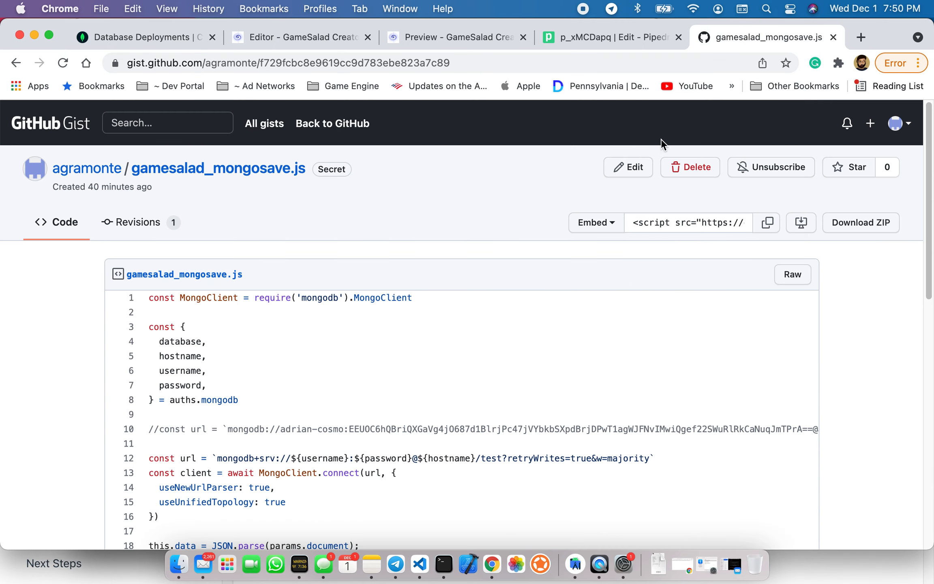
click(610, 32)
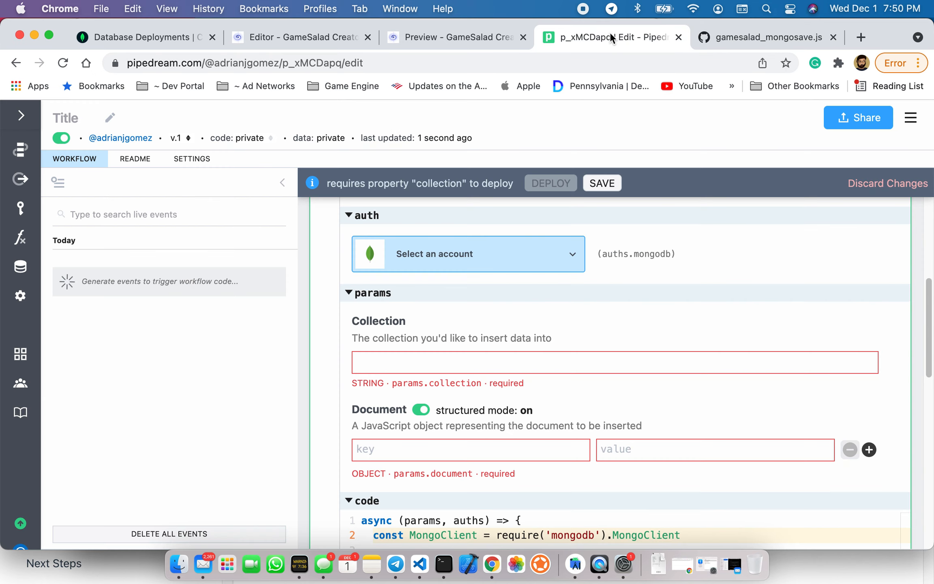
click(405, 363)
click(577, 323)
click(755, 37)
click(105, 36)
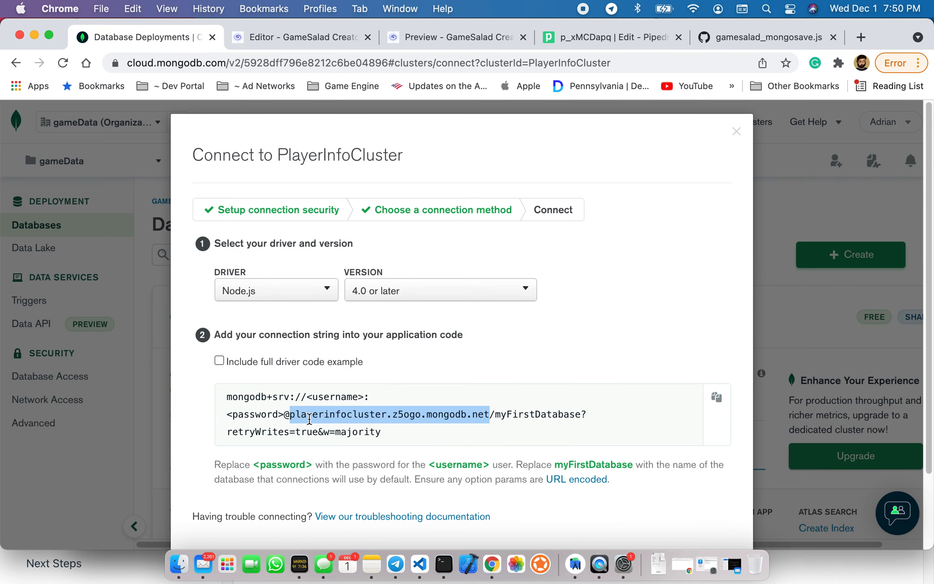
click(717, 37)
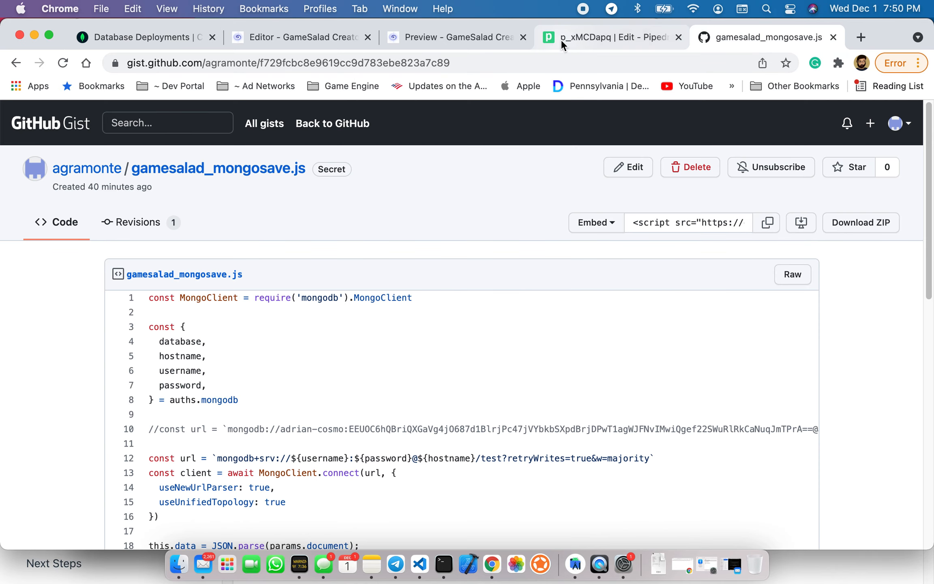
- Return to the Pipedream workflow and open a new MongoDB connection form from the mongodb step's account selection
click(560, 39)
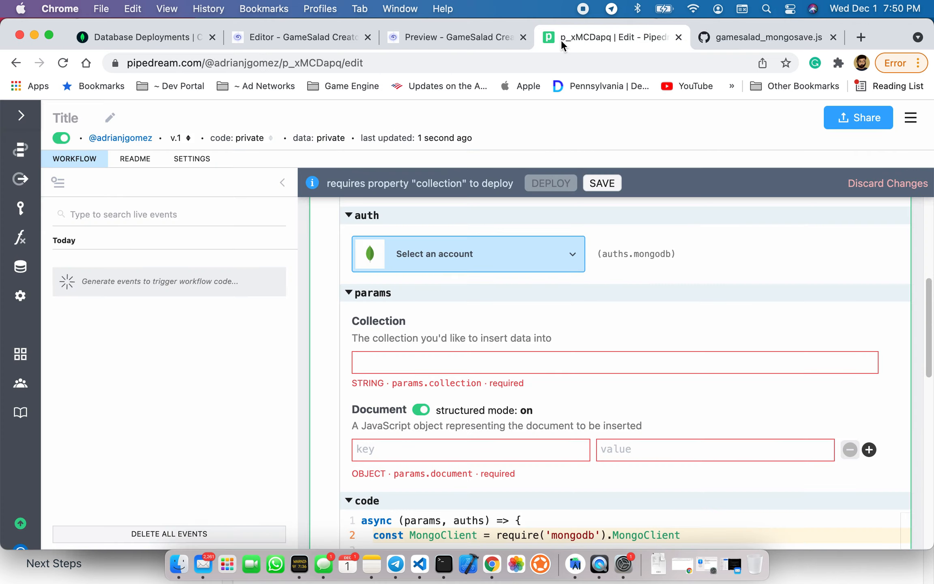
click(448, 256)
click(411, 458)
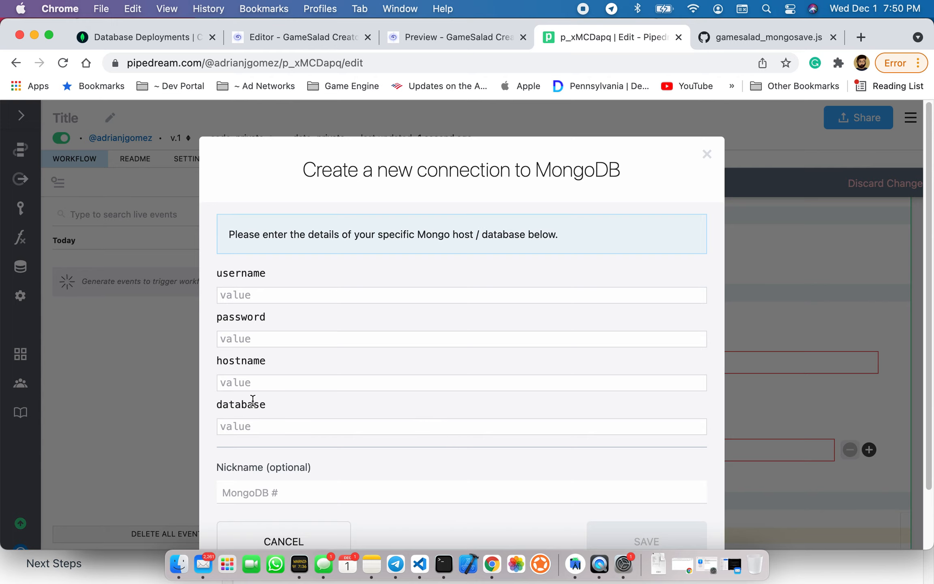
- In Atlas, browse PlayerInfoCluster's collections to find the database name, and view the Create Database form without creating one
click(232, 427)
click(123, 39)
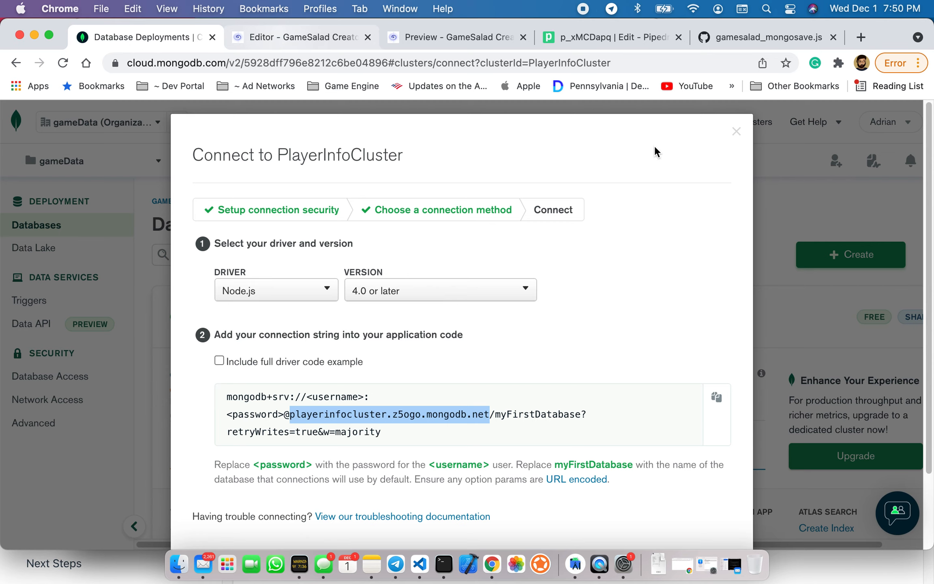
click(736, 131)
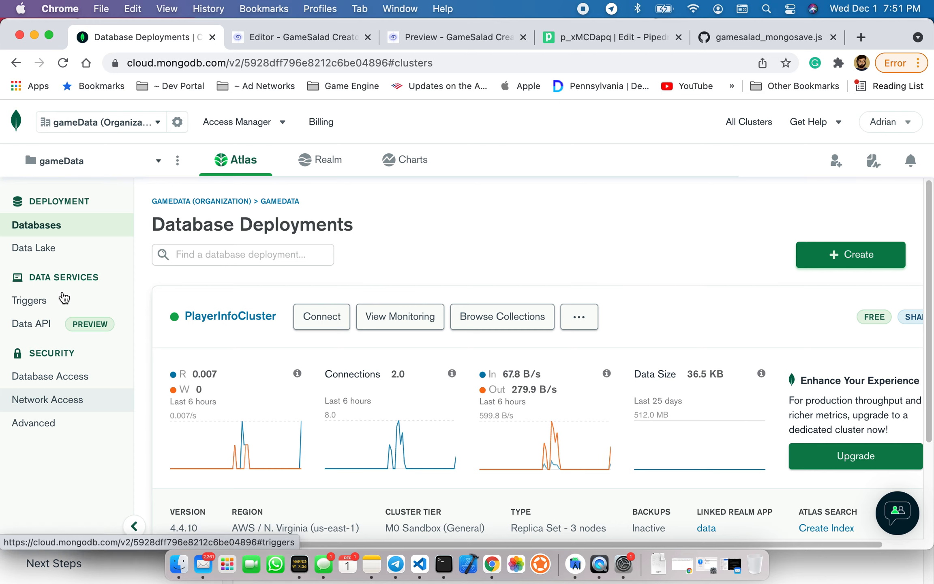
scroll(252, 377, down, 2)
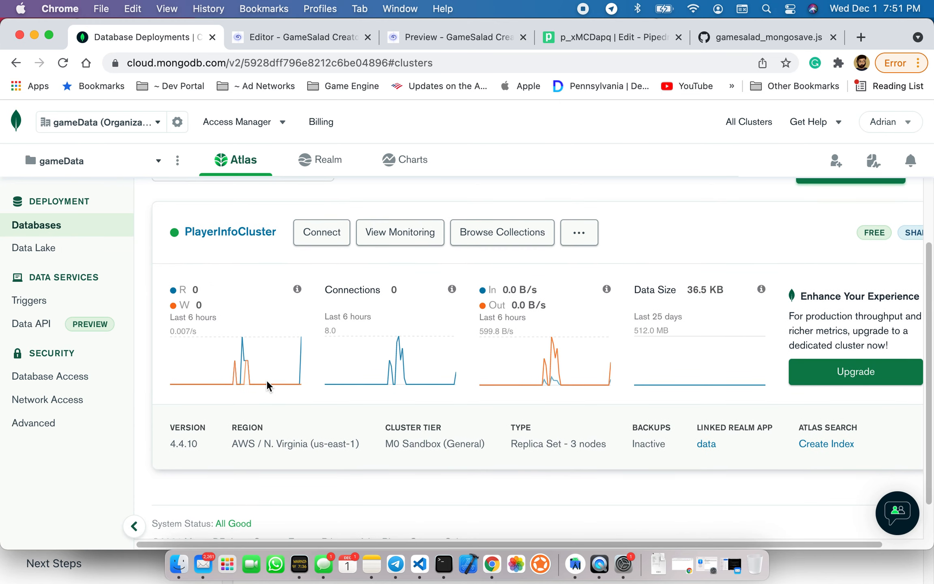
scroll(306, 333, up, 2)
click(527, 305)
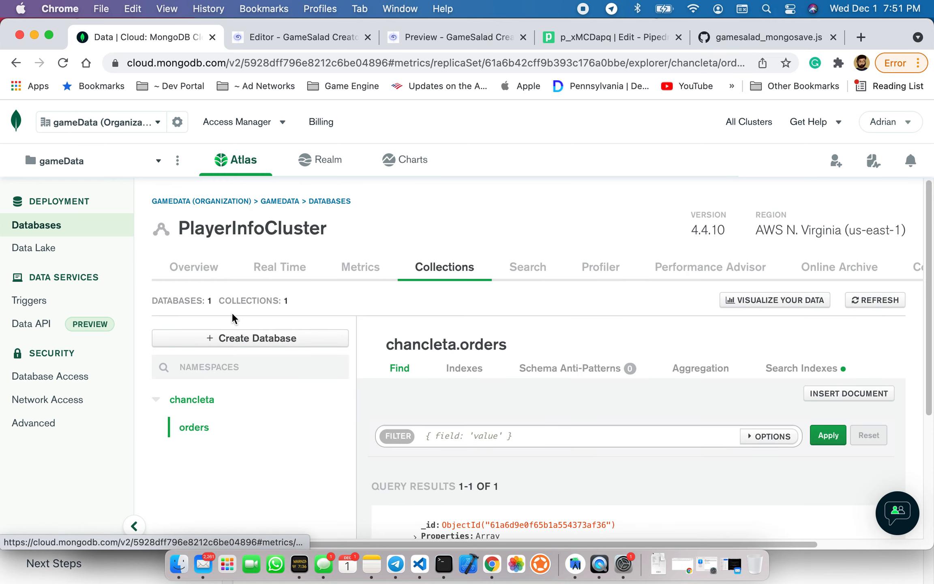
click(221, 337)
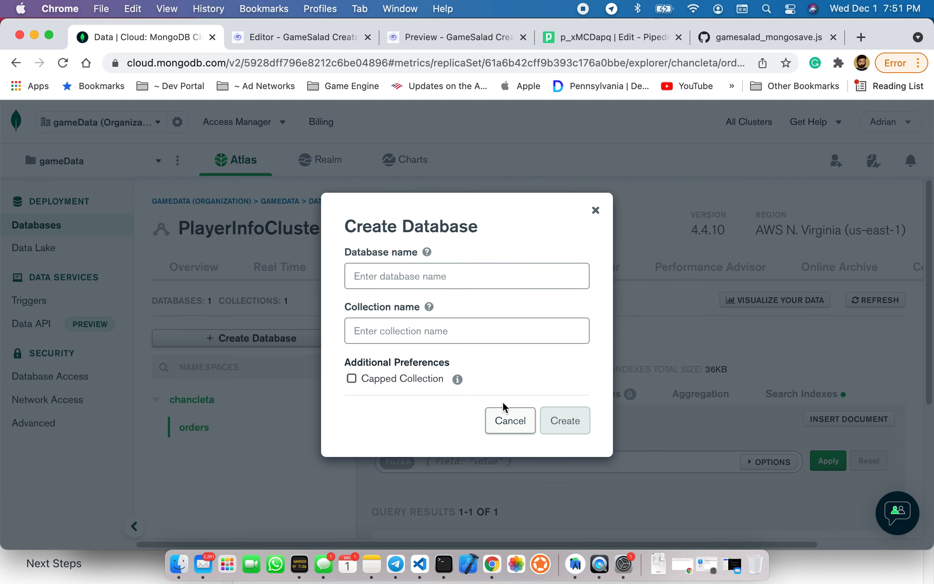
click(499, 424)
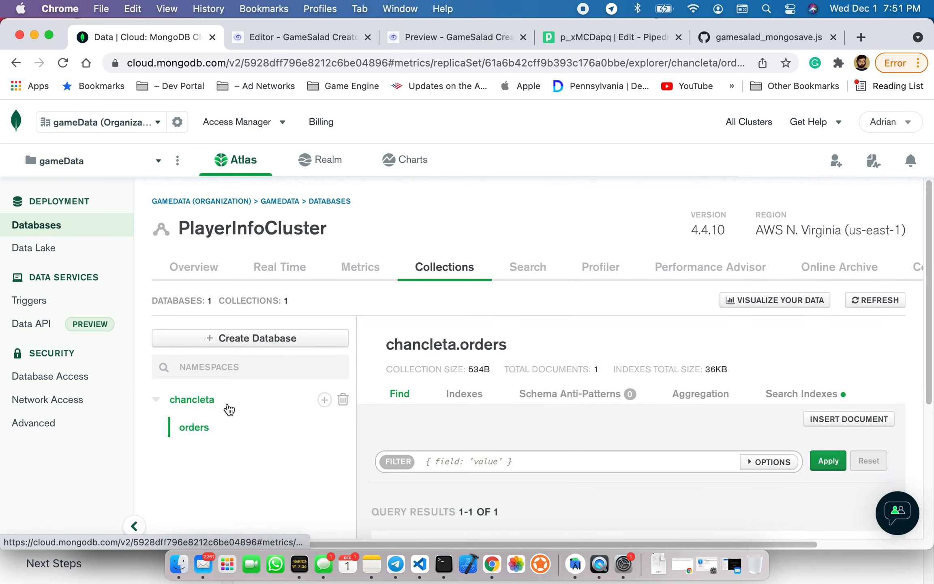
- Return to Pipedream, abandon the new MongoDB connection form, and choose the existing MongoDB account for the mongodb step
click(725, 37)
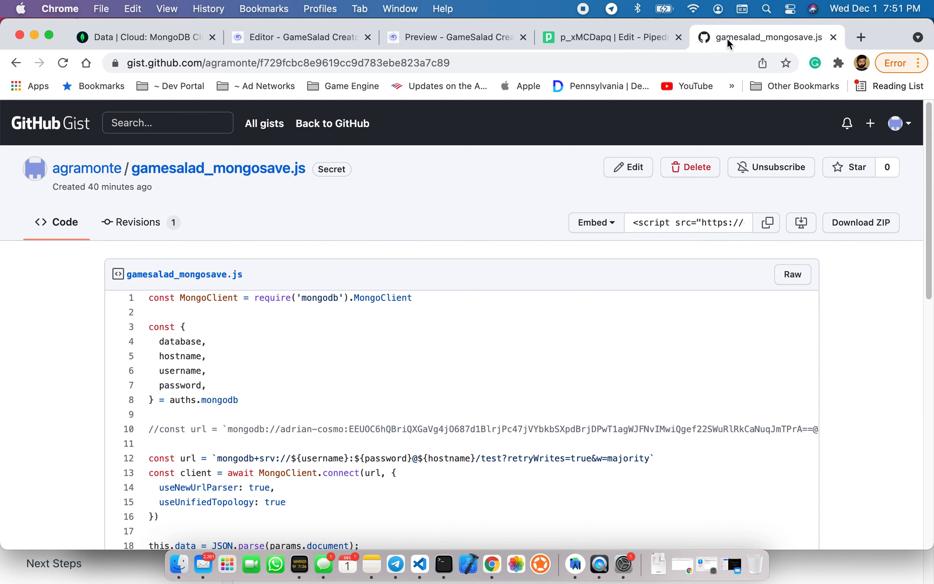
click(596, 36)
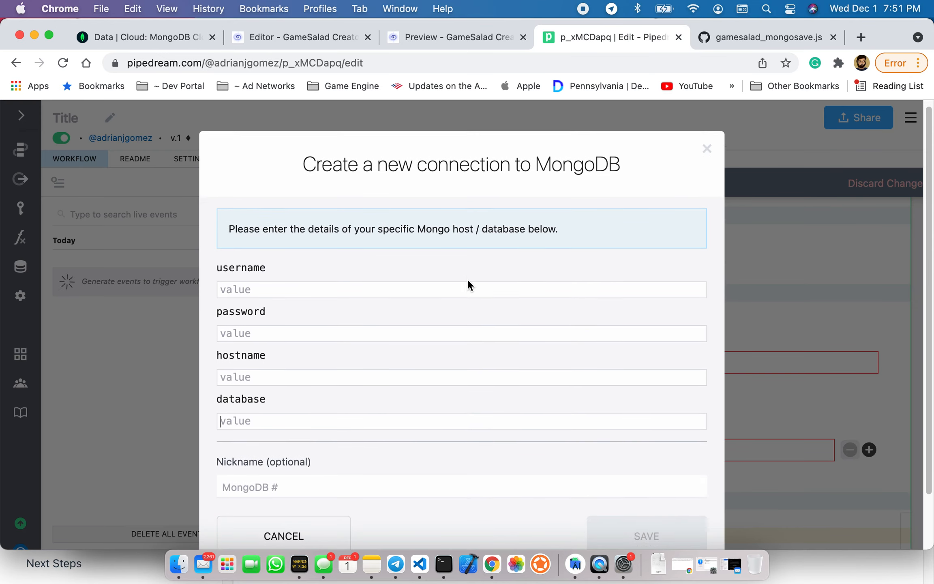
scroll(470, 300, down, 2)
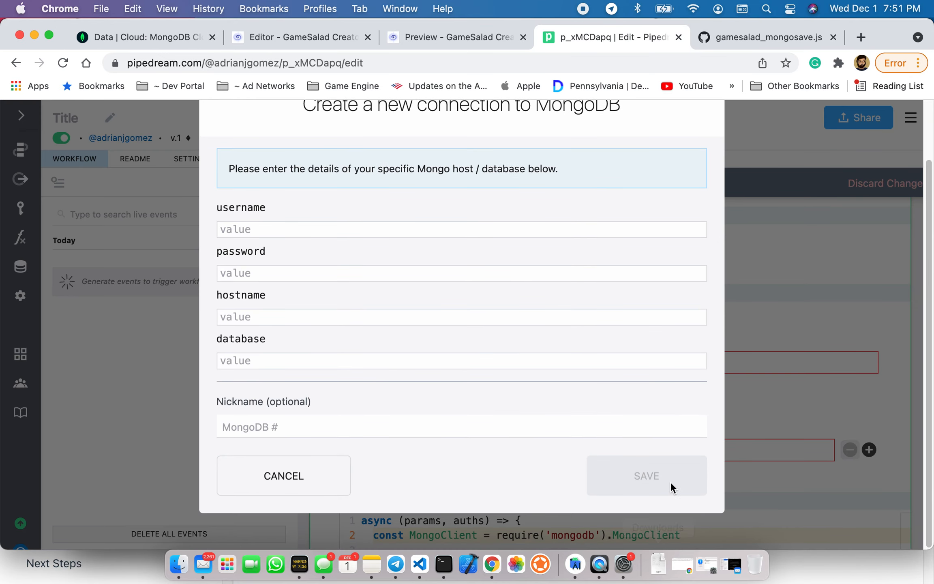
click(261, 491)
click(462, 252)
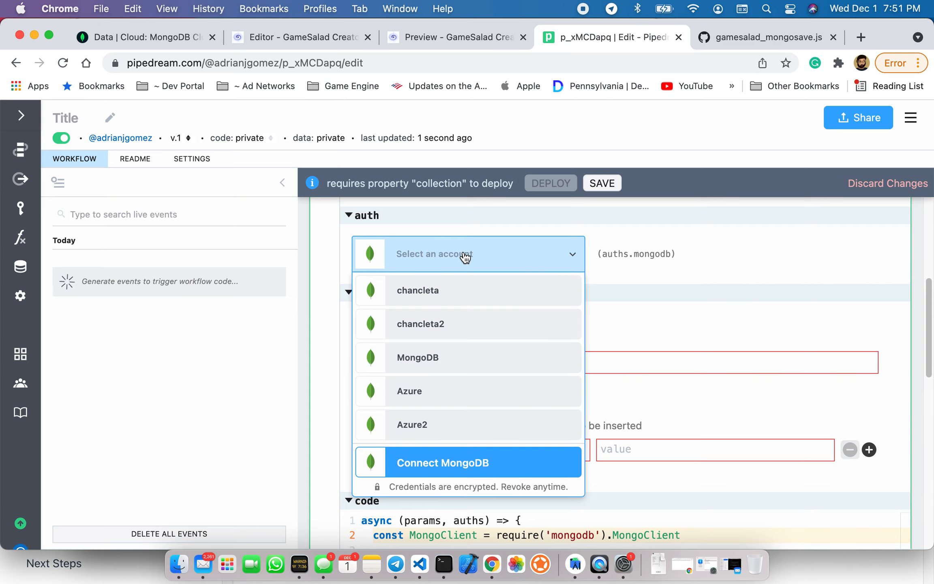
click(453, 364)
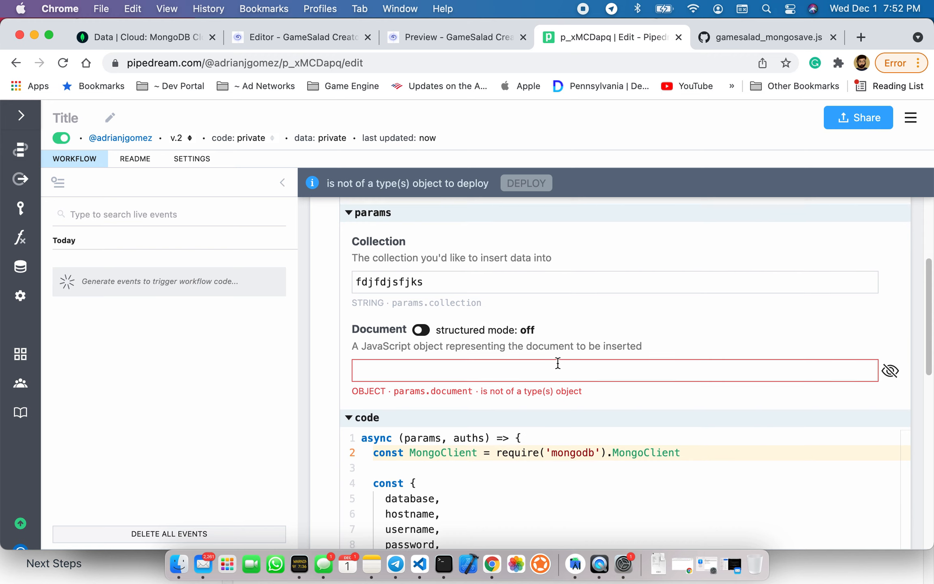
- Replace the mongodb step's Collection parameter with the placeholder text dfffdsfff
scroll(557, 364, up, 1)
scroll(558, 363, up, 1)
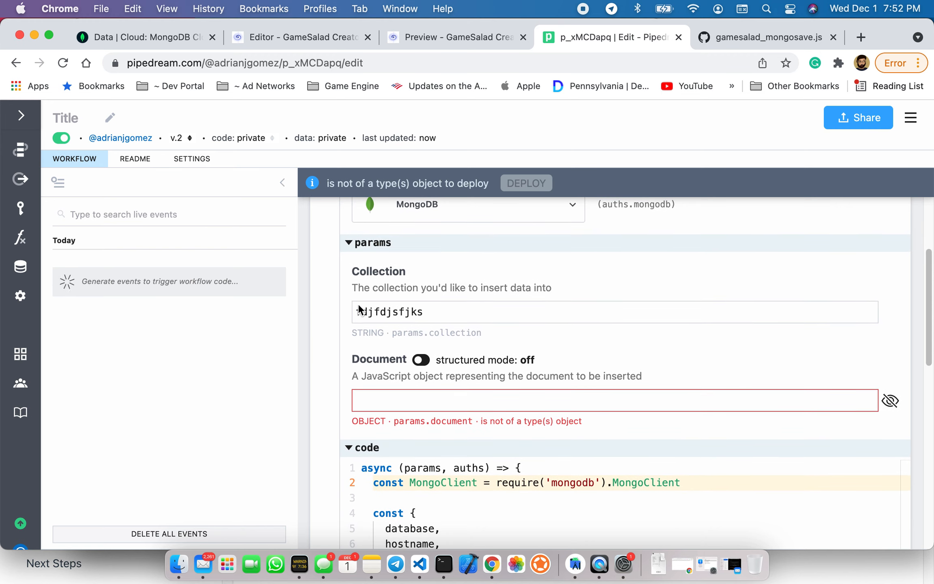
click(380, 312)
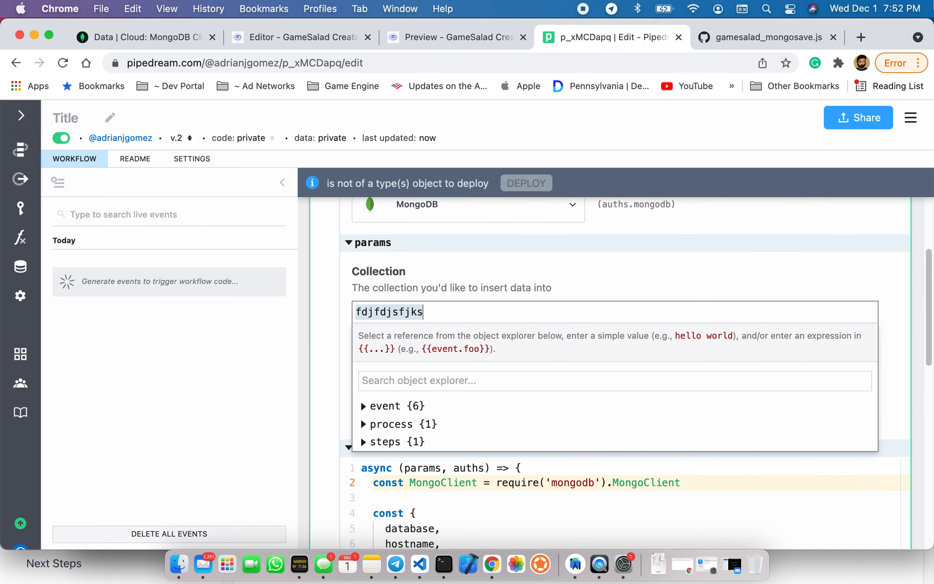
text(dfffdsfff)
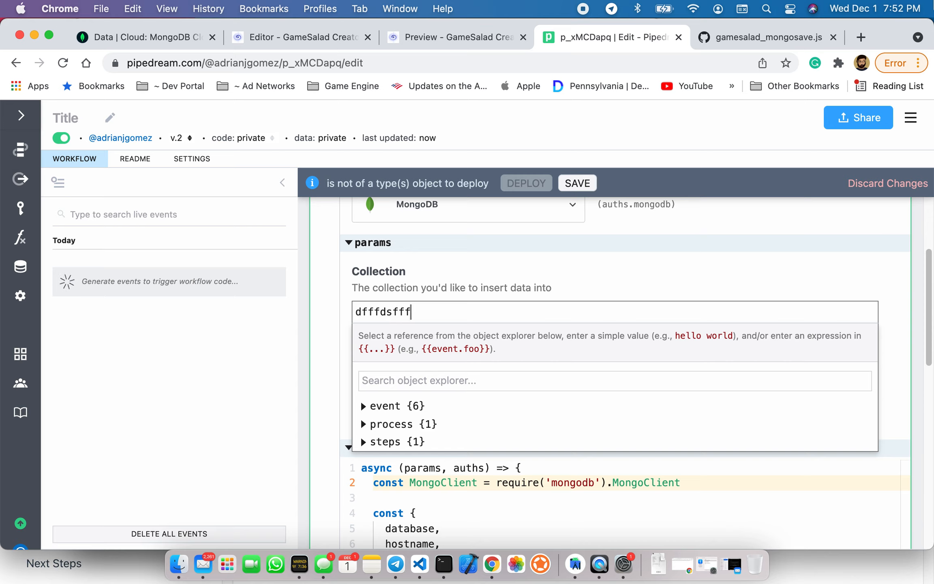
click(673, 259)
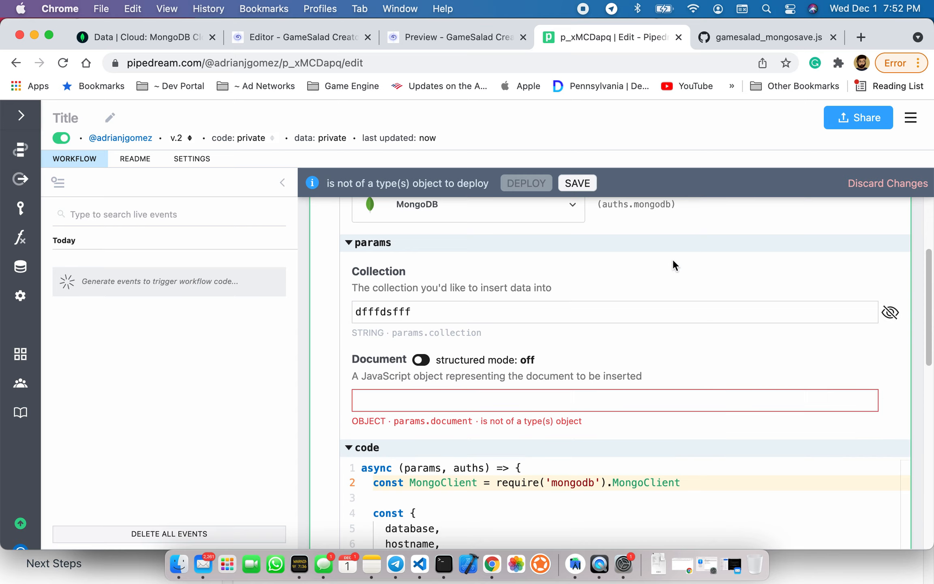
- Set the Document parameter to the webhook's table data by selecting the event.body.params path
click(415, 400)
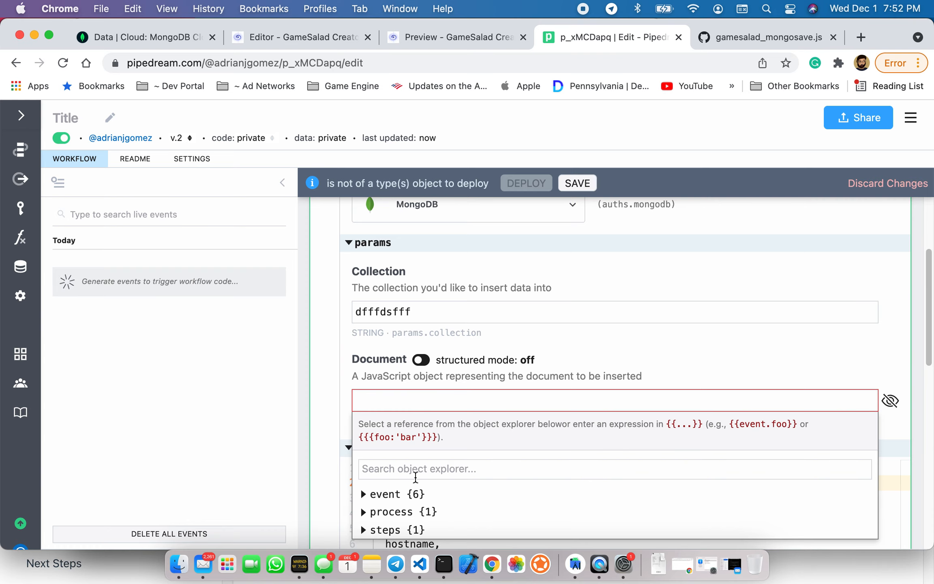
click(399, 497)
scroll(397, 500, down, 4)
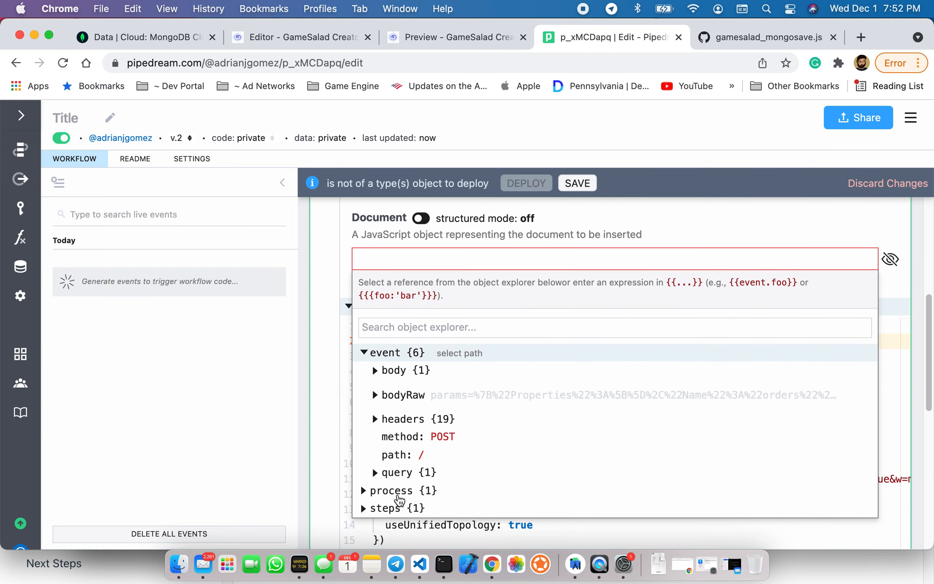
click(404, 379)
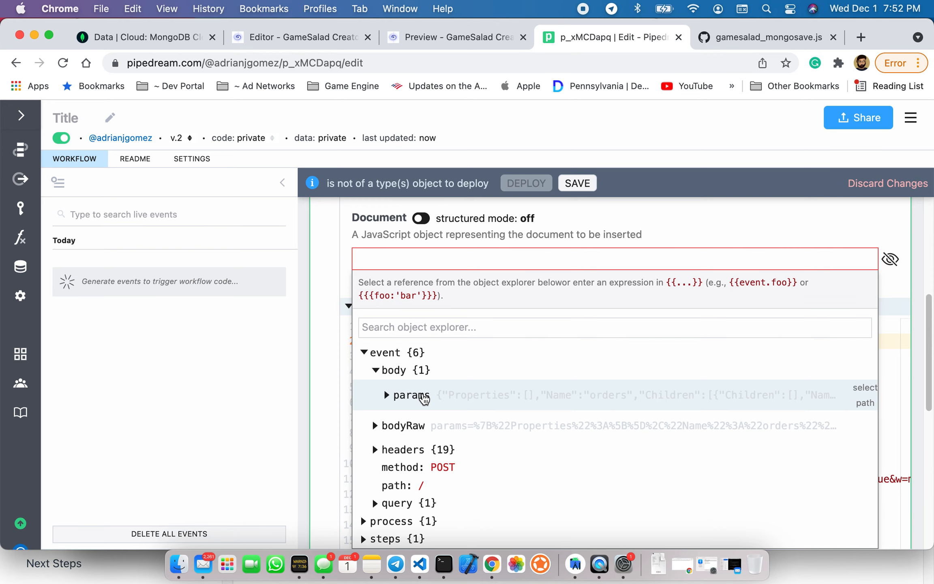
click(424, 398)
click(867, 464)
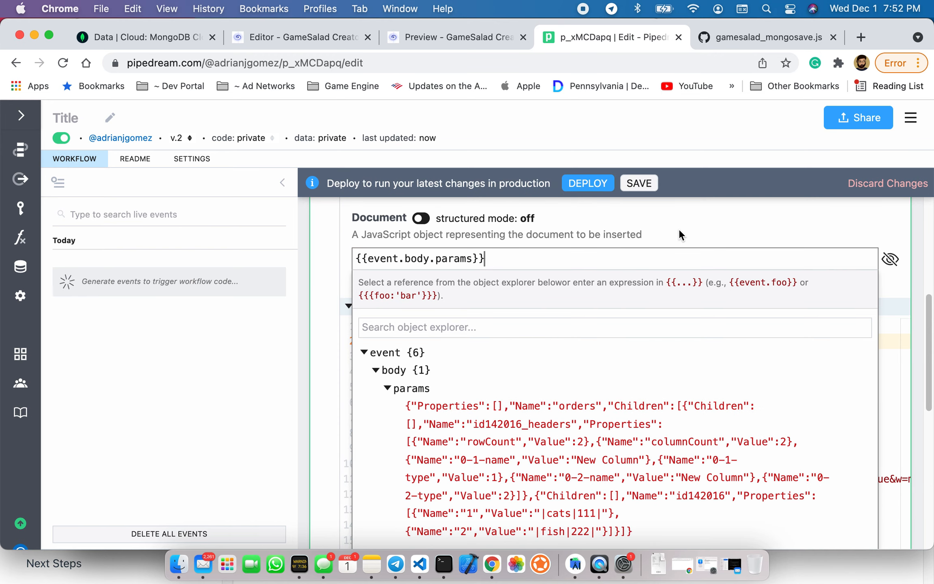
scroll(546, 489, down, 3)
scroll(546, 489, up, 3)
scroll(545, 486, up, 2)
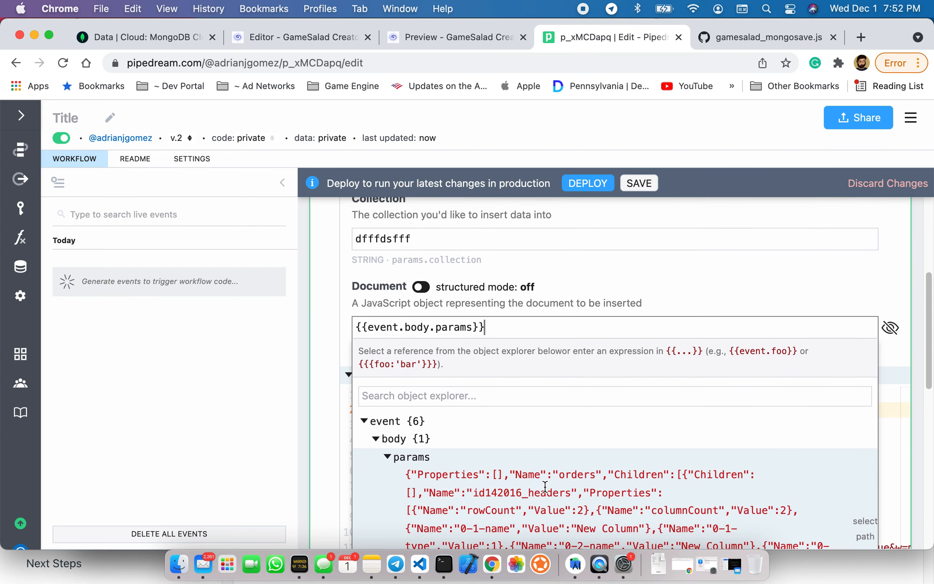
click(646, 261)
- Copy all the code of gamesalad_mongosave.js from the GitHub Gist, from the MongoClient line through client.close()
scroll(557, 409, down, 5)
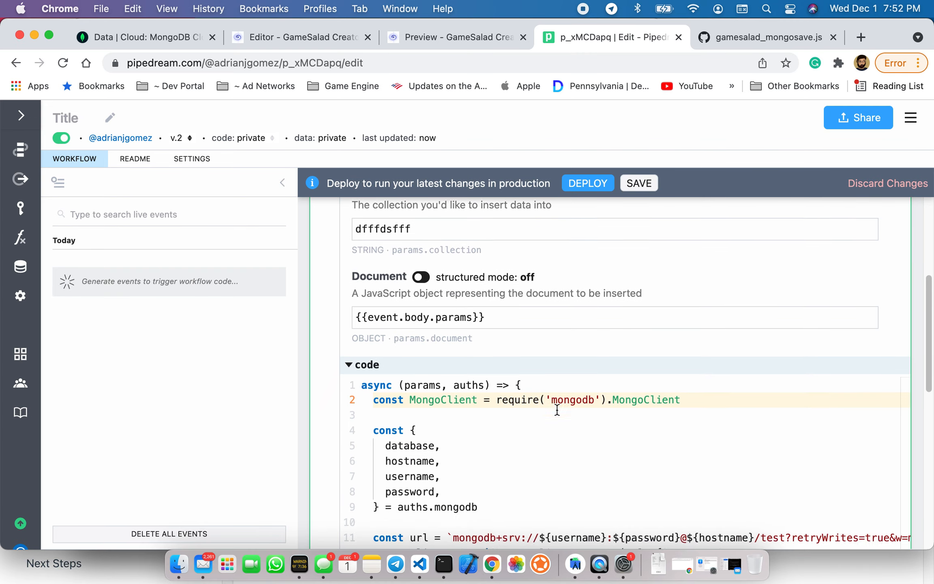
click(723, 35)
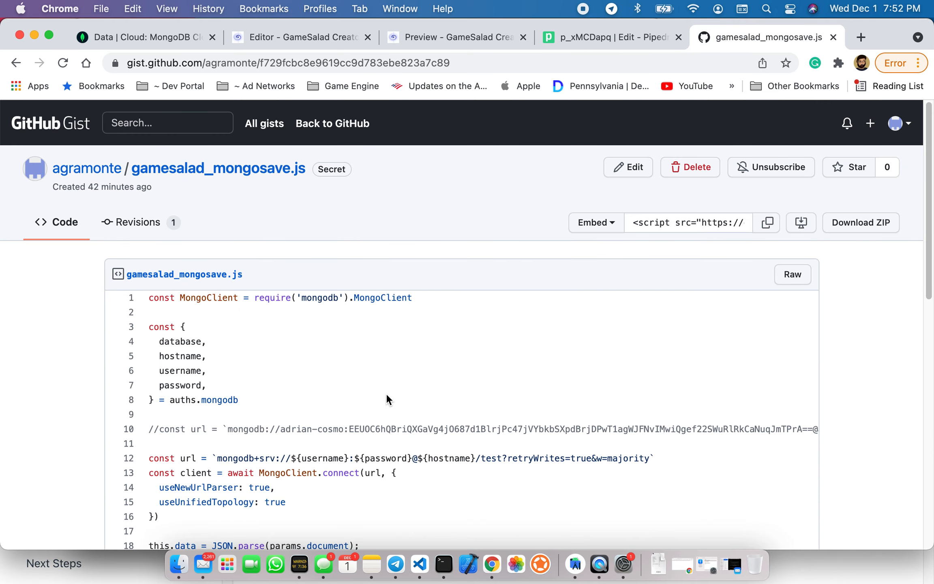
scroll(386, 393, down, 3)
scroll(386, 407, up, 3)
scroll(386, 407, down, 4)
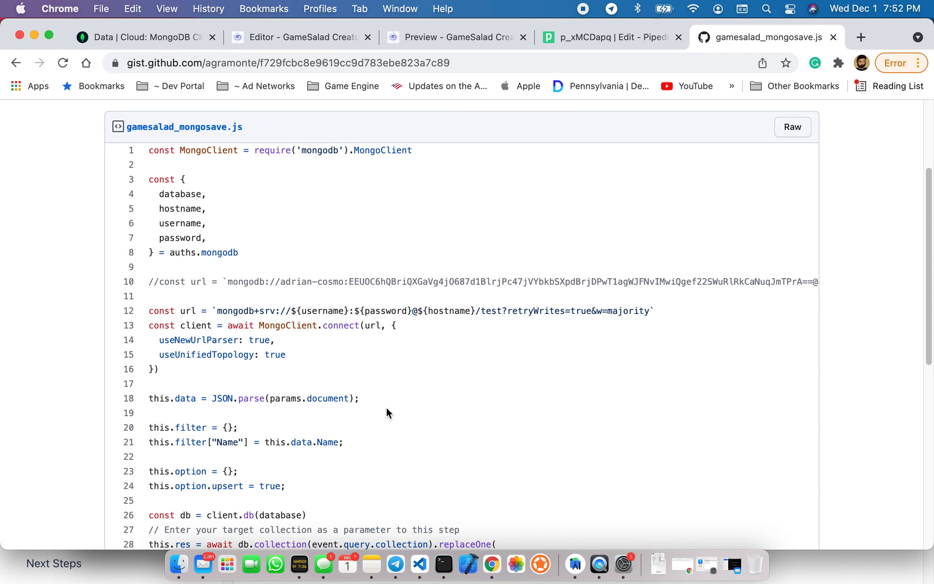
key(super+a)
click(324, 359)
scroll(276, 369, up, 4)
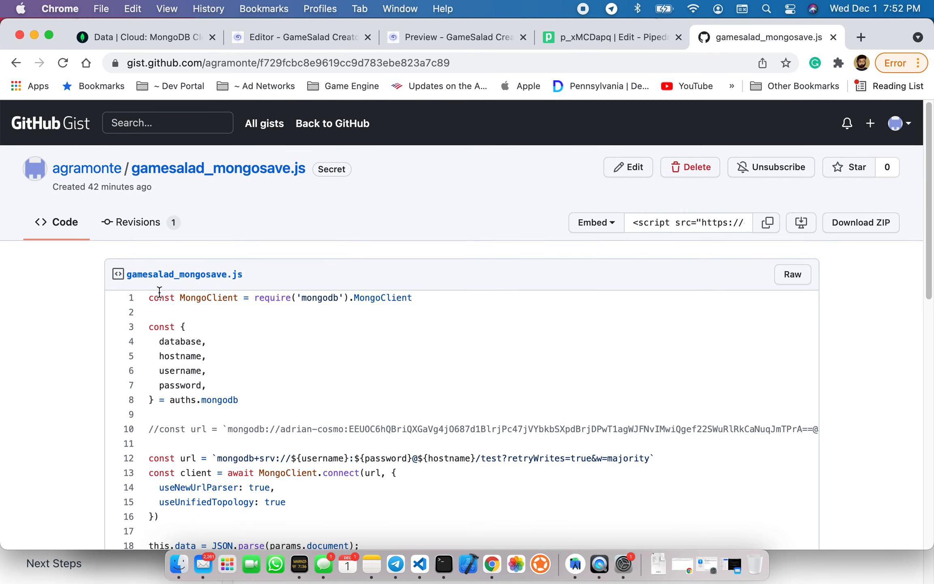
scroll(151, 298, down, 10)
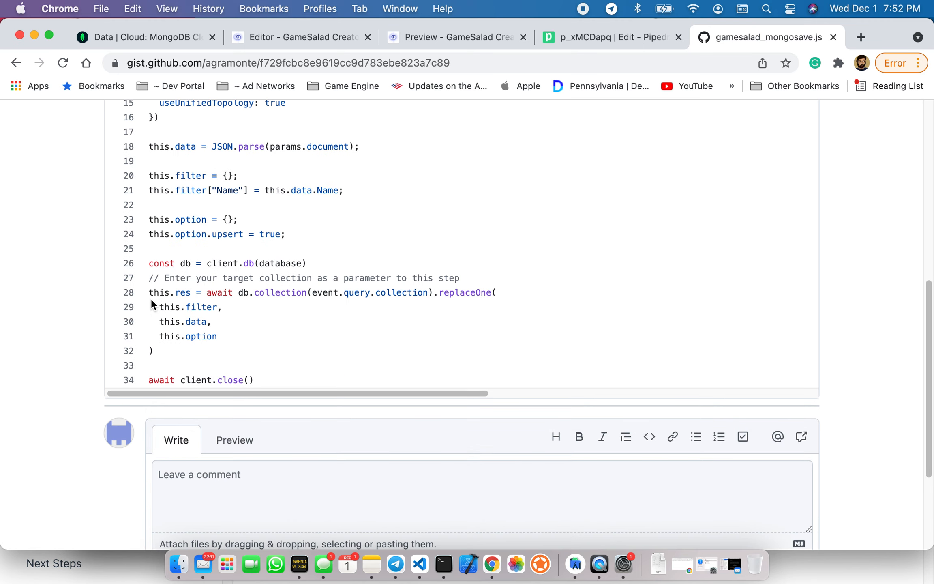
shift+click(262, 379)
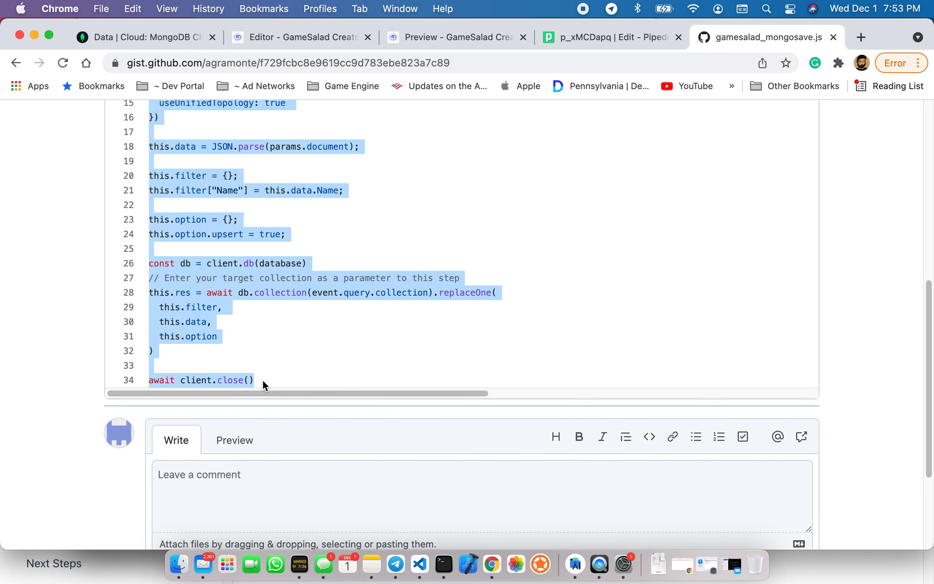
key(super+c)
- Replace the body of the mongodb step's function in Pipedream with the copied code, and agree to customize the action
click(612, 34)
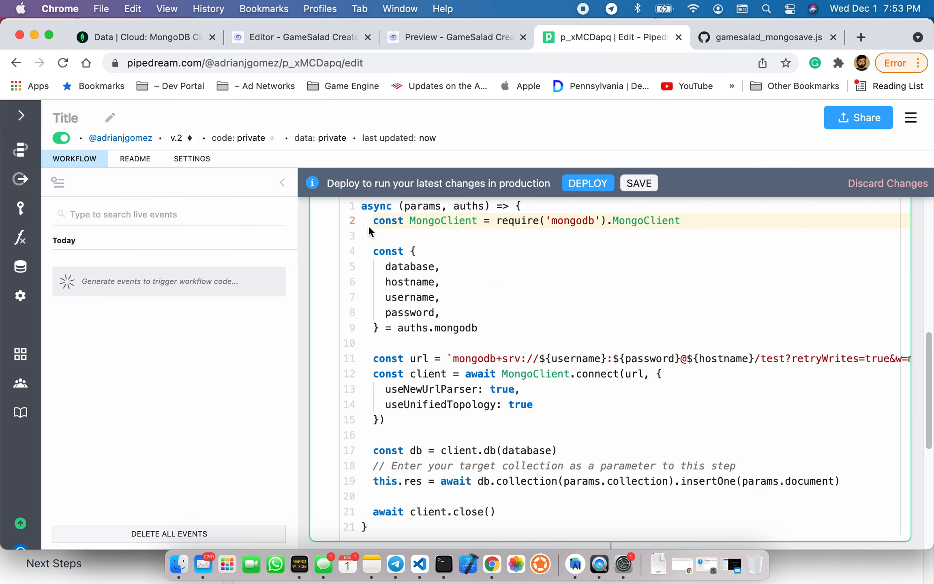
scroll(443, 330, down, 10)
scroll(443, 333, up, 5)
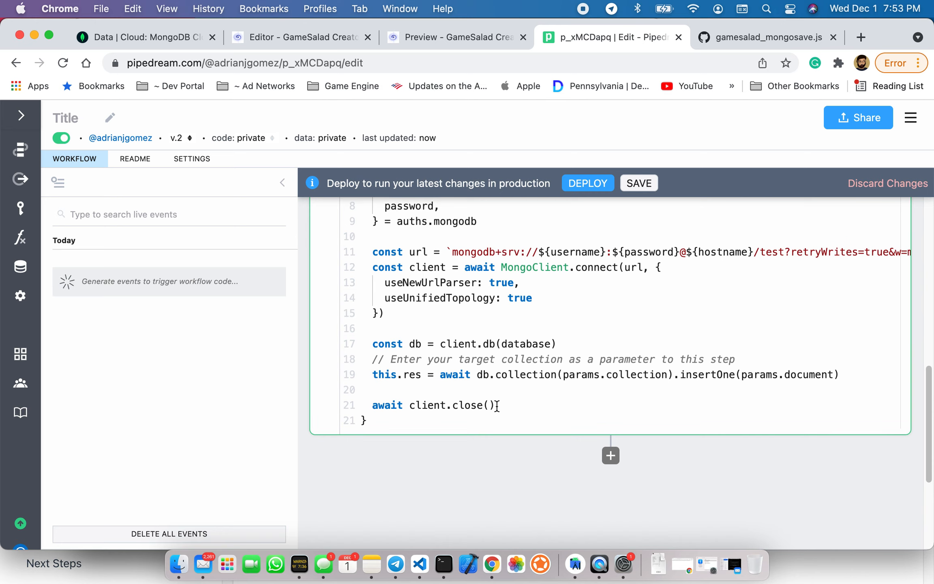
shift+click(496, 405)
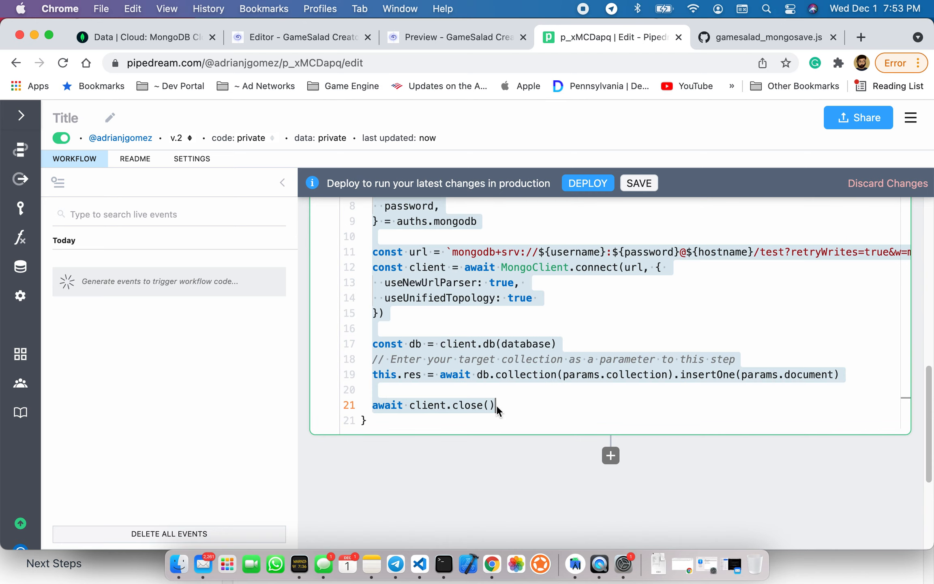
key(super+v)
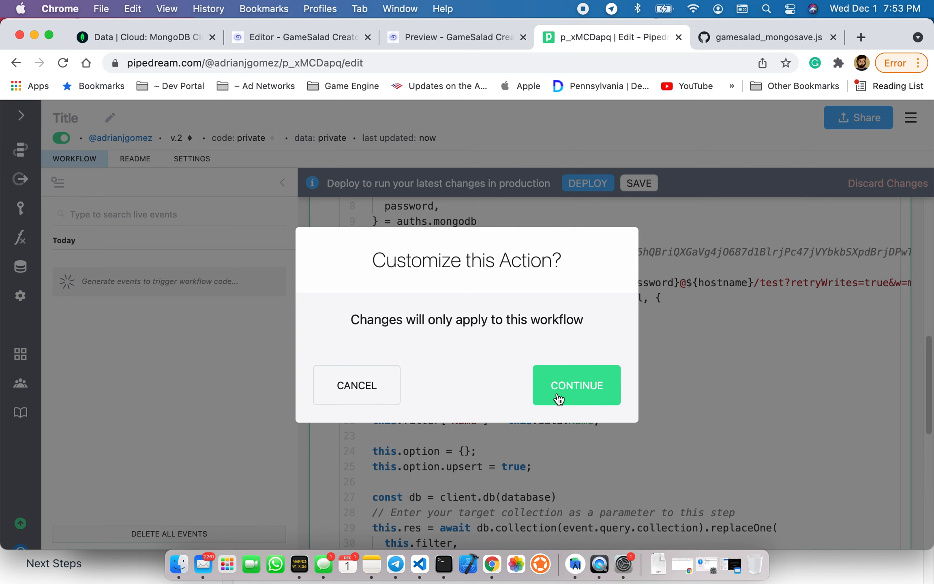
click(559, 399)
- Save the customized workflow and deploy it to production
scroll(557, 393, down, 1)
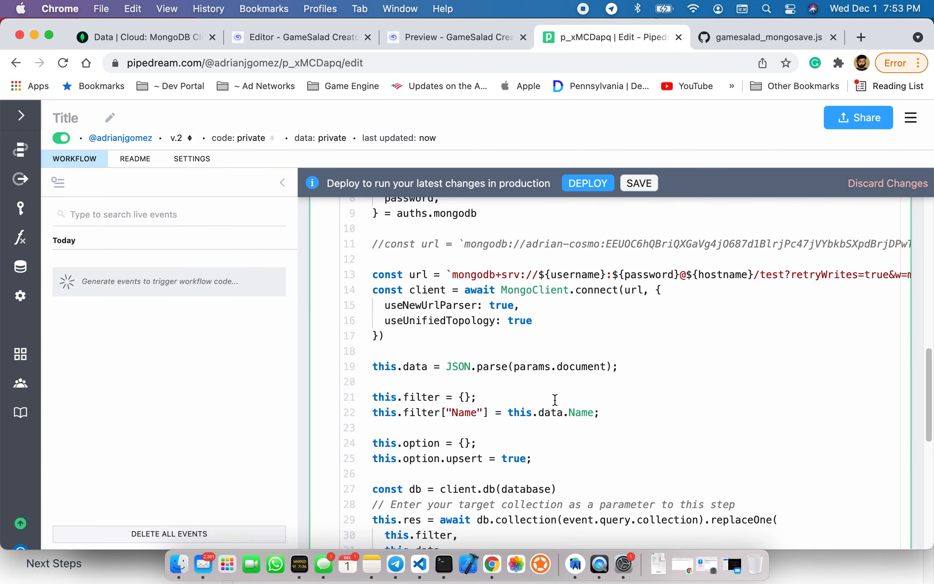
scroll(555, 399, up, 5)
click(553, 396)
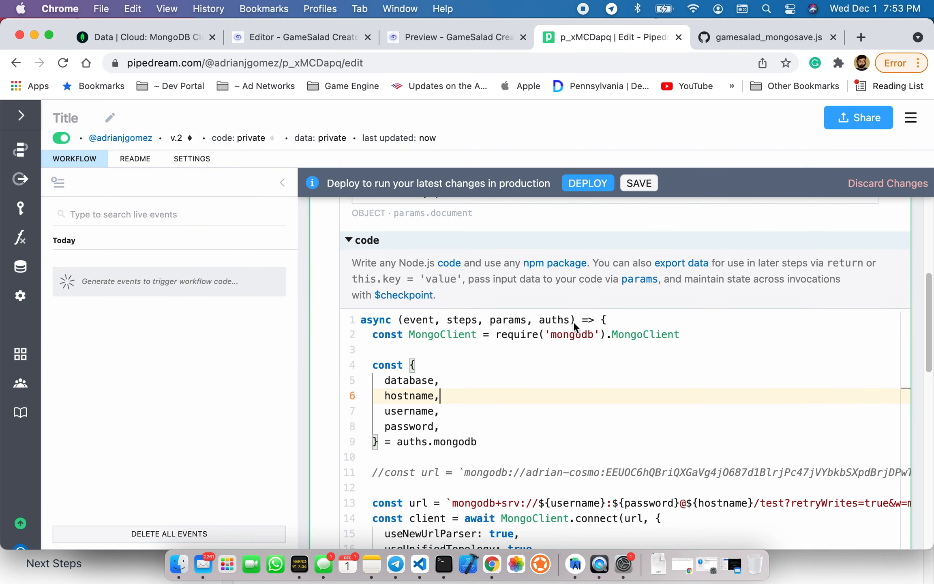
click(636, 193)
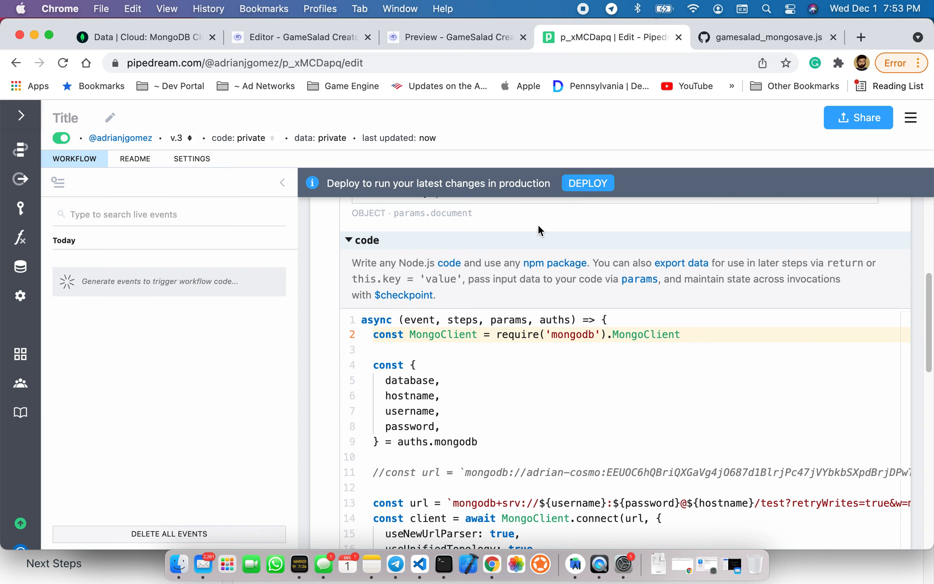
click(377, 491)
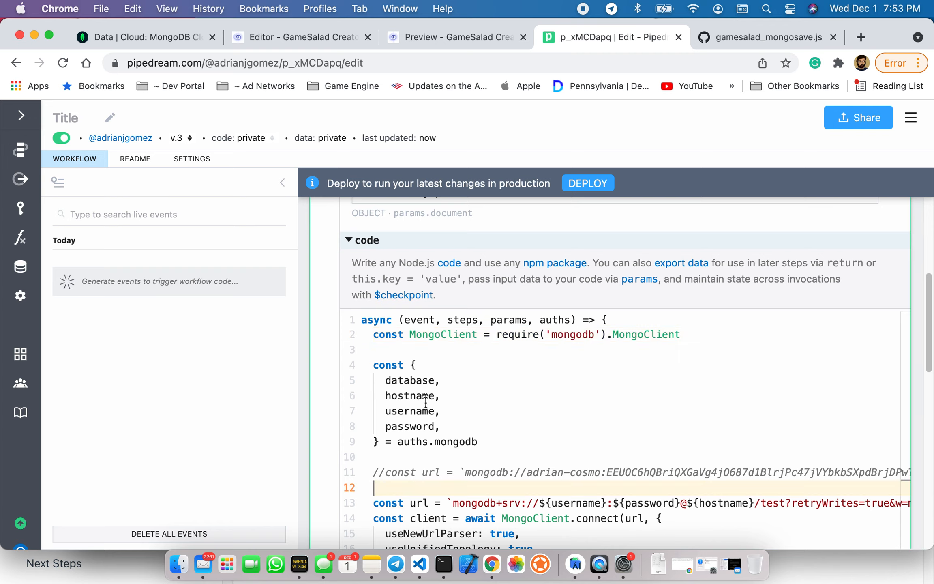
click(588, 184)
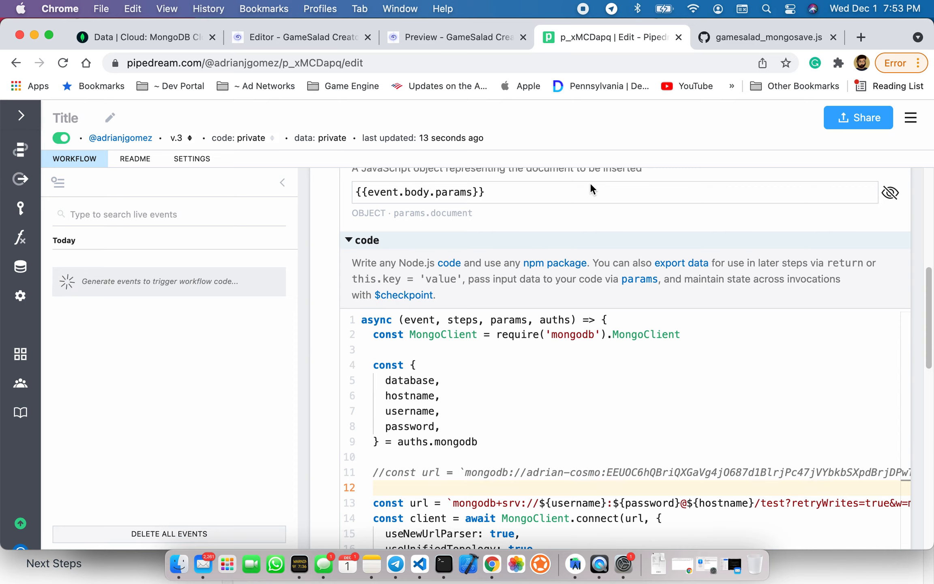
- Delete the commented-out const url line from the mongodb step's code, and save and deploy the updated workflow
scroll(566, 367, down, 3)
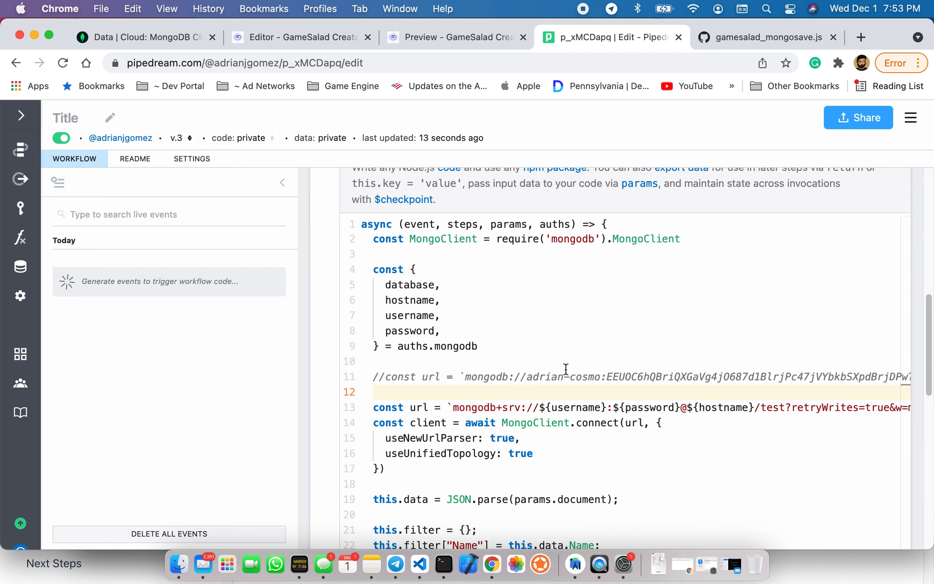
click(377, 391)
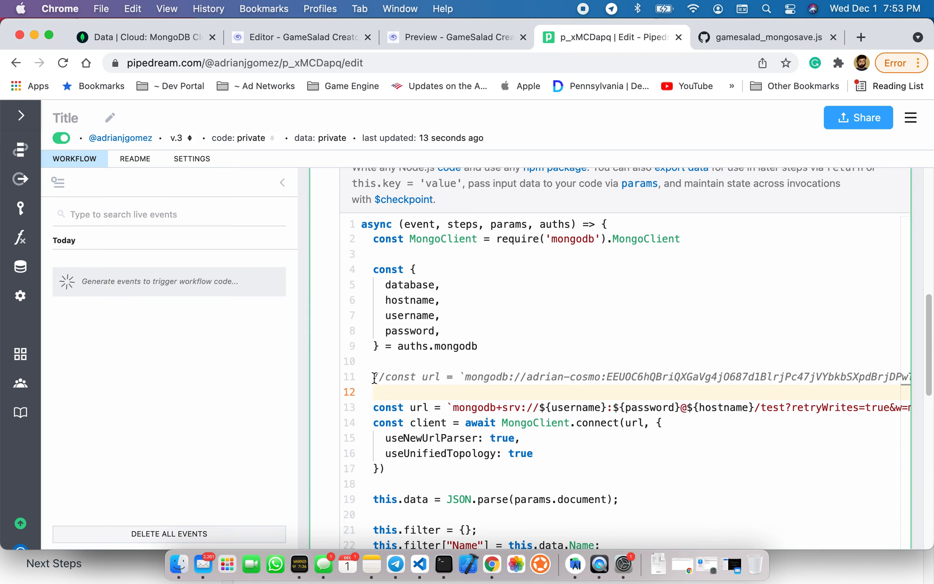
shift+click(374, 378)
key(BackSpace)
key(BackSpace)
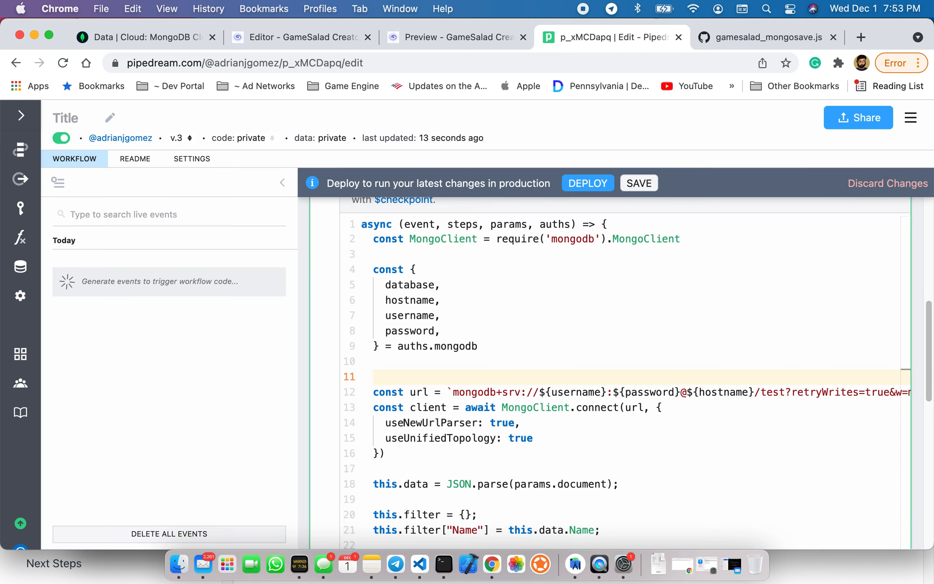
click(640, 185)
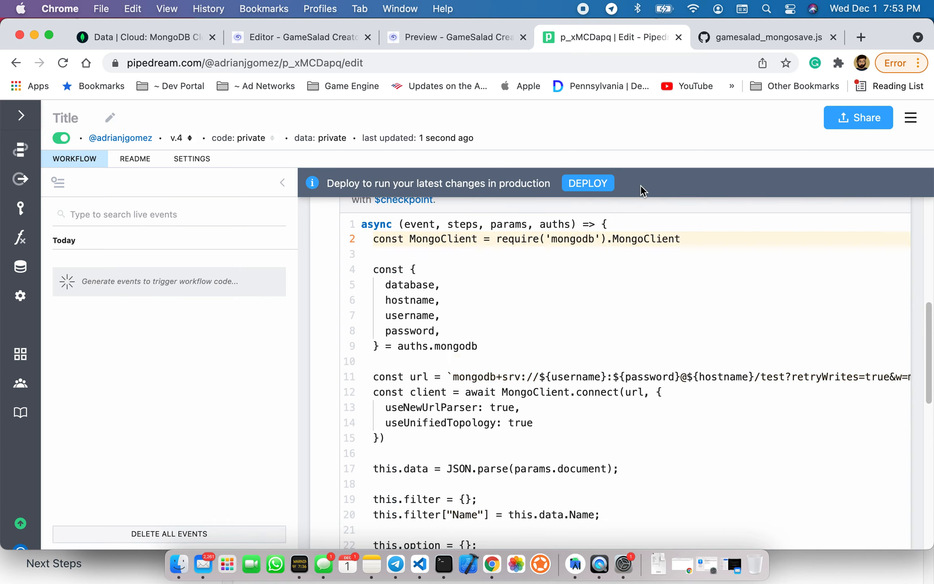
click(577, 184)
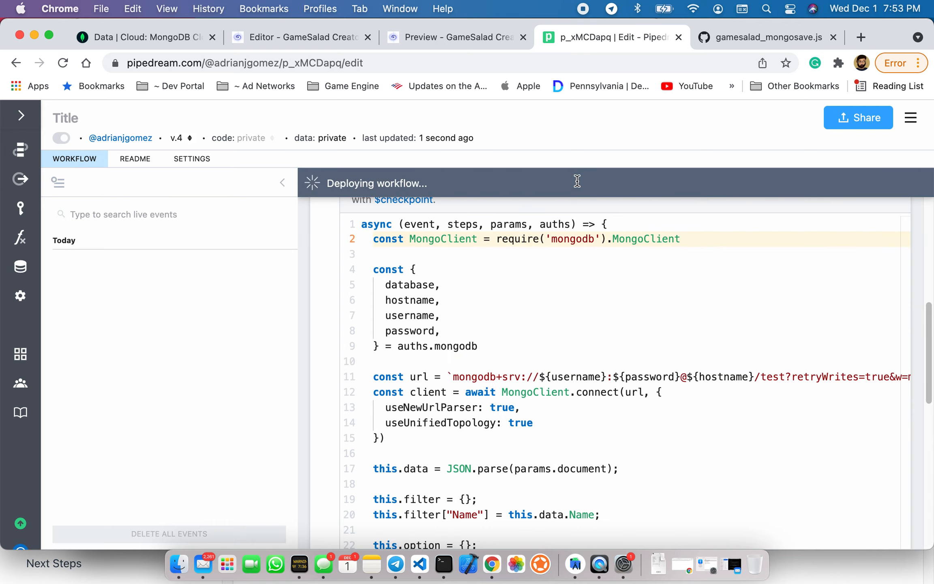
- Review the deployed mongodb code and send the stored POST event as a test event from the receive-table trigger
scroll(520, 421, down, 7)
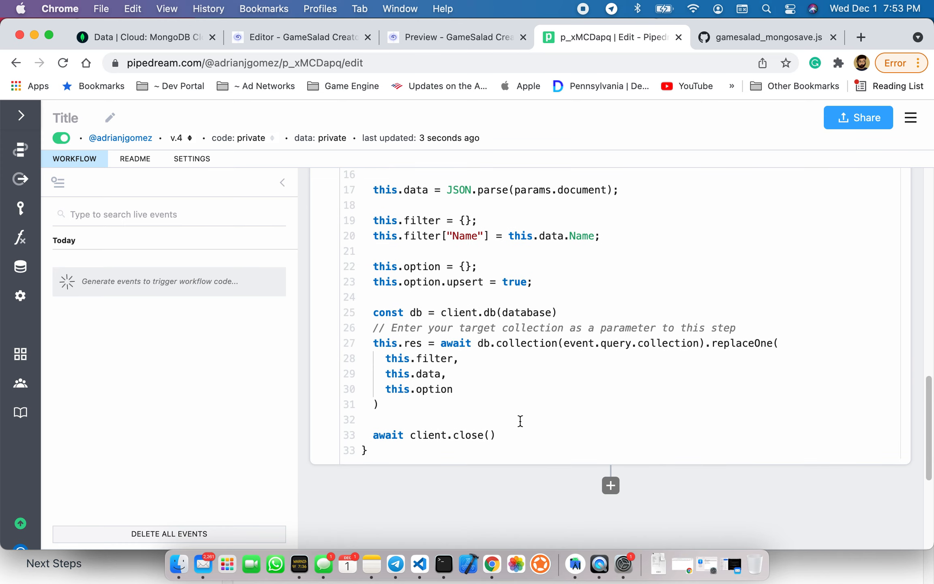
scroll(520, 422, up, 4)
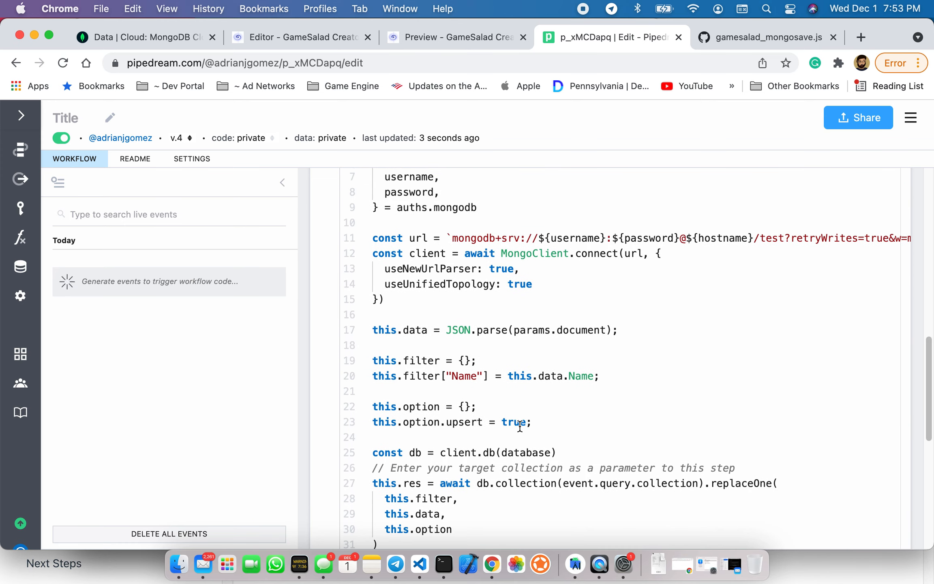
scroll(520, 426, up, 10)
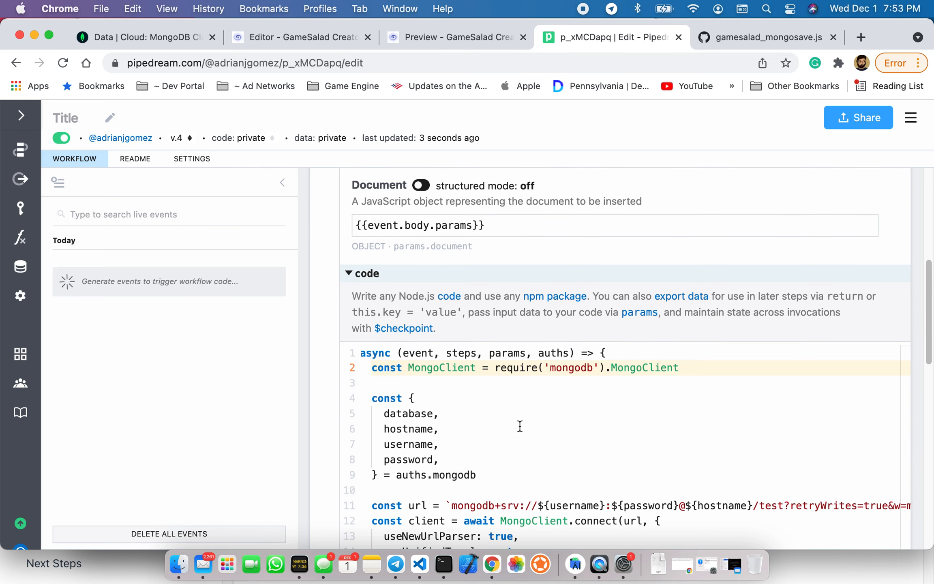
scroll(520, 427, down, 5)
scroll(520, 428, up, 12)
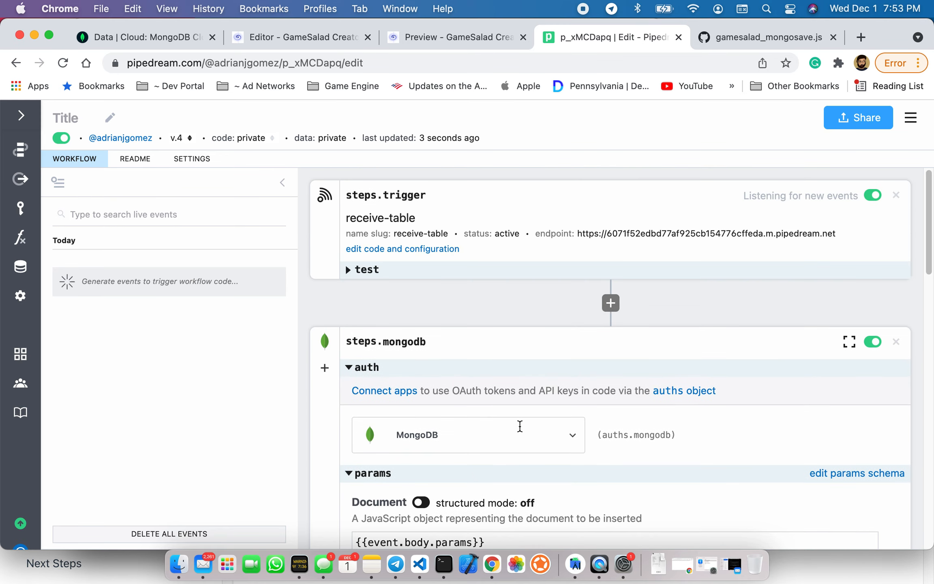
scroll(520, 430, down, 5)
scroll(521, 432, up, 5)
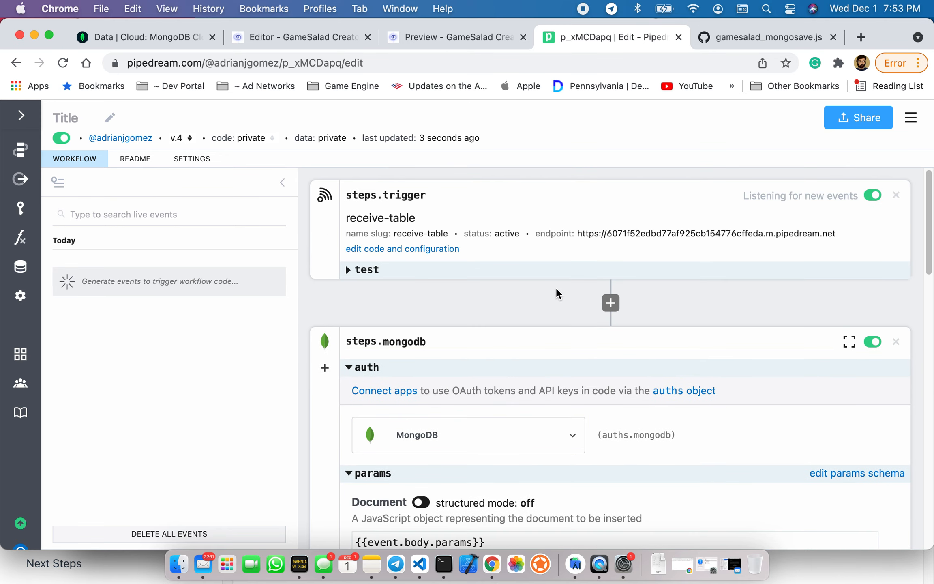
click(561, 277)
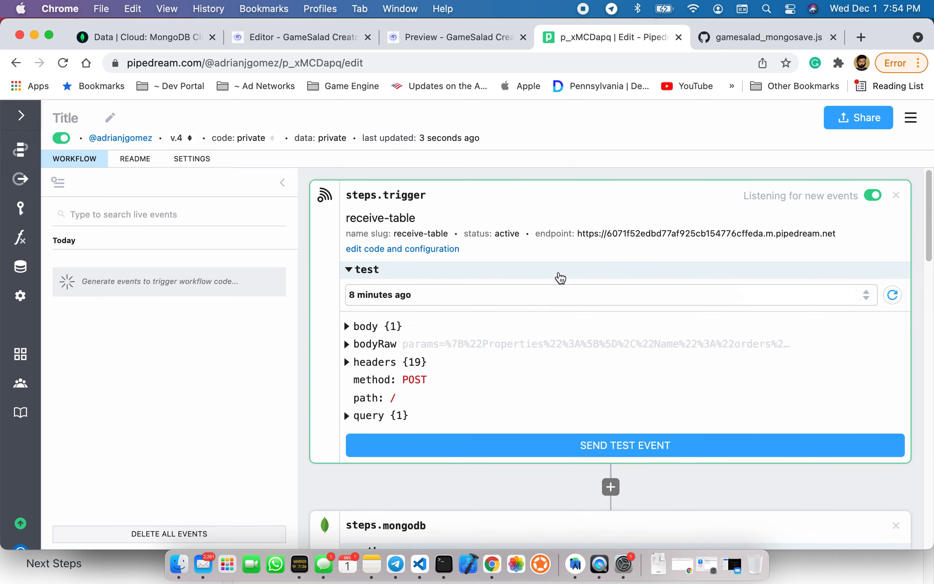
click(576, 444)
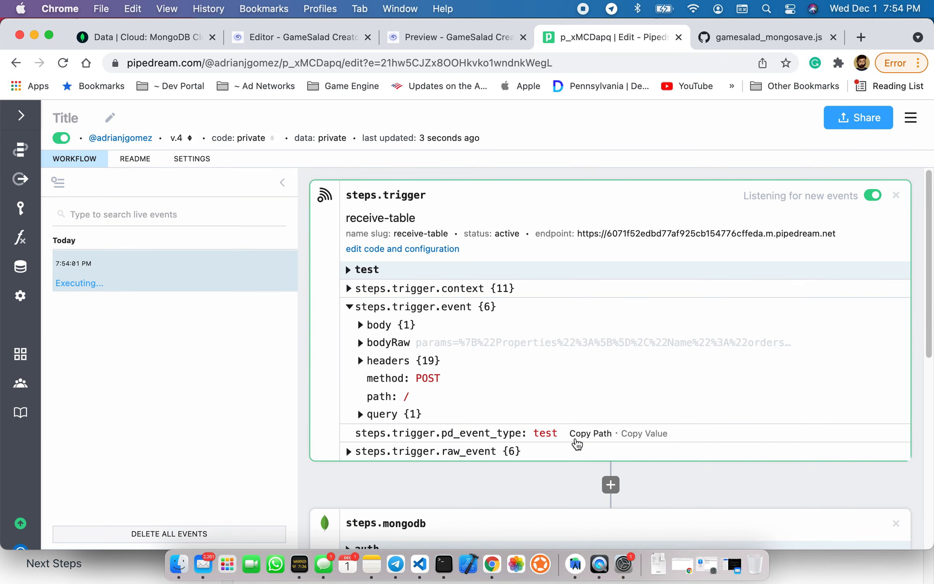
mouse_move(167, 290)
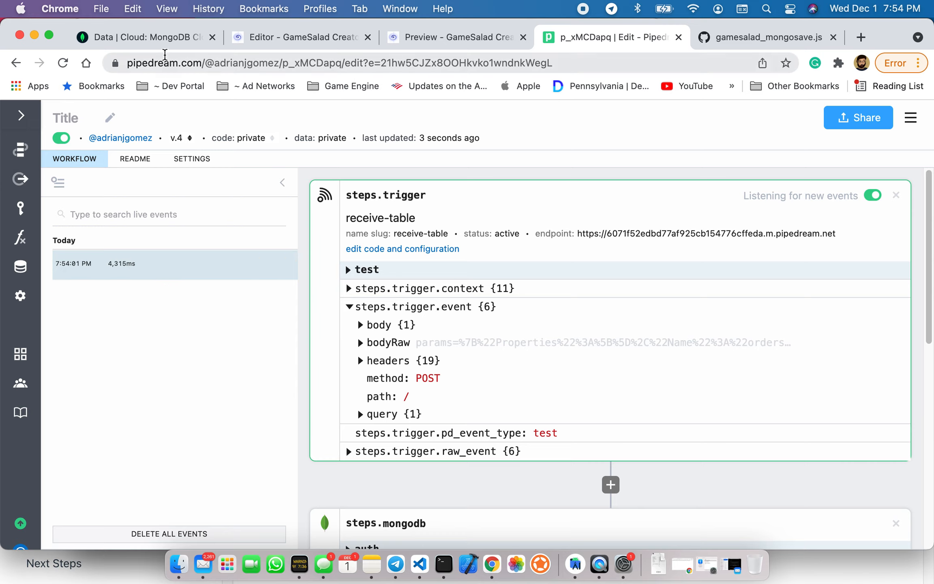
- Switch to MongoDB Atlas and reload PlayerInfoCluster's collections to open the games collection in the chancleta database
click(161, 48)
scroll(270, 426, down, 3)
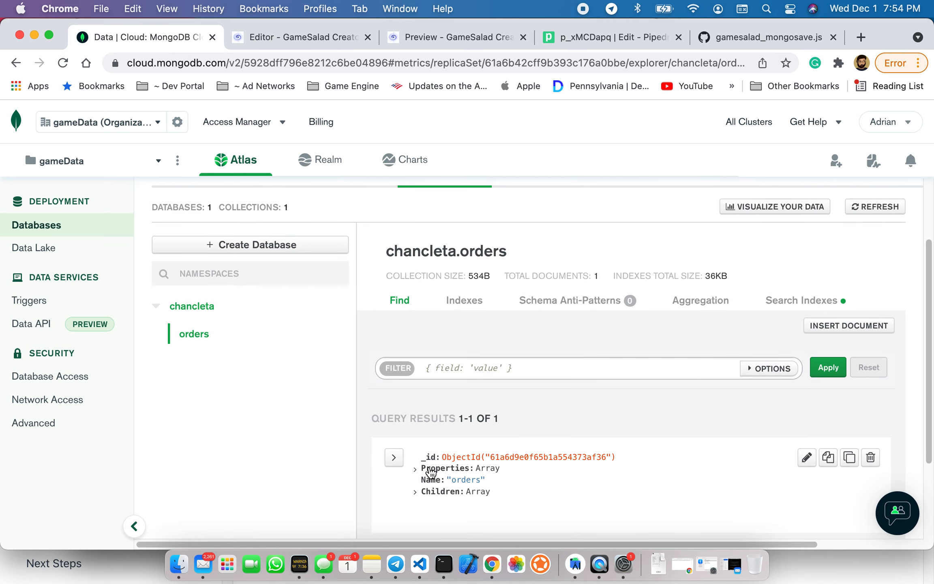
click(220, 312)
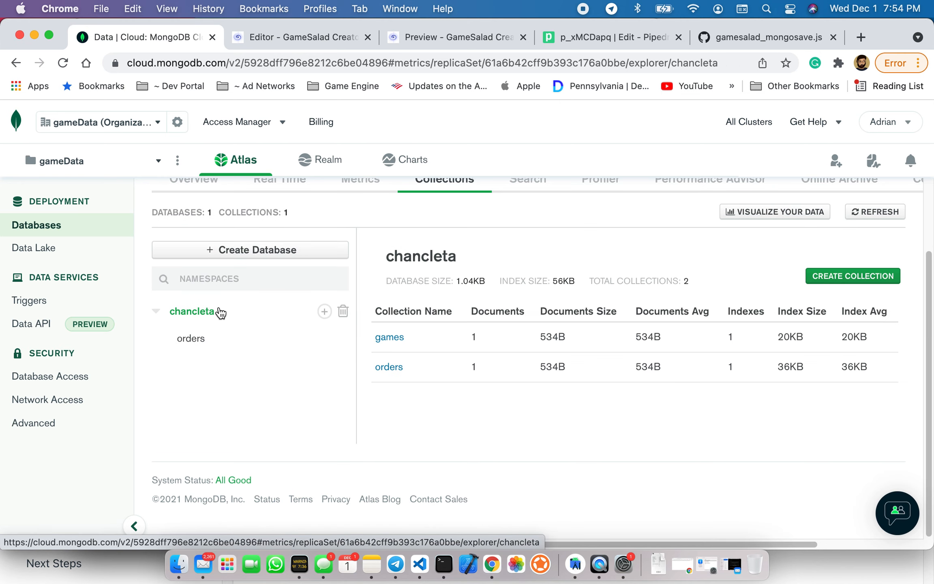
click(389, 338)
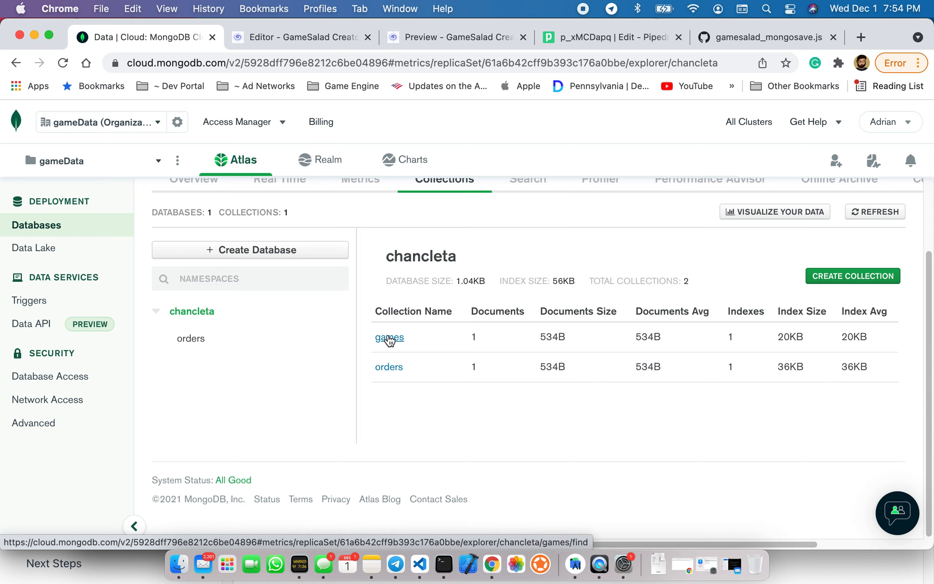
click(390, 337)
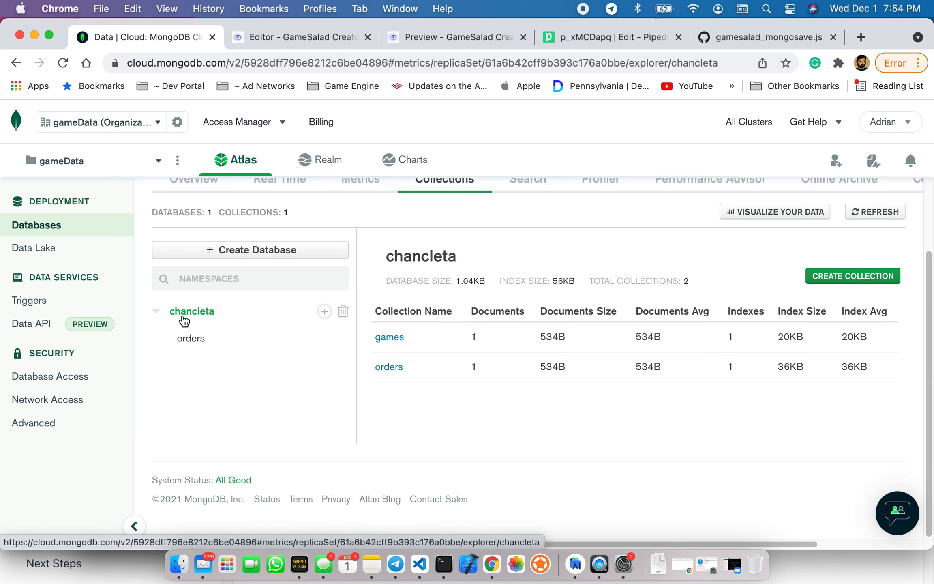
click(45, 226)
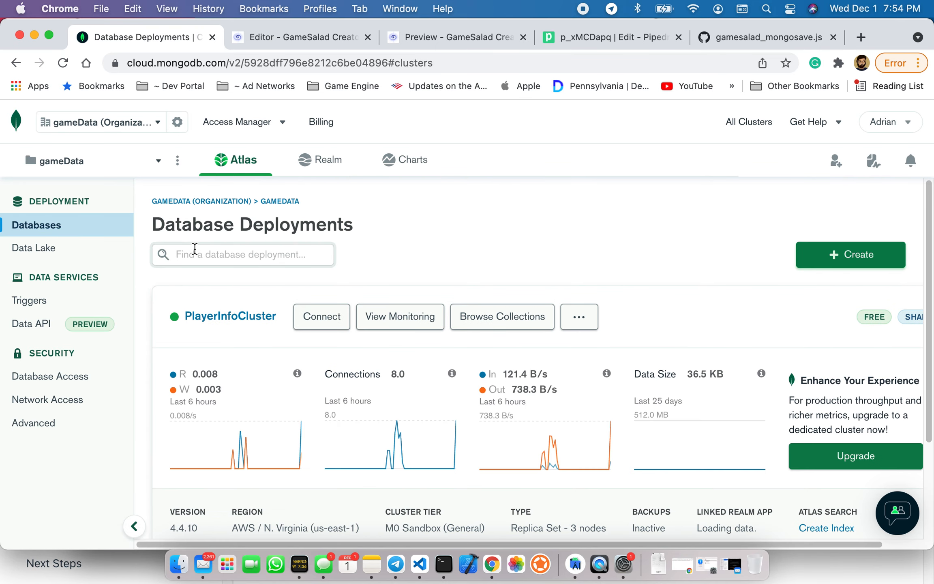
click(475, 319)
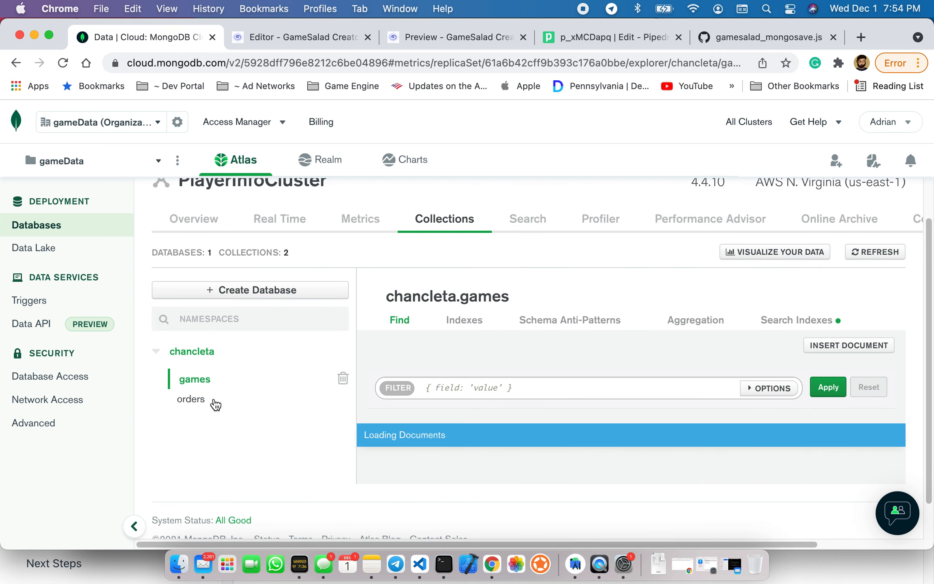
- Examine the document in the games collection by expanding its Children arrays down to both row values of the id142016 table
scroll(622, 428, down, 3)
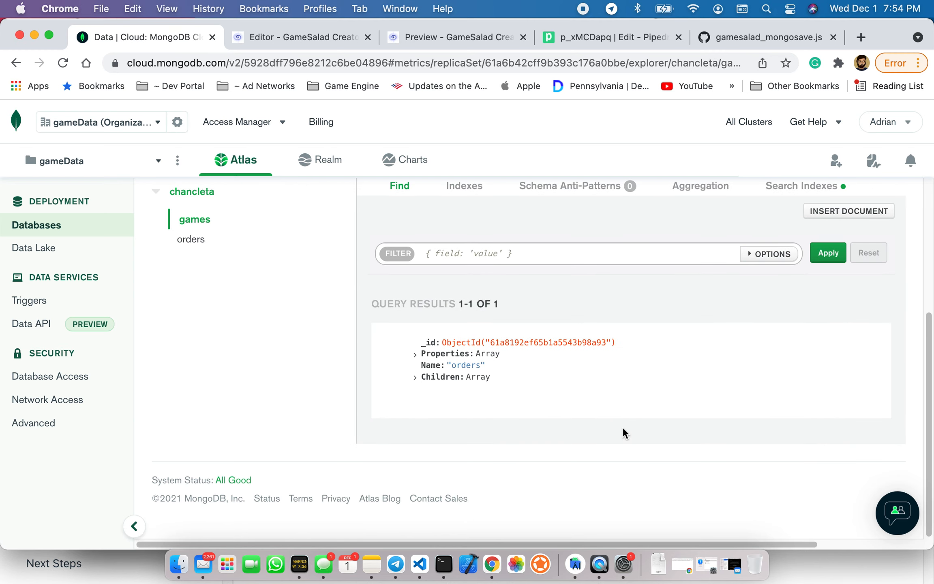
click(415, 379)
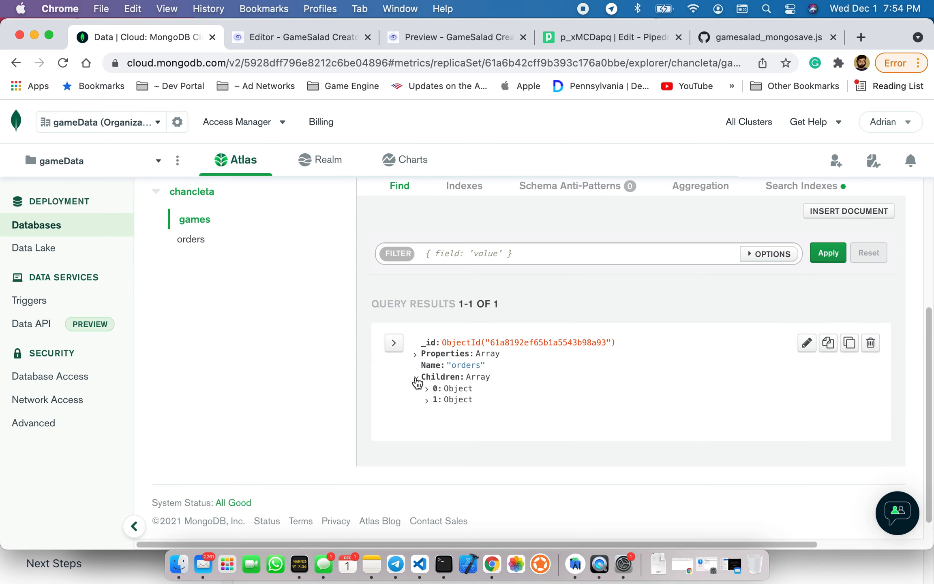
click(427, 390)
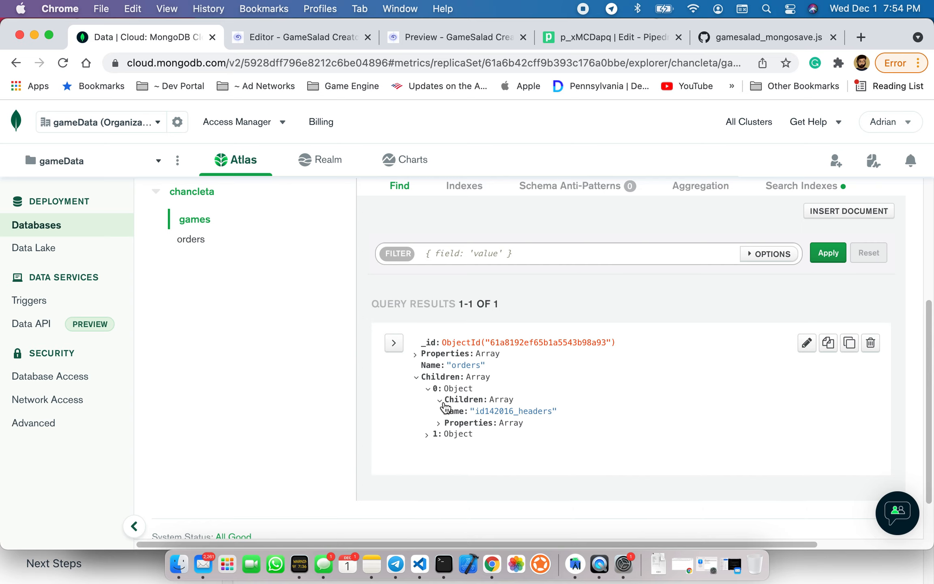
click(439, 423)
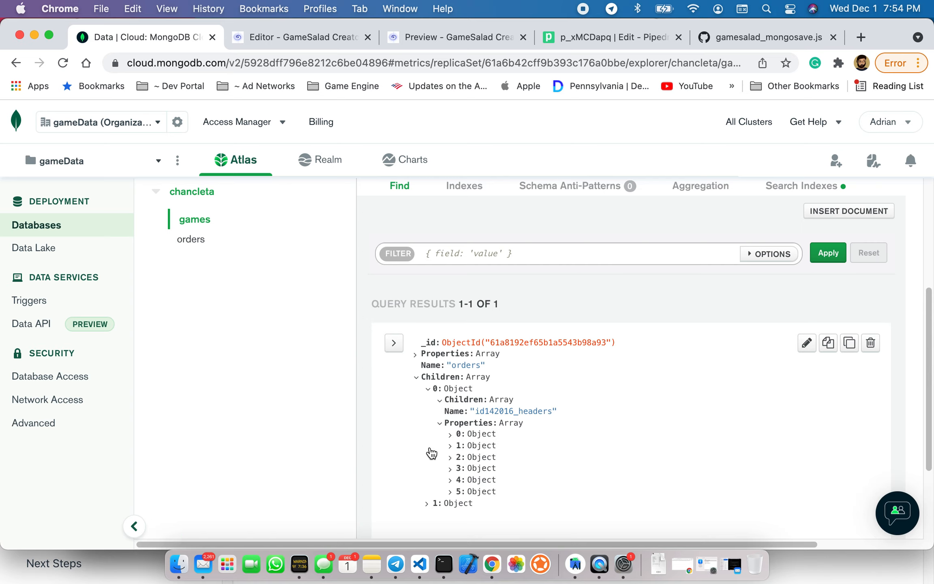
scroll(430, 449, down, 5)
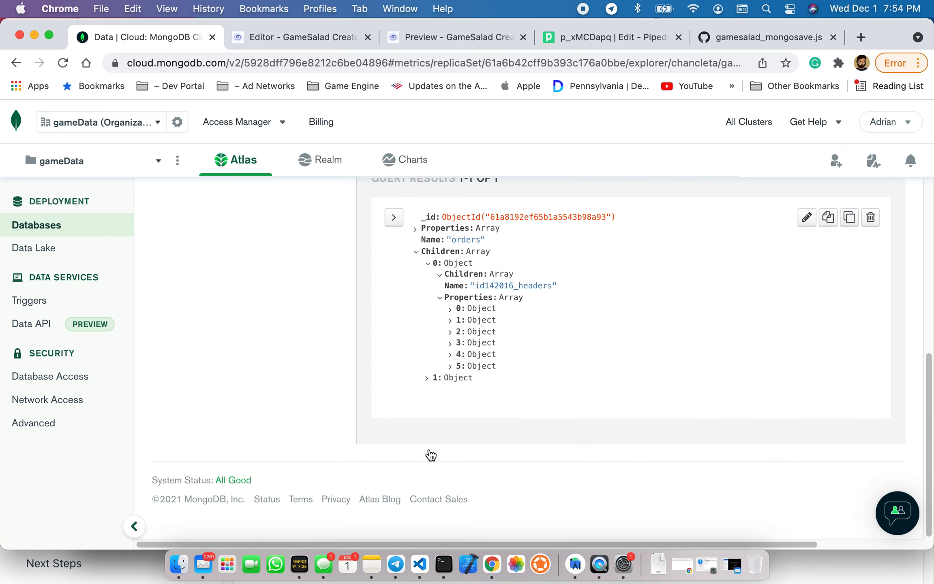
click(427, 378)
click(441, 413)
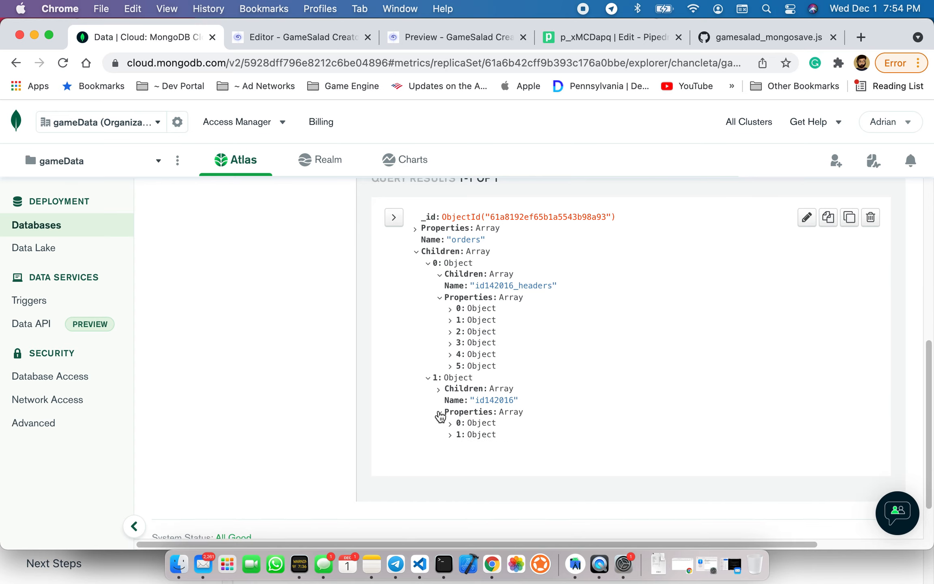
click(451, 424)
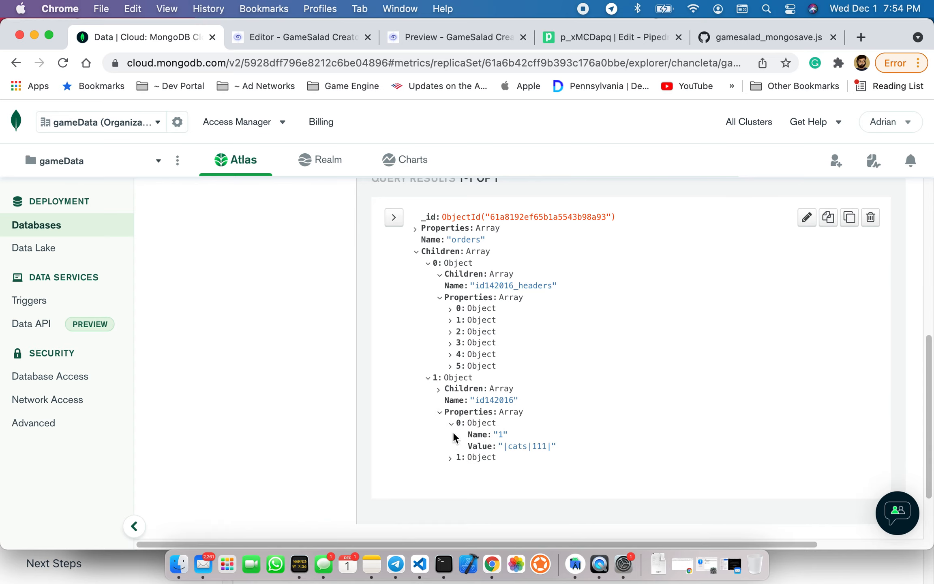
double_click(538, 445)
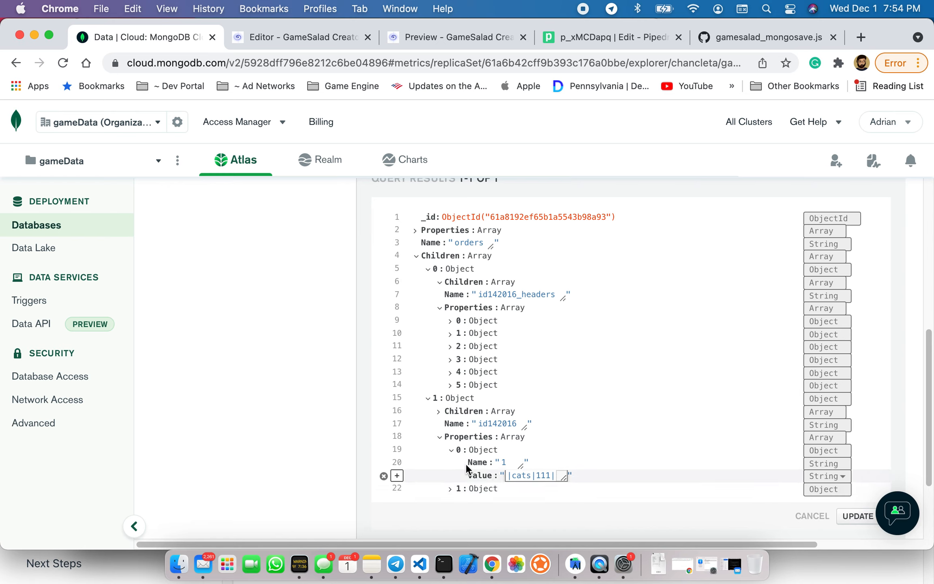
scroll(465, 462, down, 3)
click(450, 377)
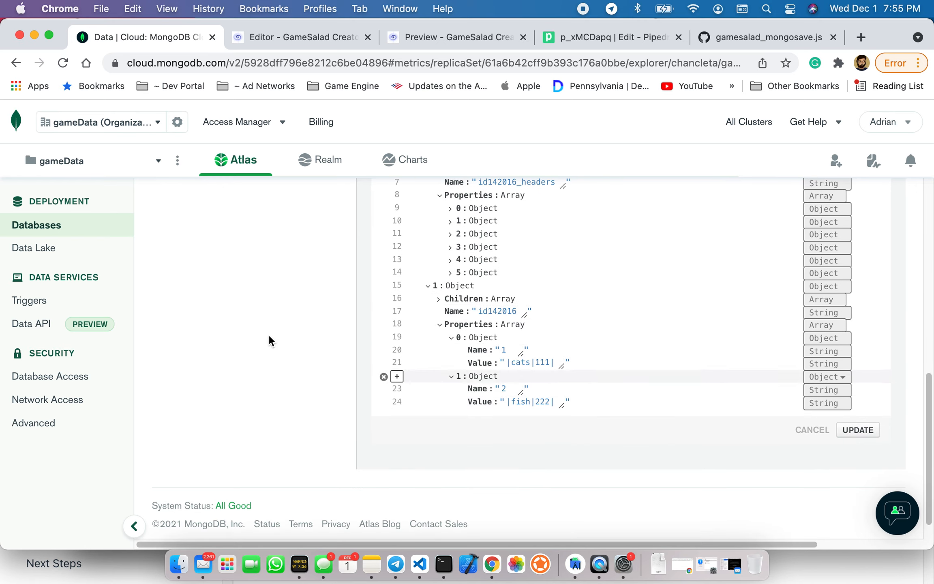
- Delete the games collection from the chancleta database
scroll(268, 334, up, 10)
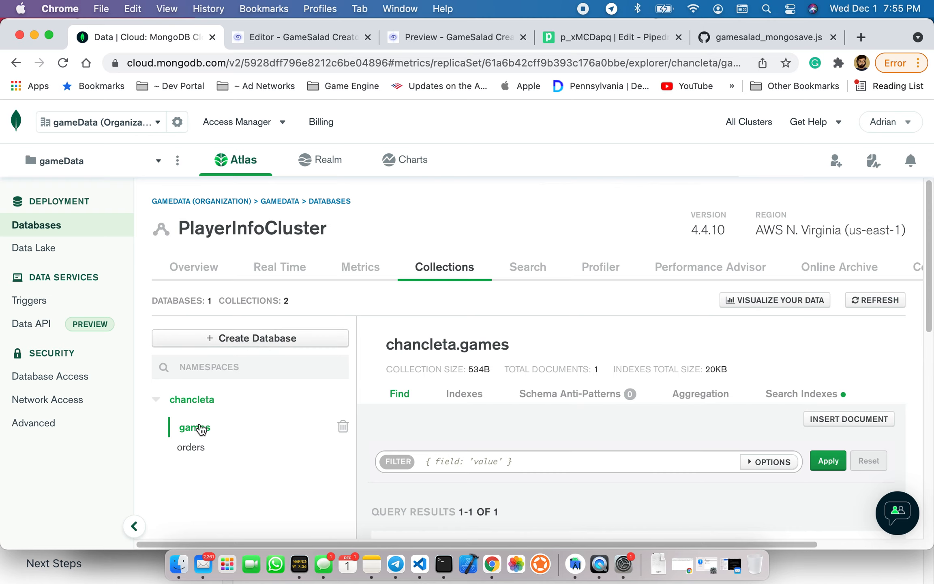
click(345, 427)
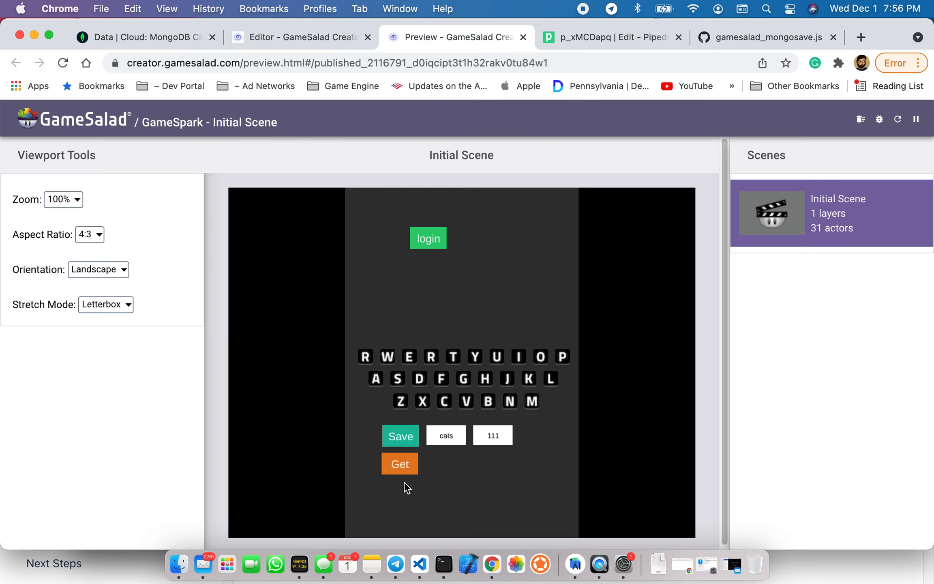
- Save the table from the running GameSalad preview, and check the incoming live events in the Pipedream workflow
click(392, 441)
click(588, 37)
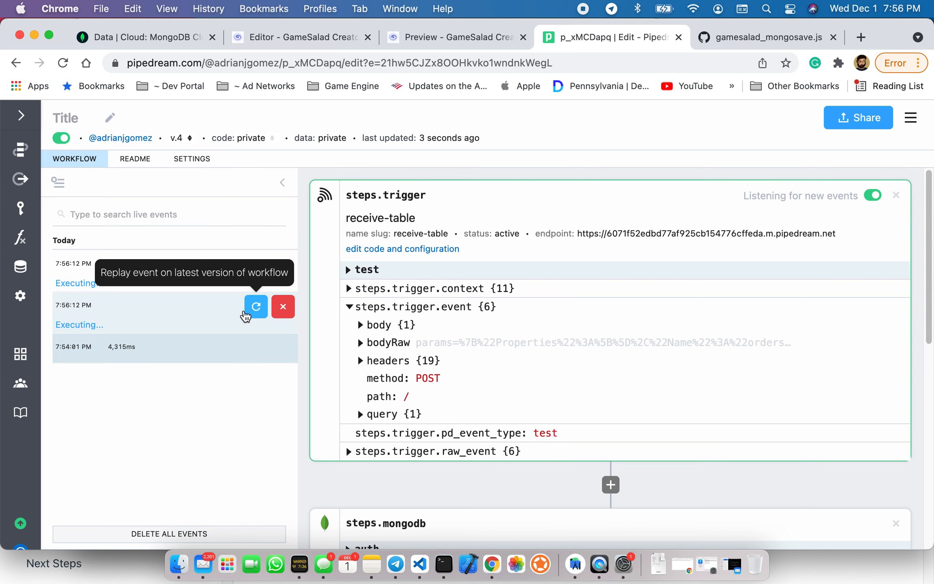
- Switch back to MongoDB Atlas and browse PlayerInfoCluster's collections again to check the table saved from the game
click(166, 36)
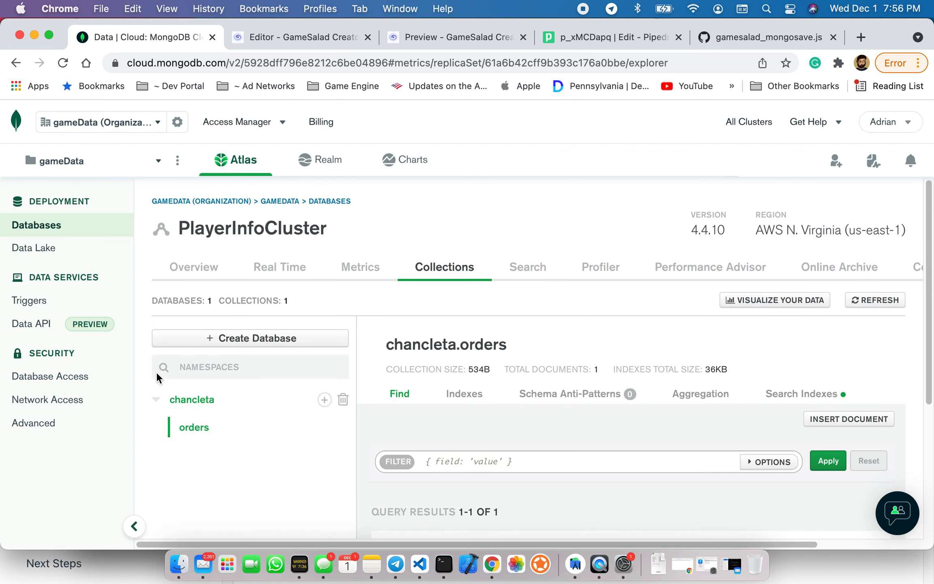
click(59, 381)
click(53, 399)
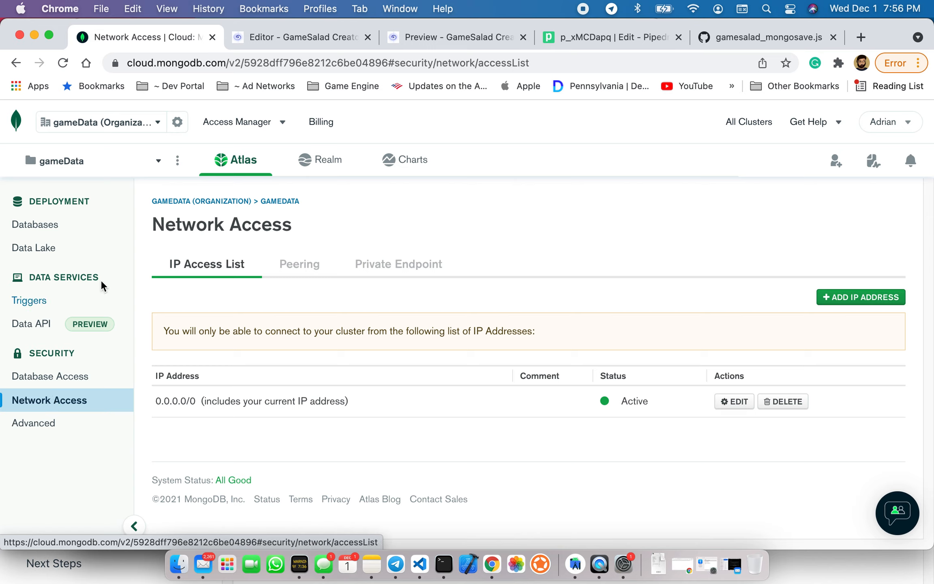
click(46, 223)
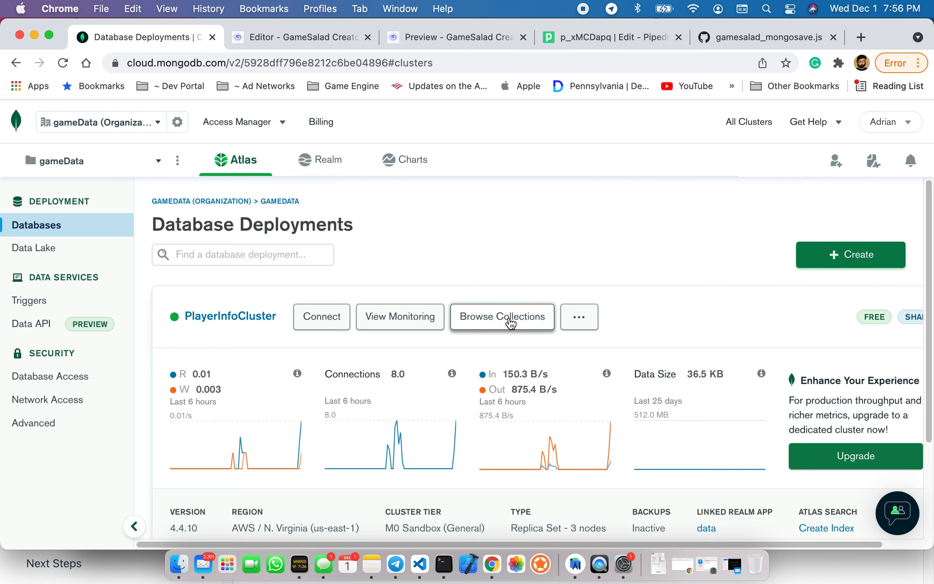
click(509, 317)
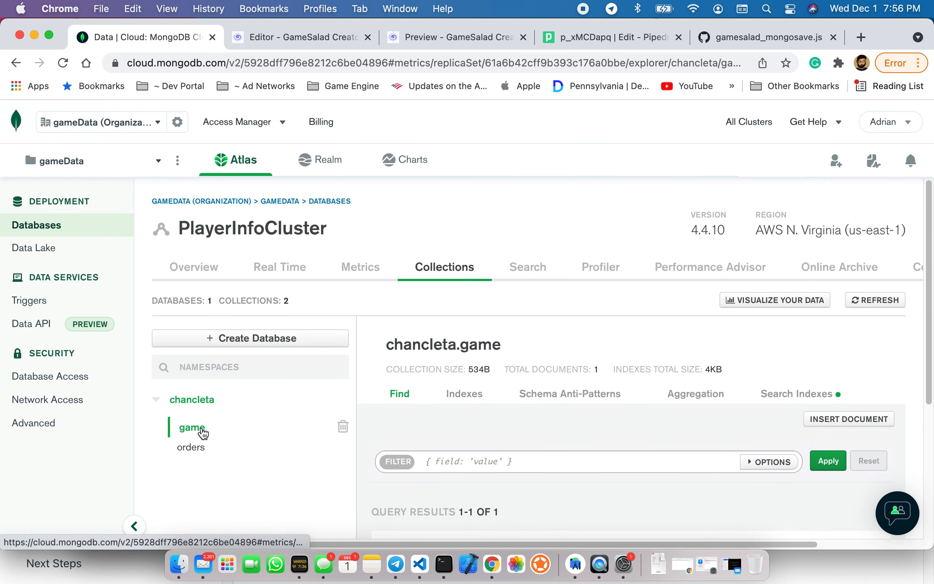
- Examine the document in the game collection by expanding its Children array down to the first row value in the id142016 table's Properties
scroll(402, 404, down, 5)
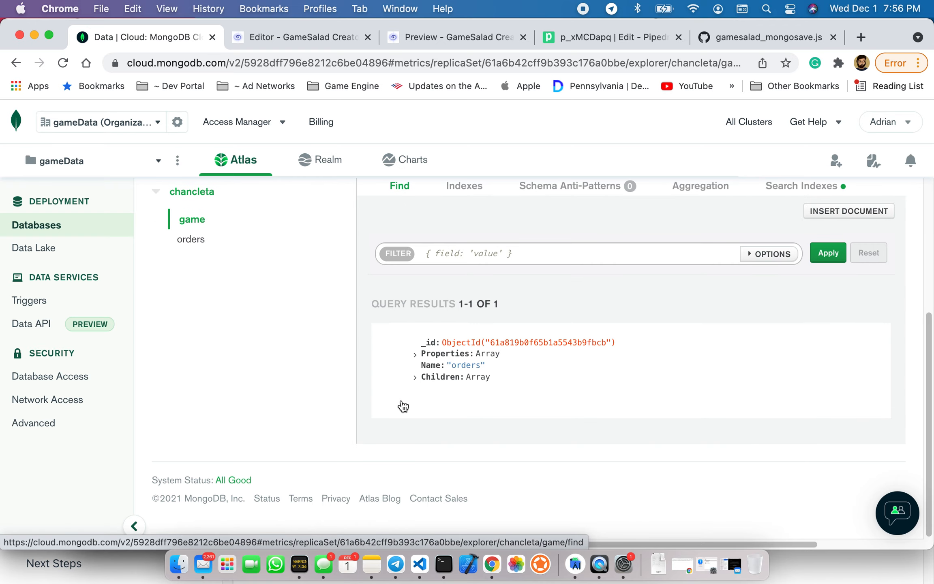
click(426, 378)
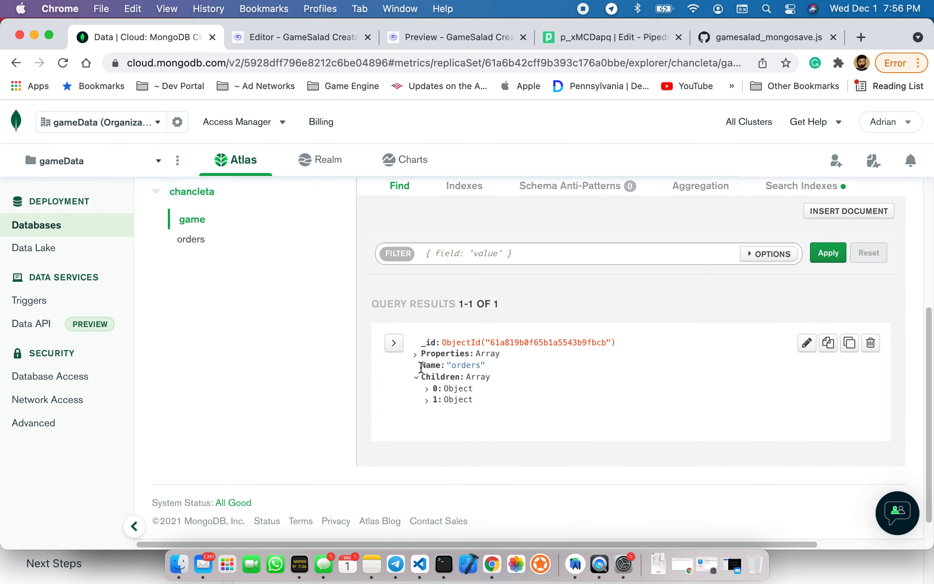
click(428, 401)
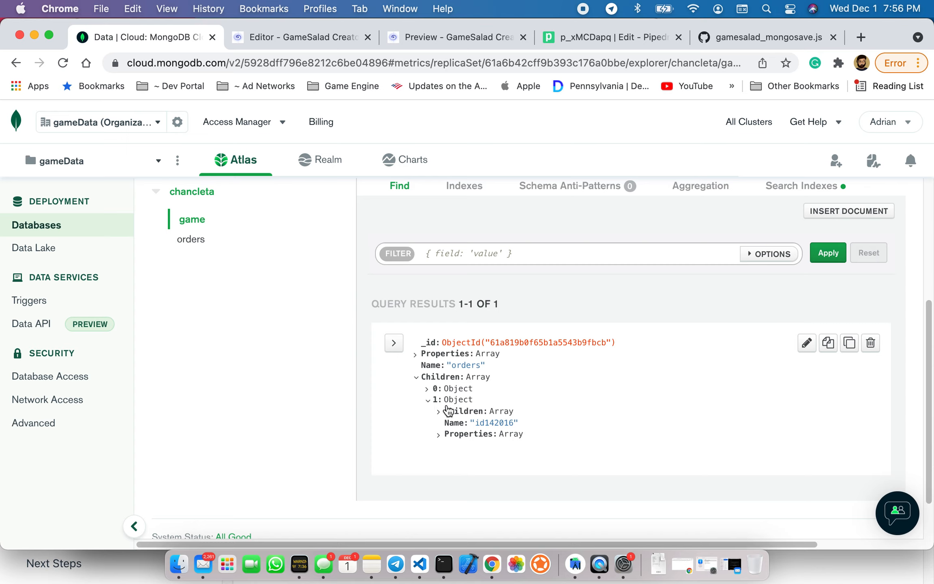
click(438, 434)
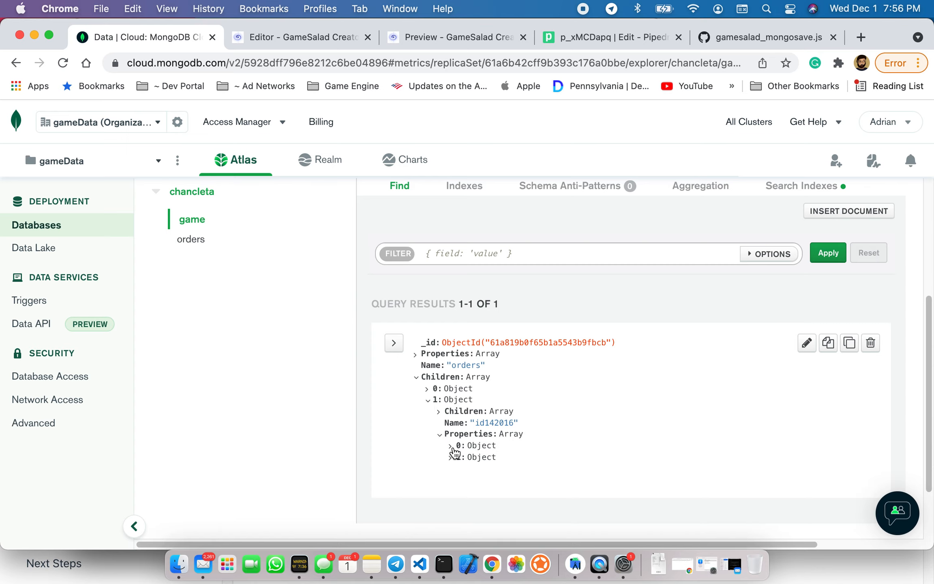
click(451, 446)
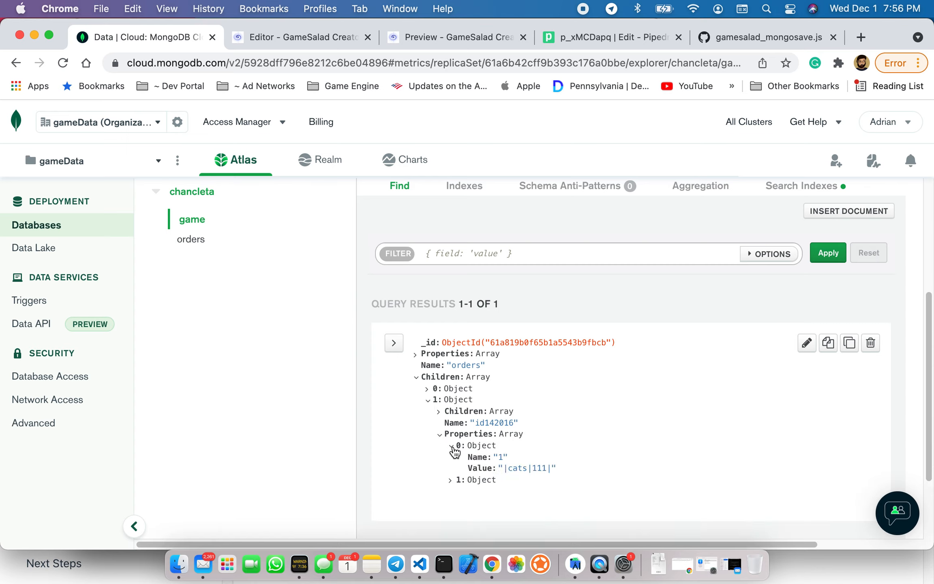
double_click(537, 469)
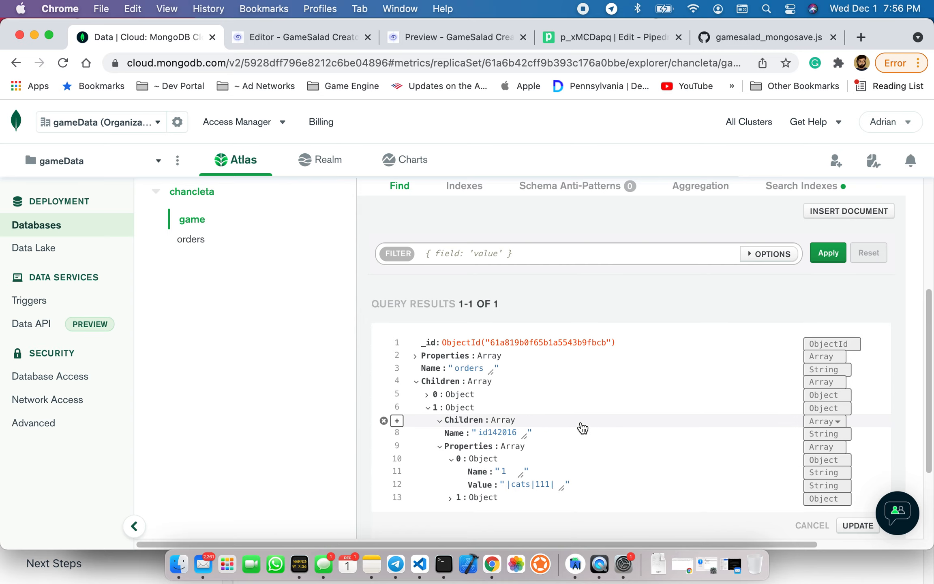
scroll(533, 430, down, 3)
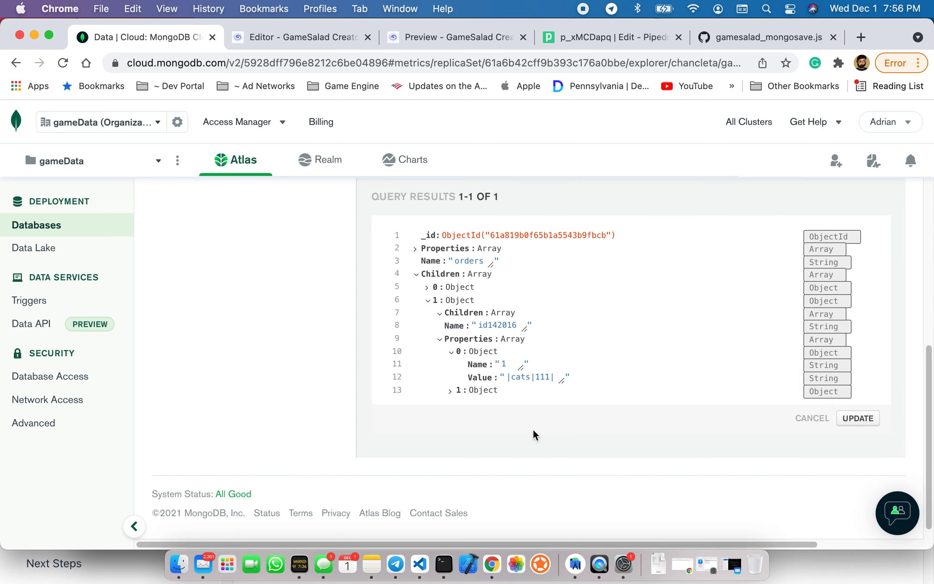
scroll(533, 432, up, 1)
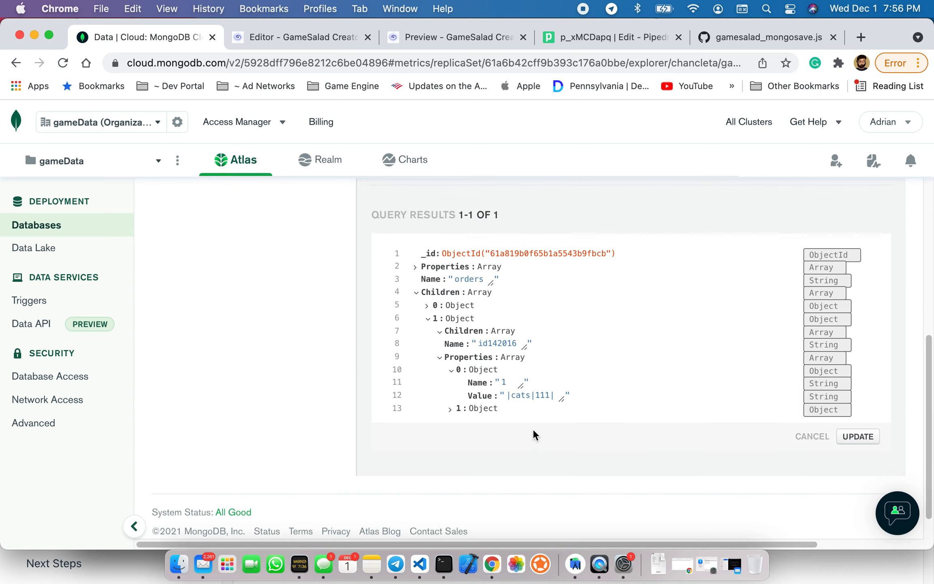